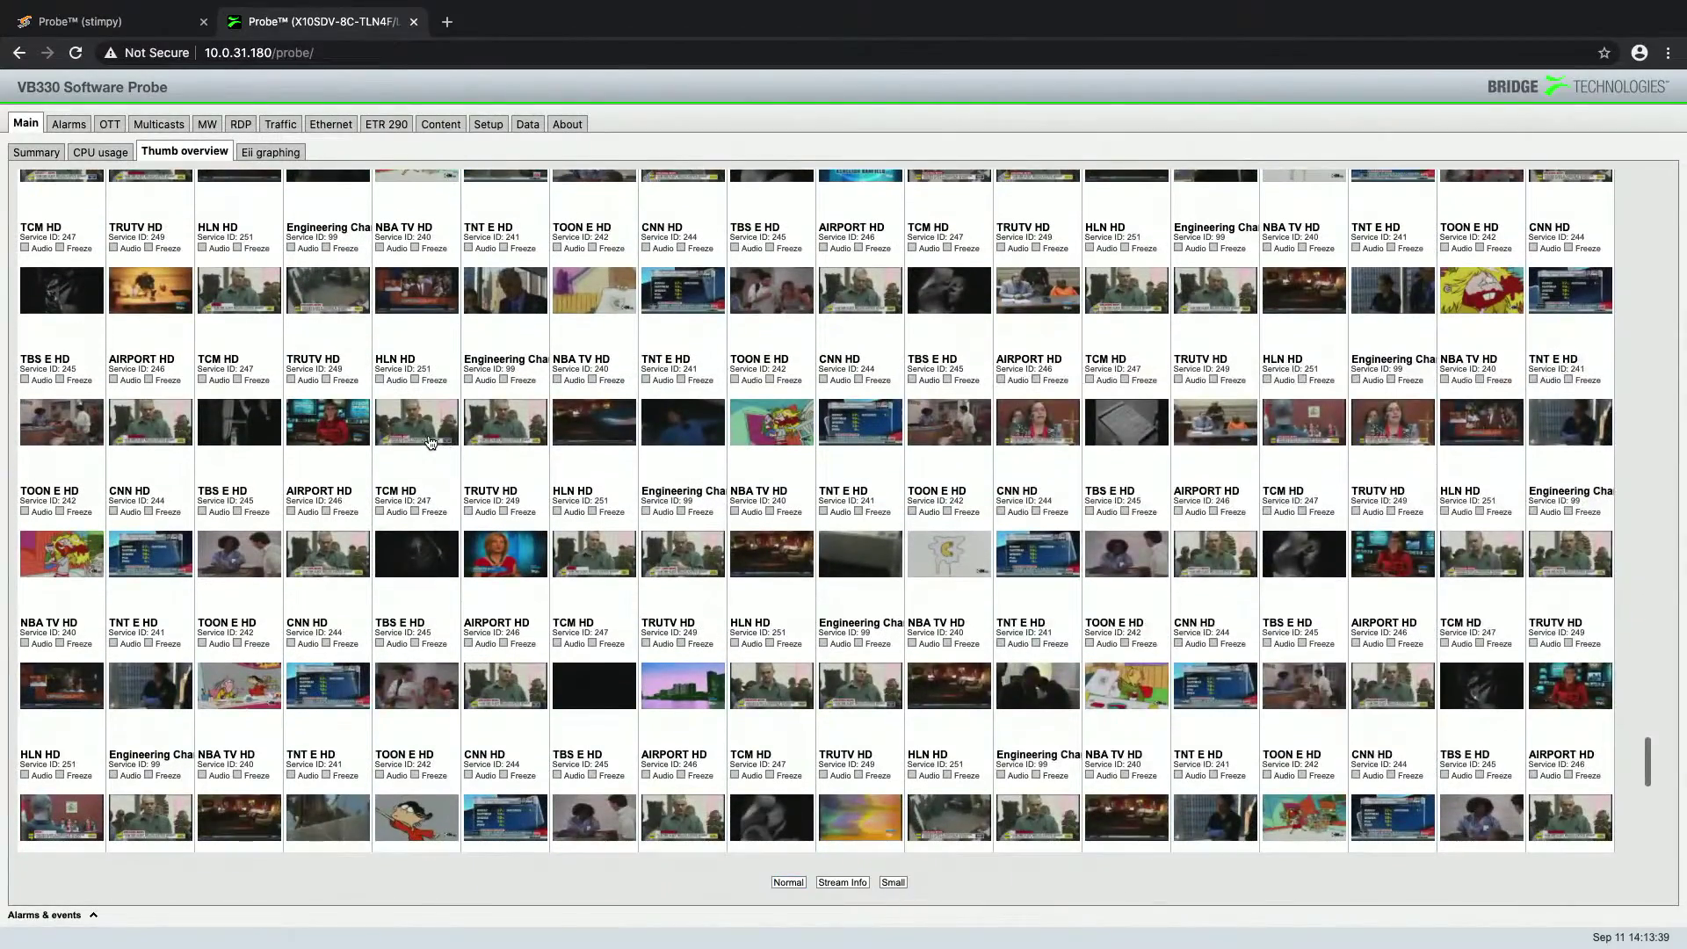
Step: View the thumbnail details of service 99 on Turner_13 and service 246 on Turner_15, and return to the main summary
left_click(438, 444)
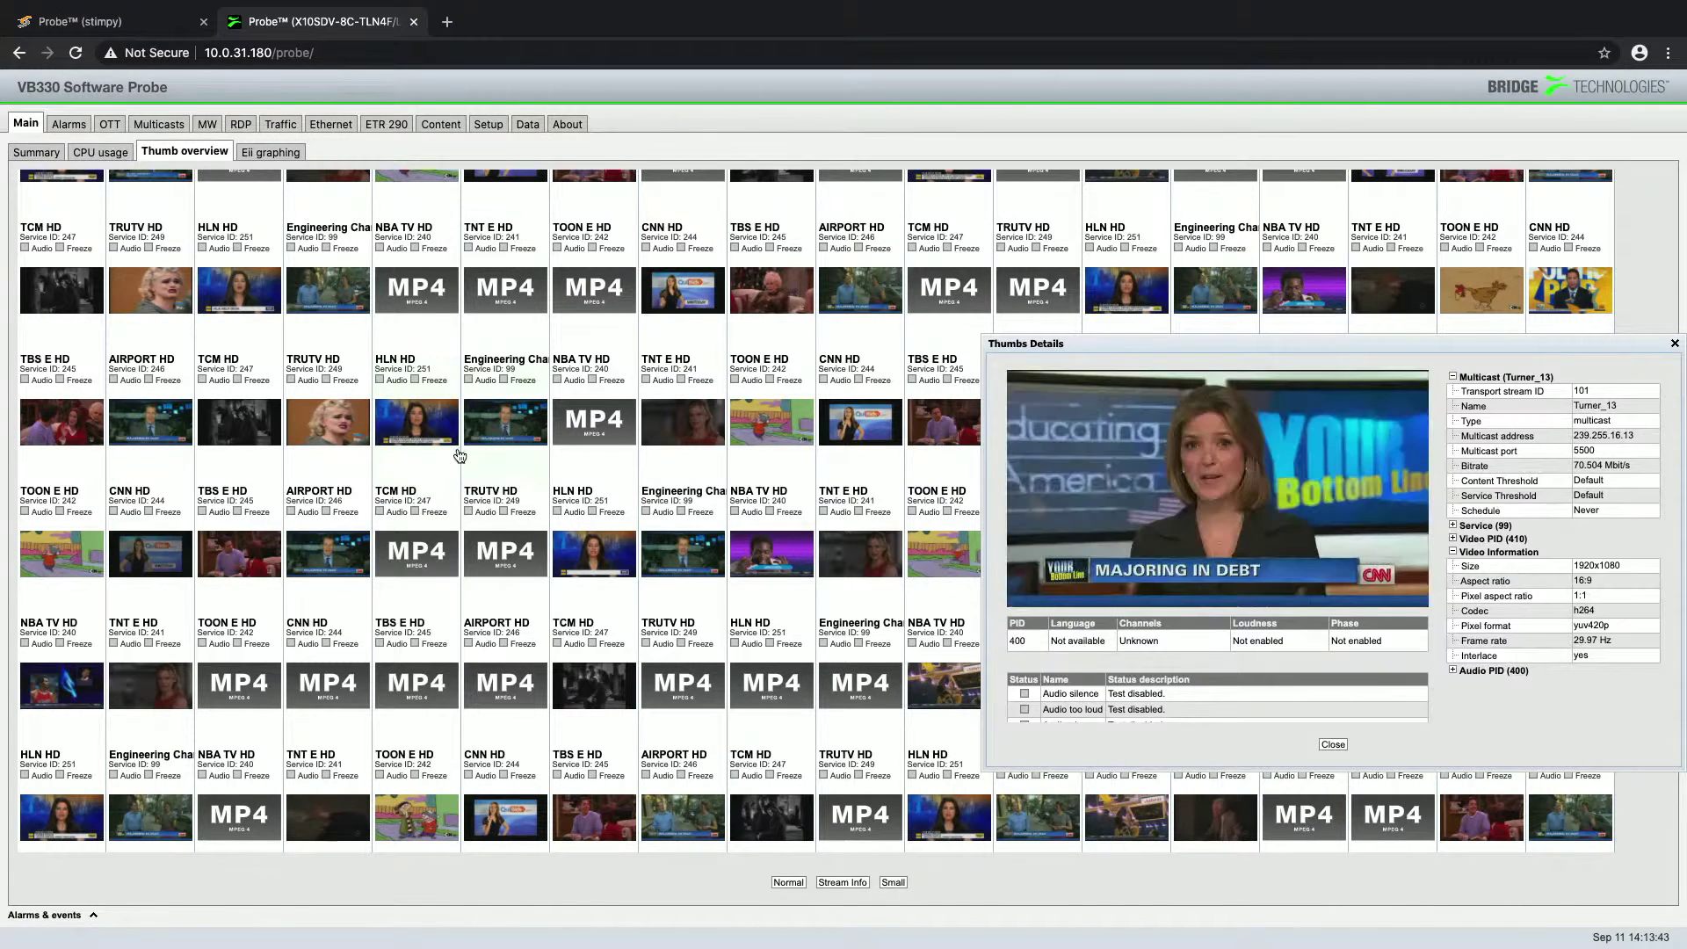
left_click(321, 545)
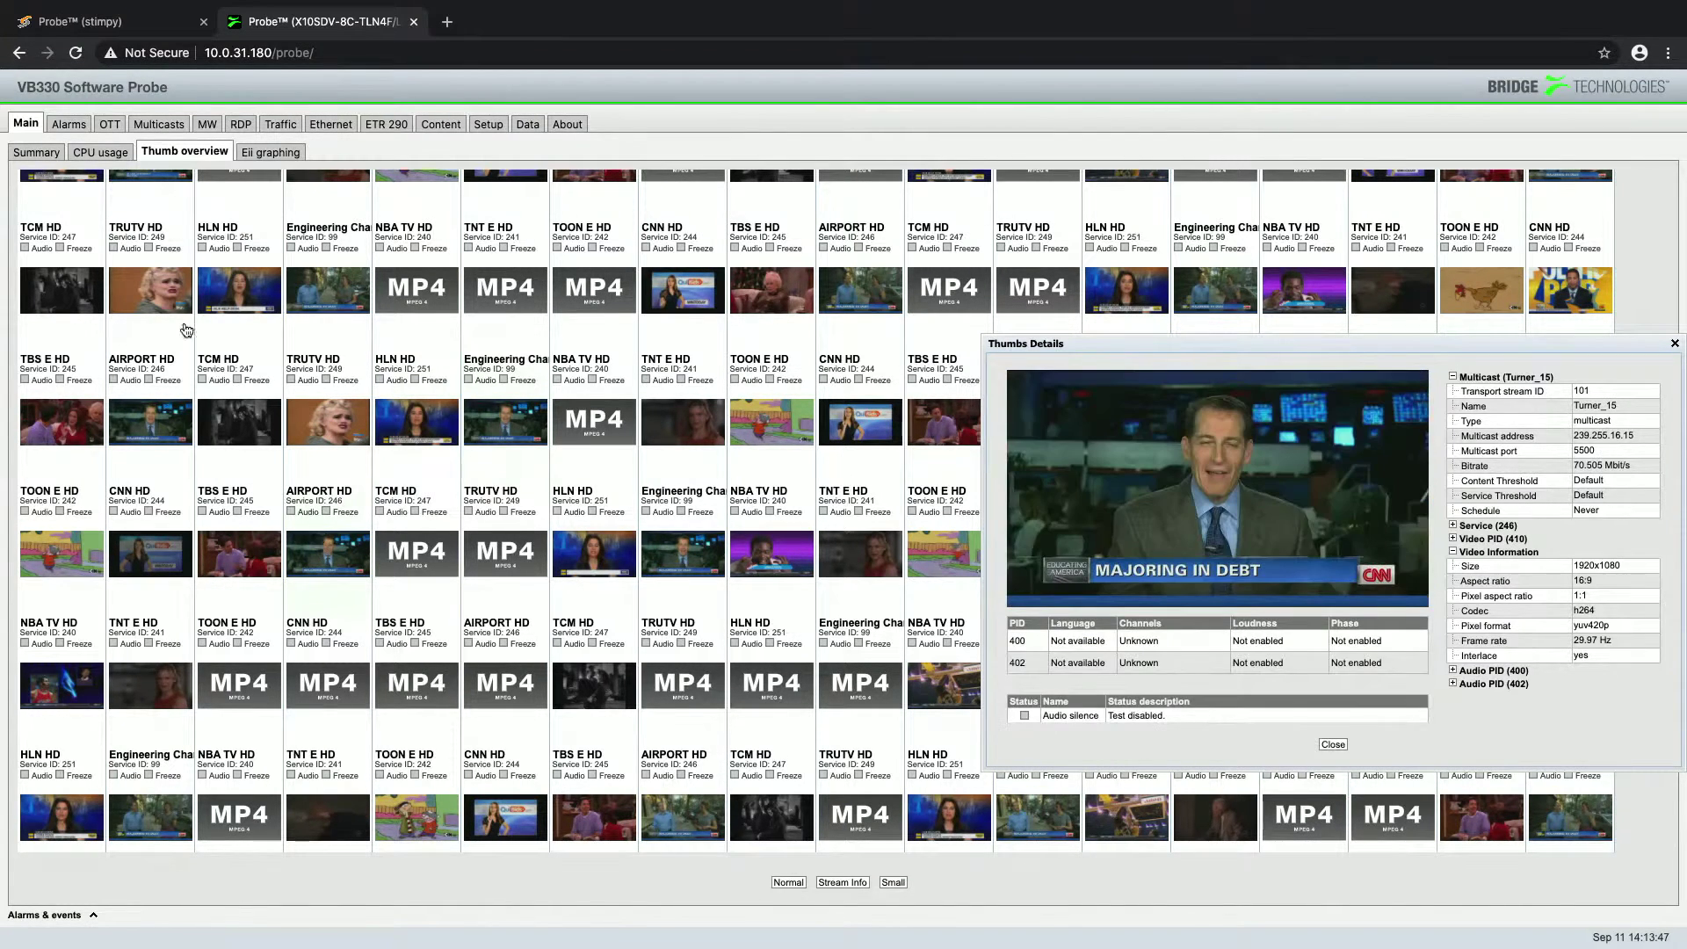
left_click(24, 126)
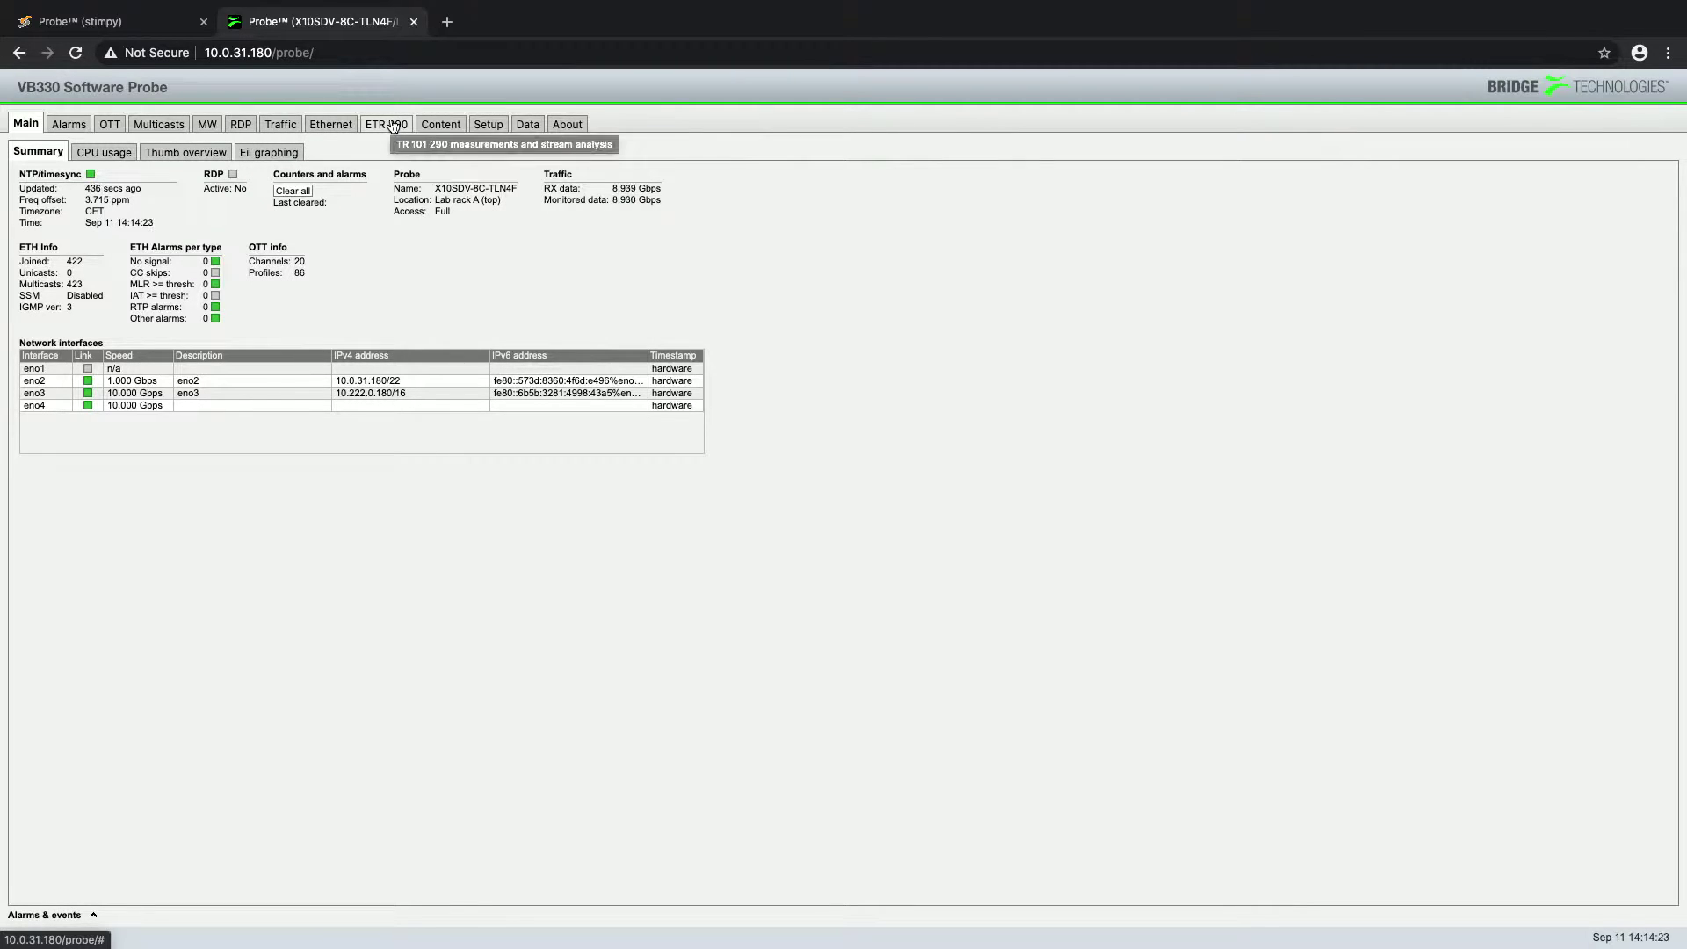
Step: Inspect multicast ABC 3 in detailed monitoring, expanding the KSFY CW service and viewing the METV thumbnail details
left_click(136, 129)
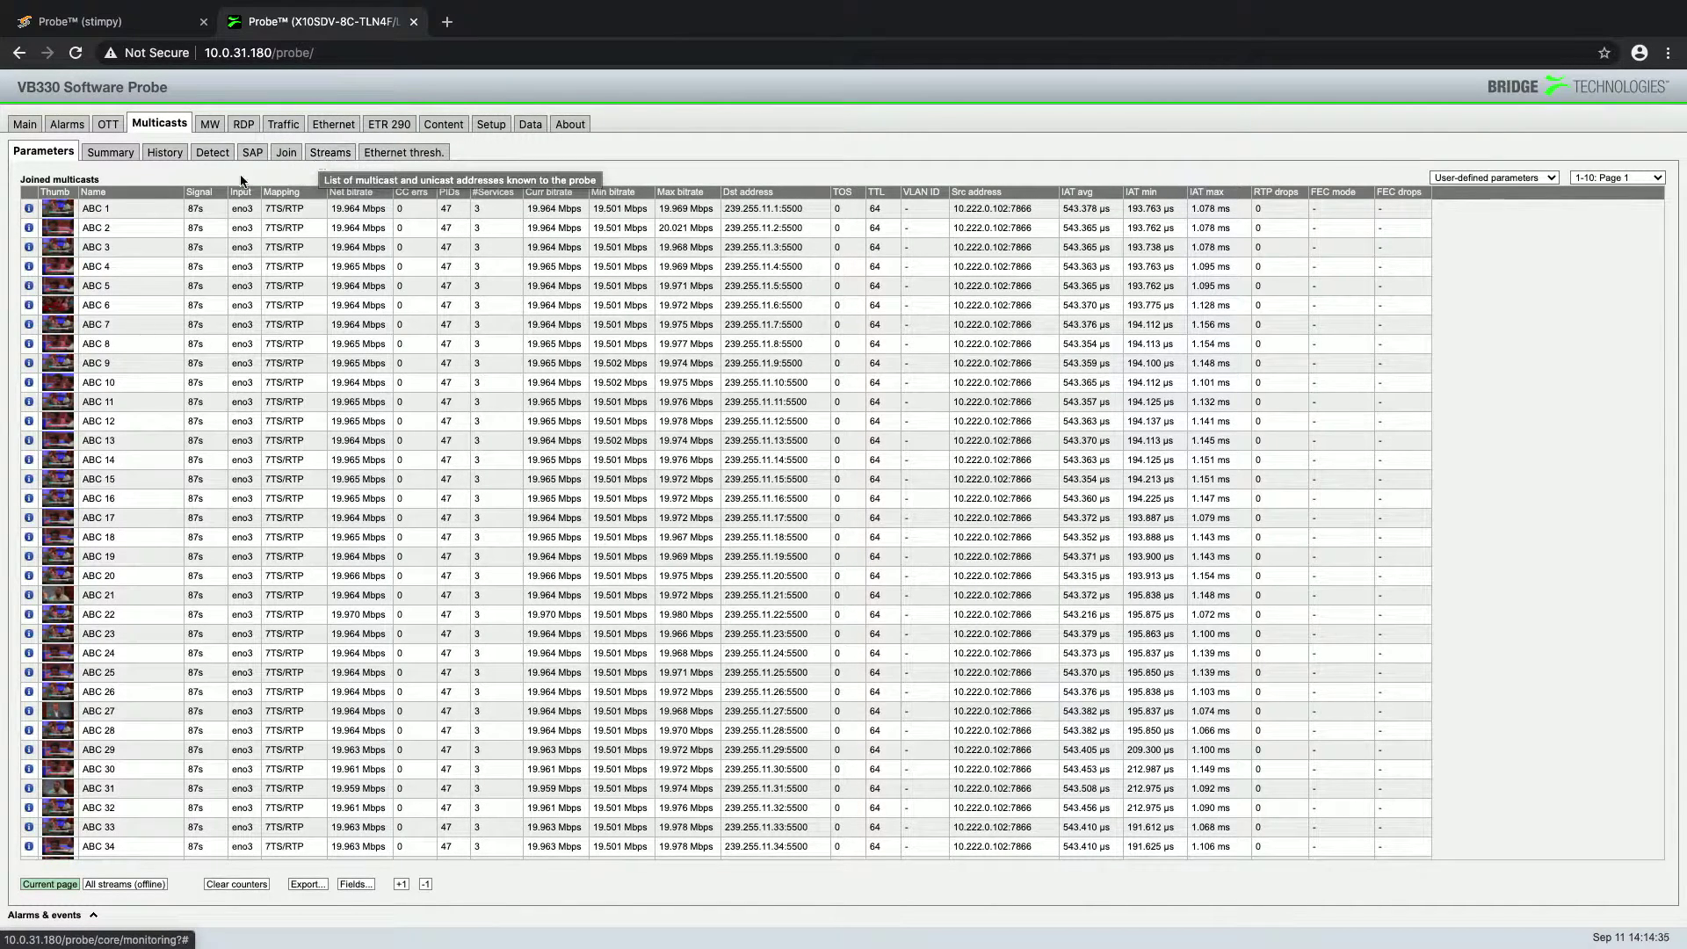
left_click(29, 247)
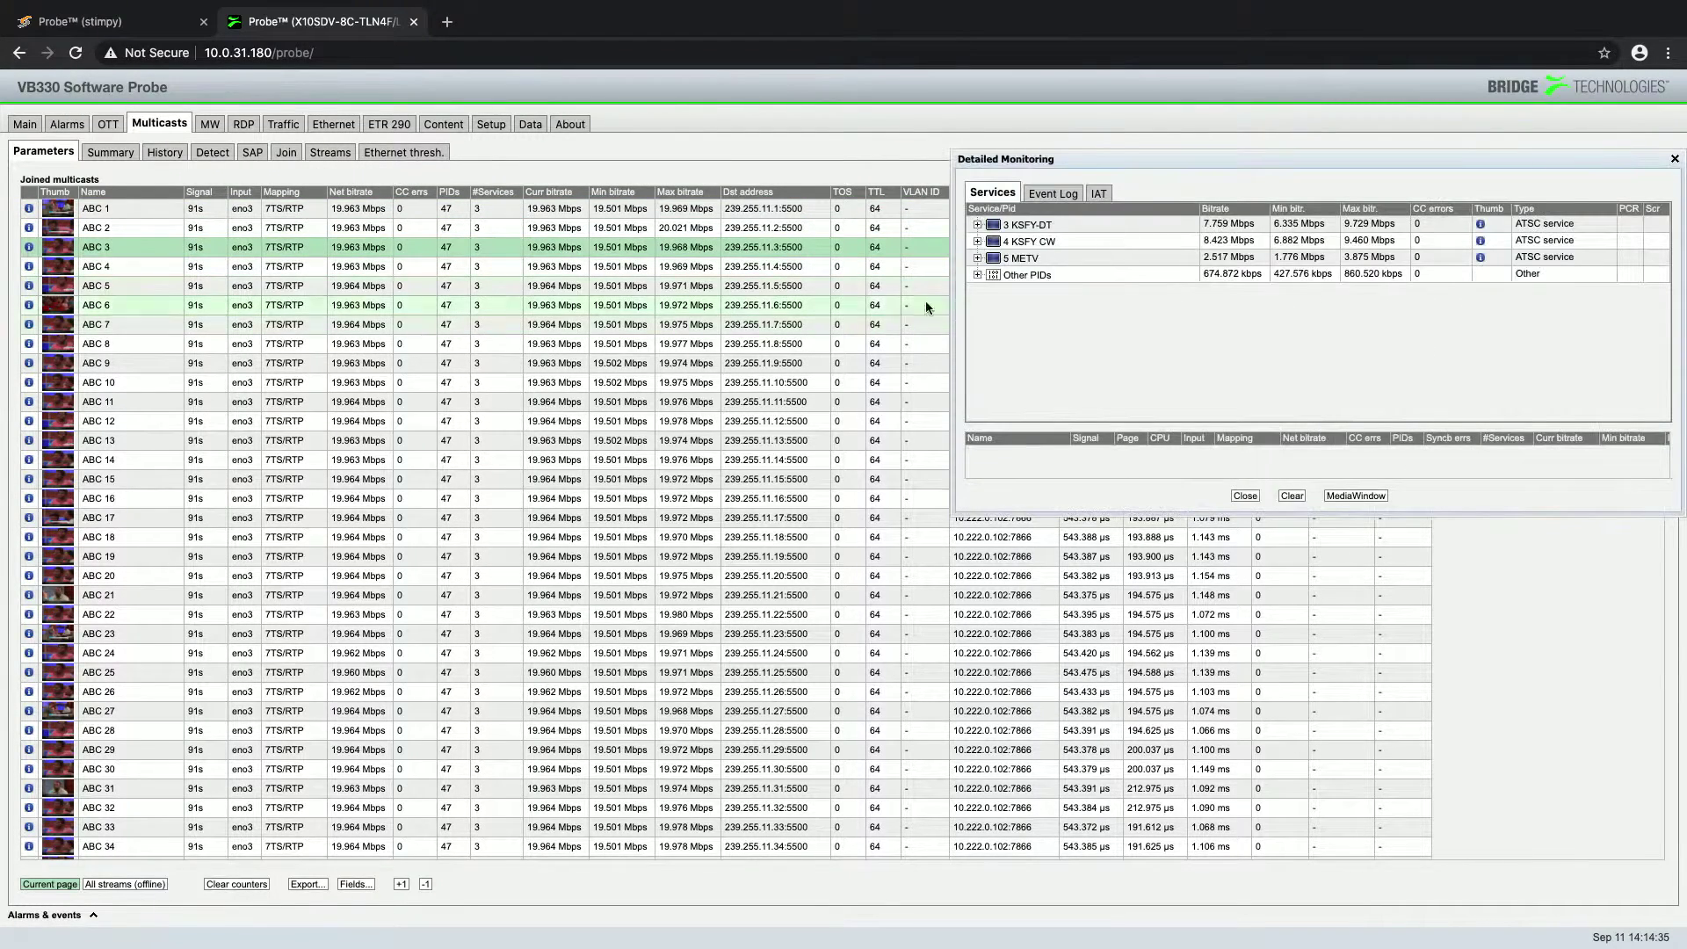
left_click(977, 241)
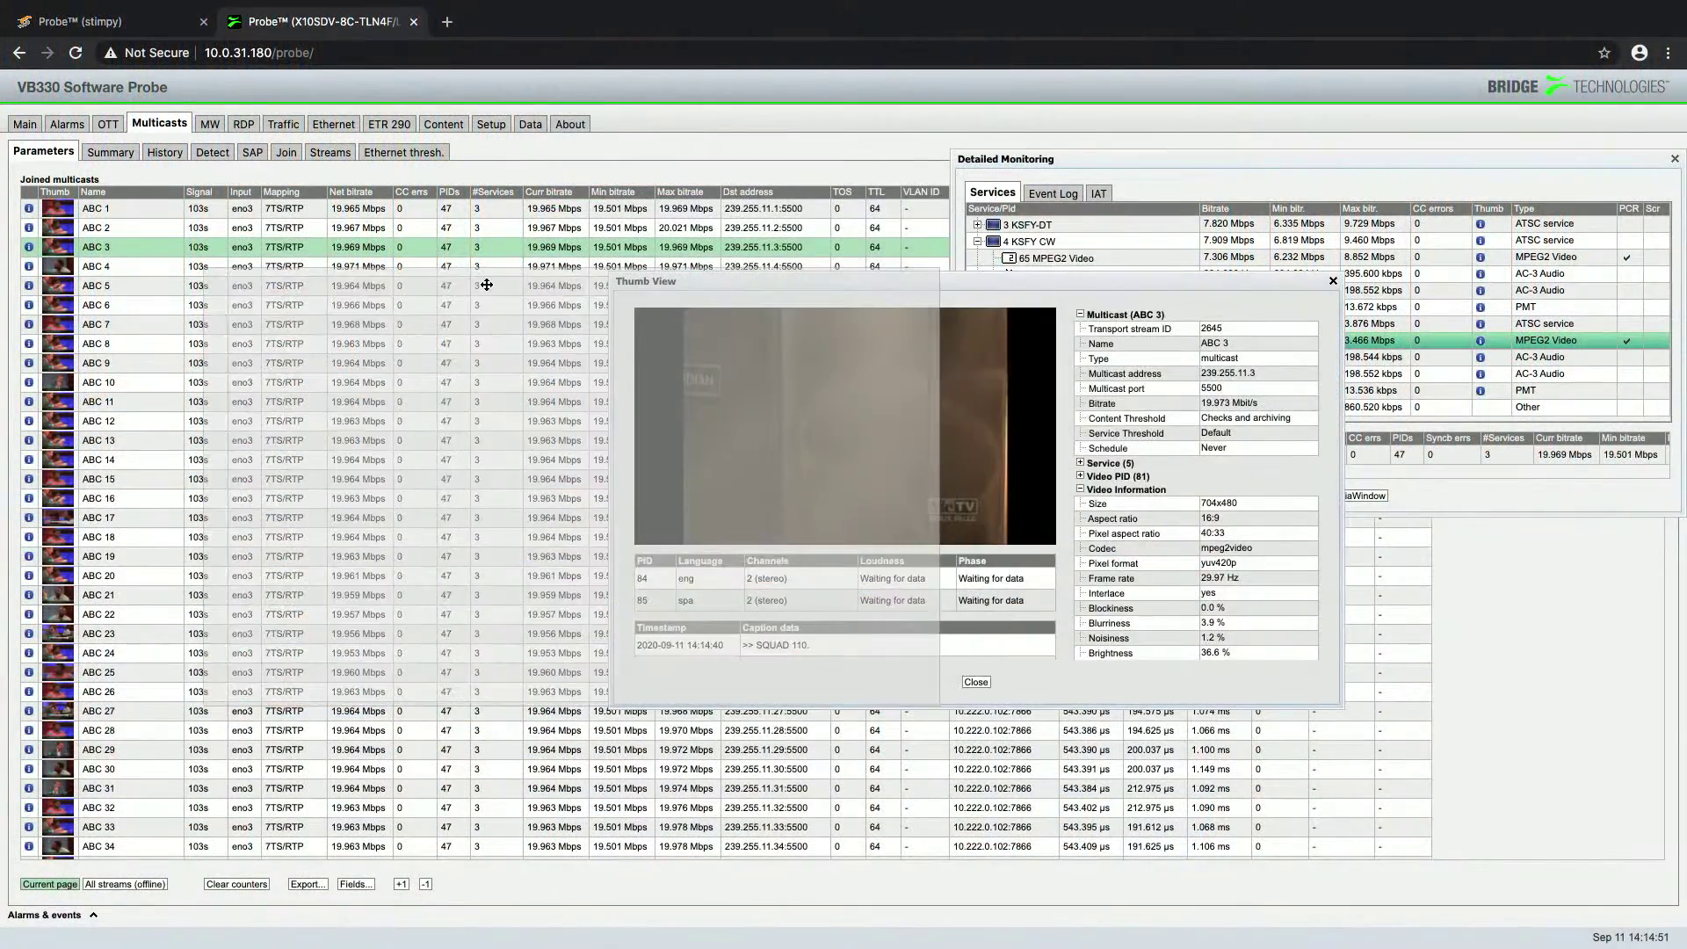
left_click_drag(792, 282, 475, 283)
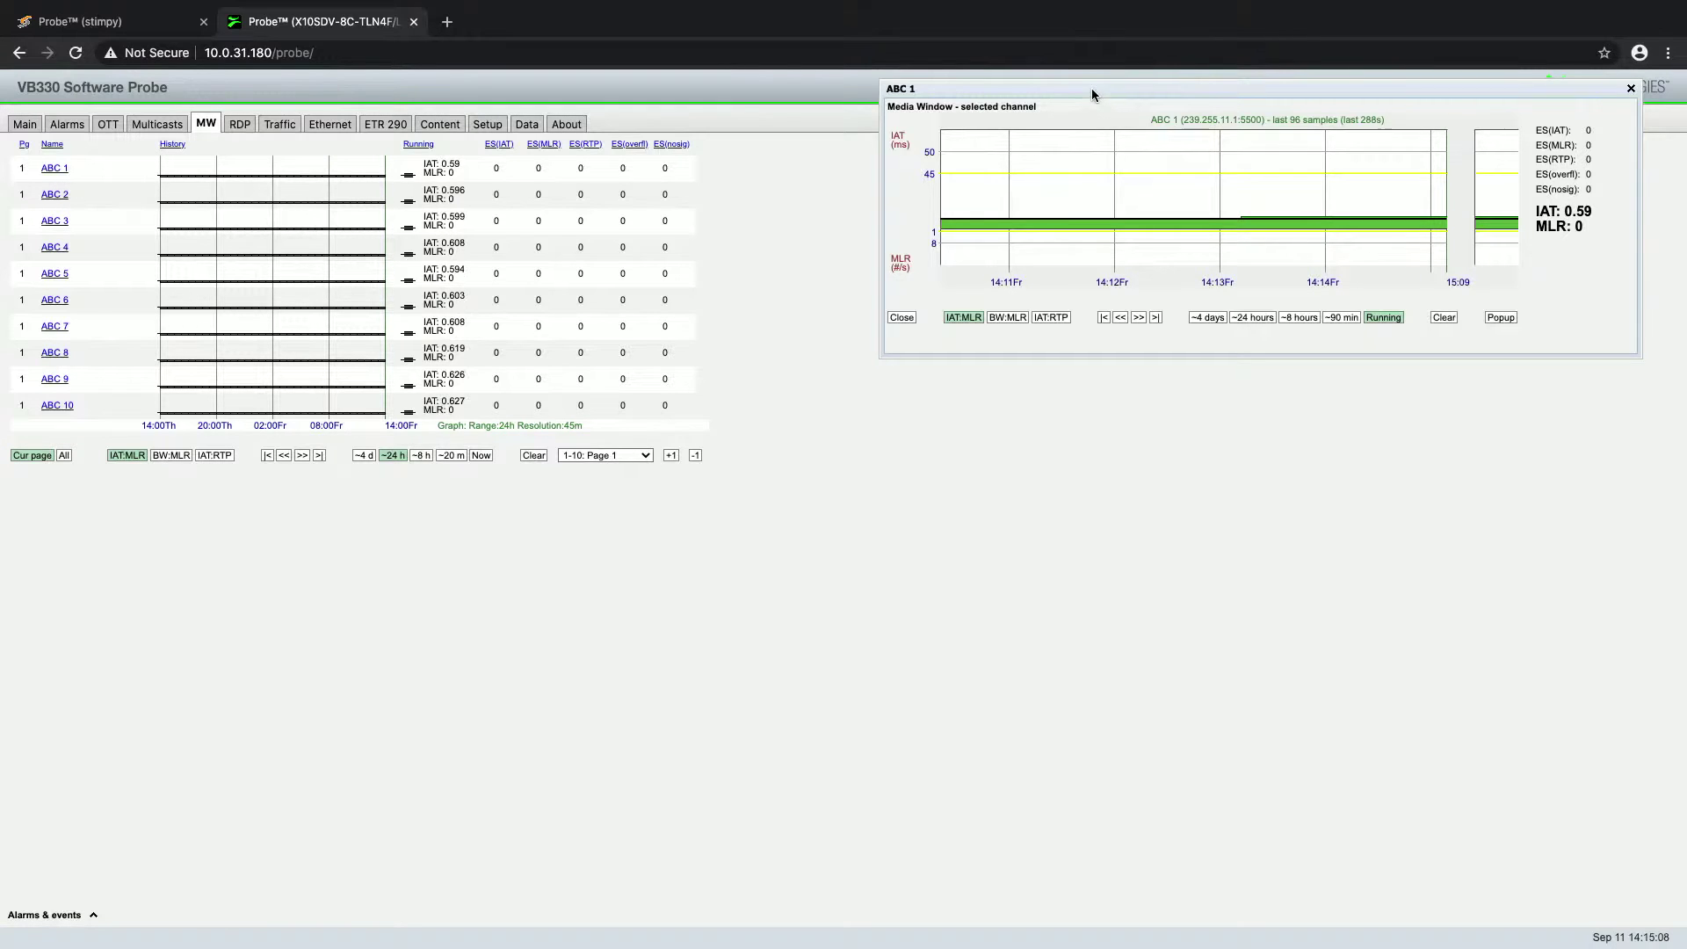
Step: Examine ABC 1's Media Window graph over the ~24 hours and ~4 days ranges, and close it
left_click_drag(1091, 88, 657, 266)
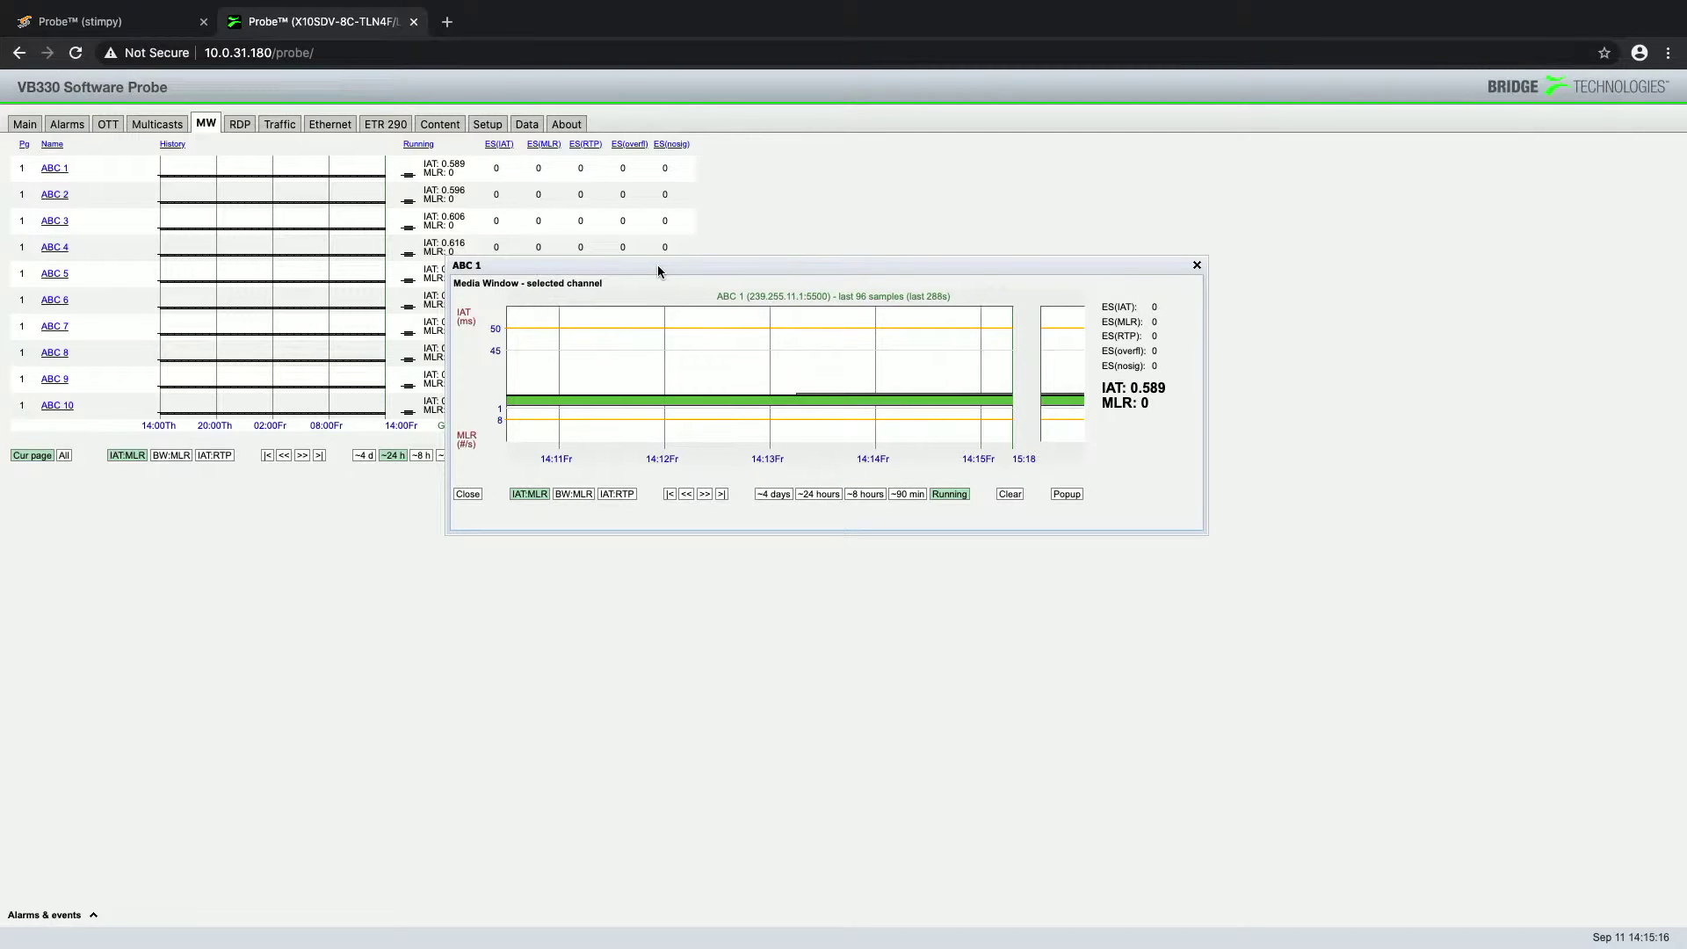
left_click(775, 494)
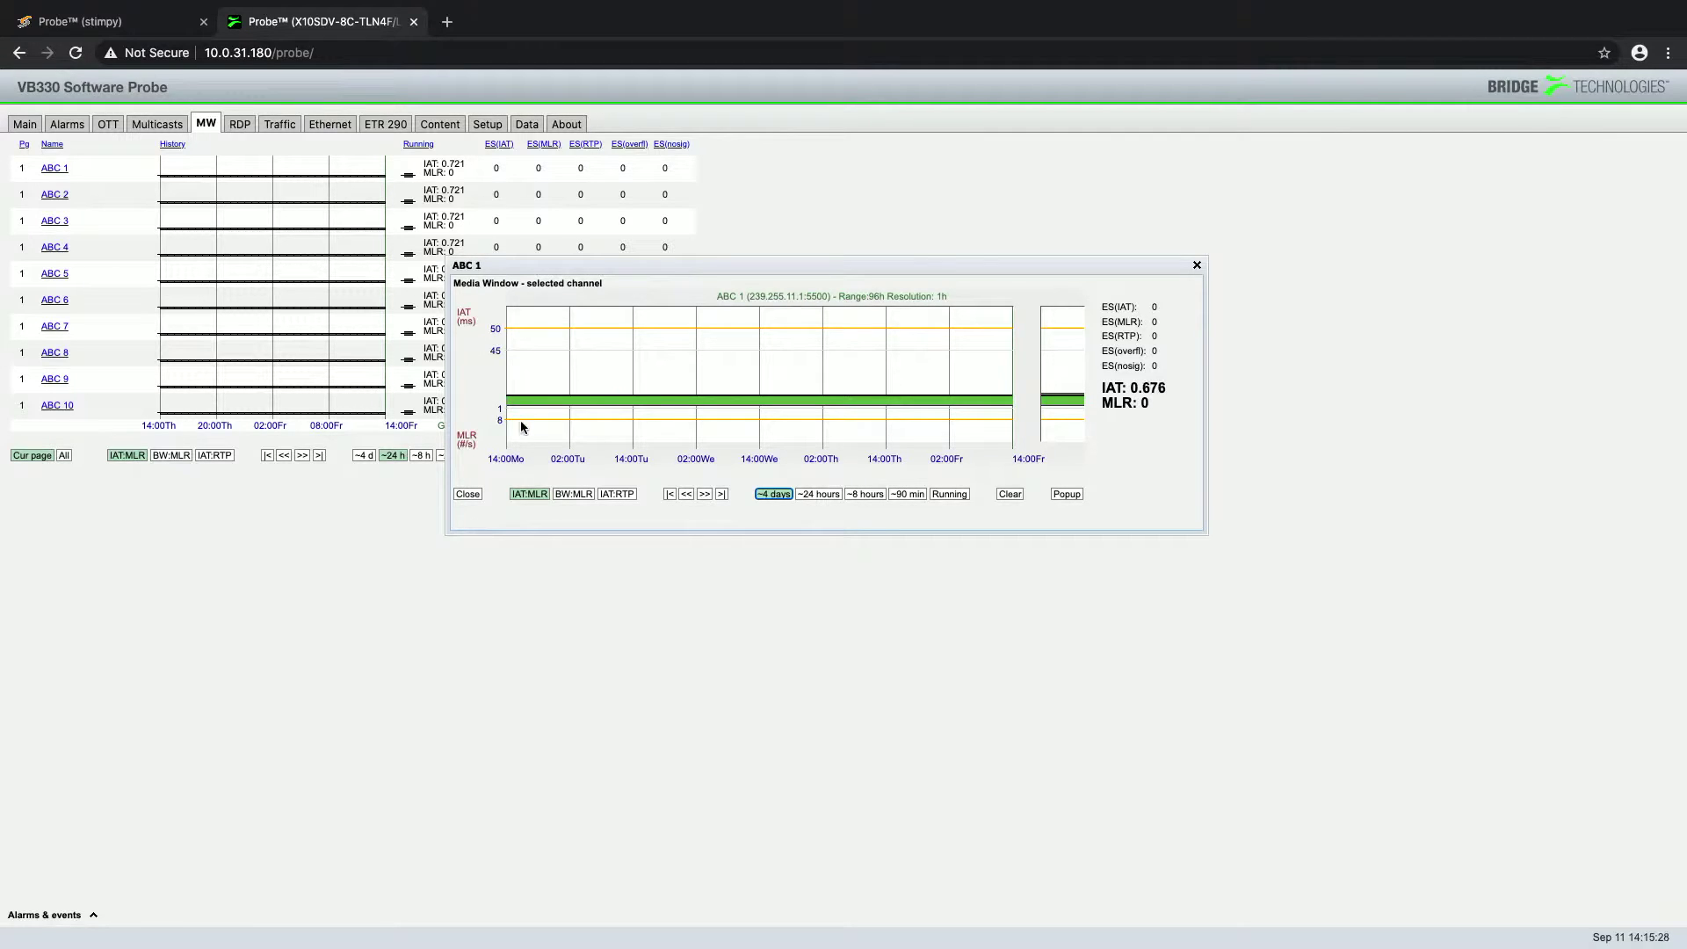
left_click(812, 499)
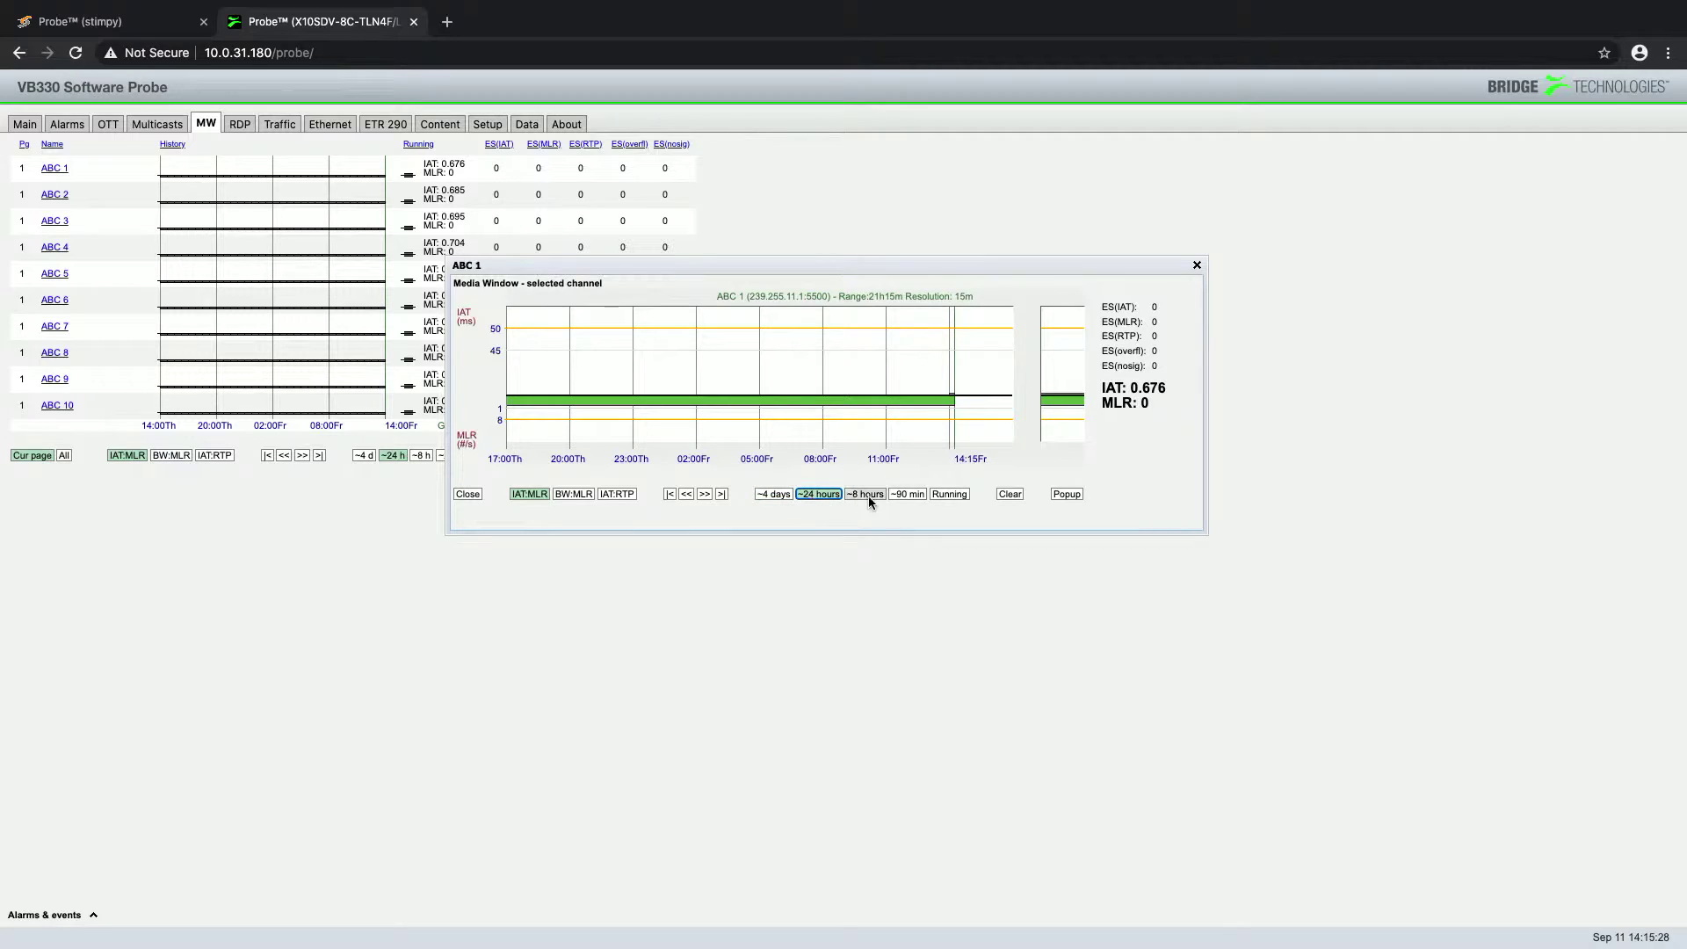
left_click(771, 493)
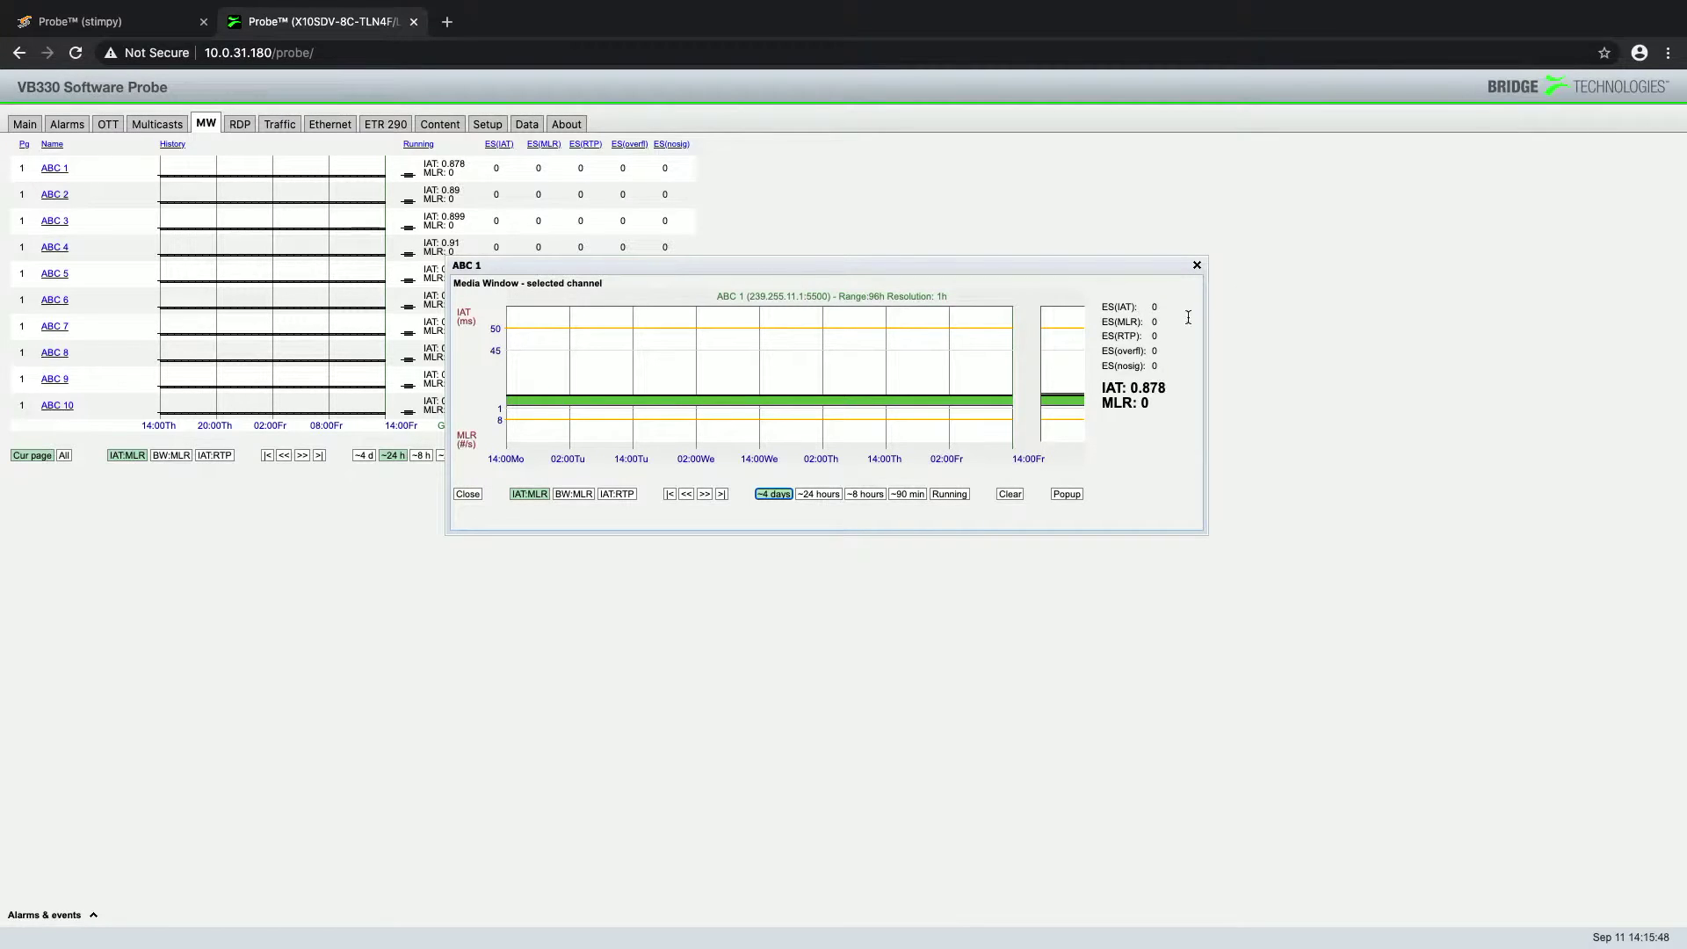
left_click(1161, 389)
left_click(1196, 268)
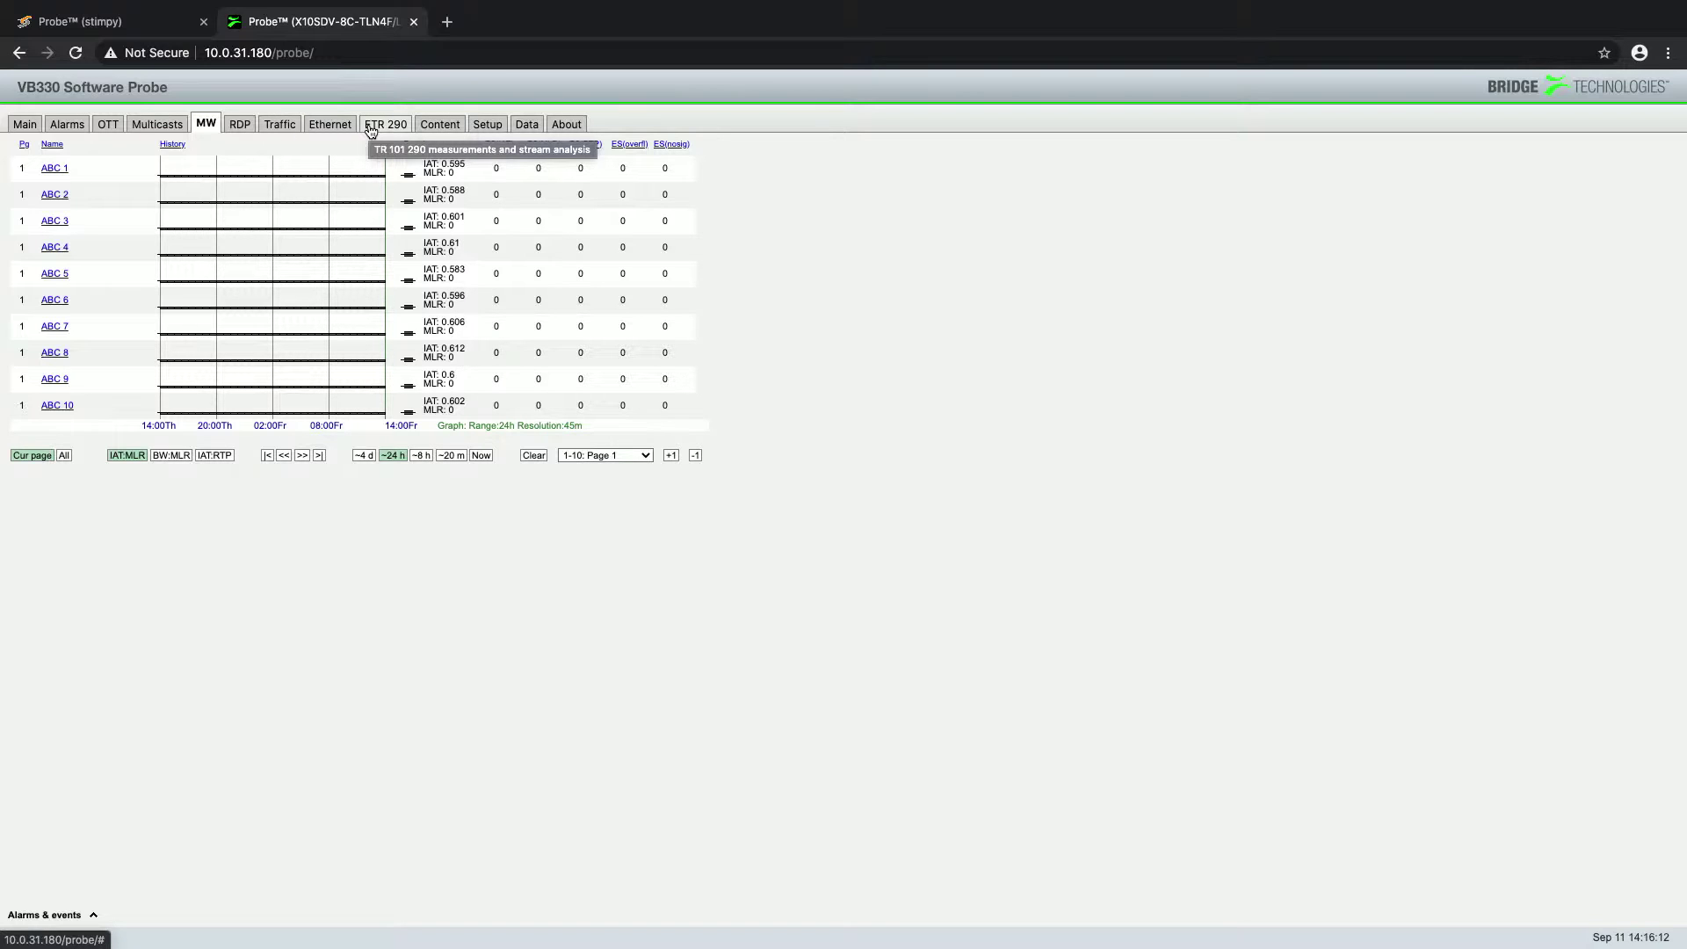
Step: Open the ETR 290 details for PBS 5 and review its Sync byte, PCR and CRC checks
left_click(370, 131)
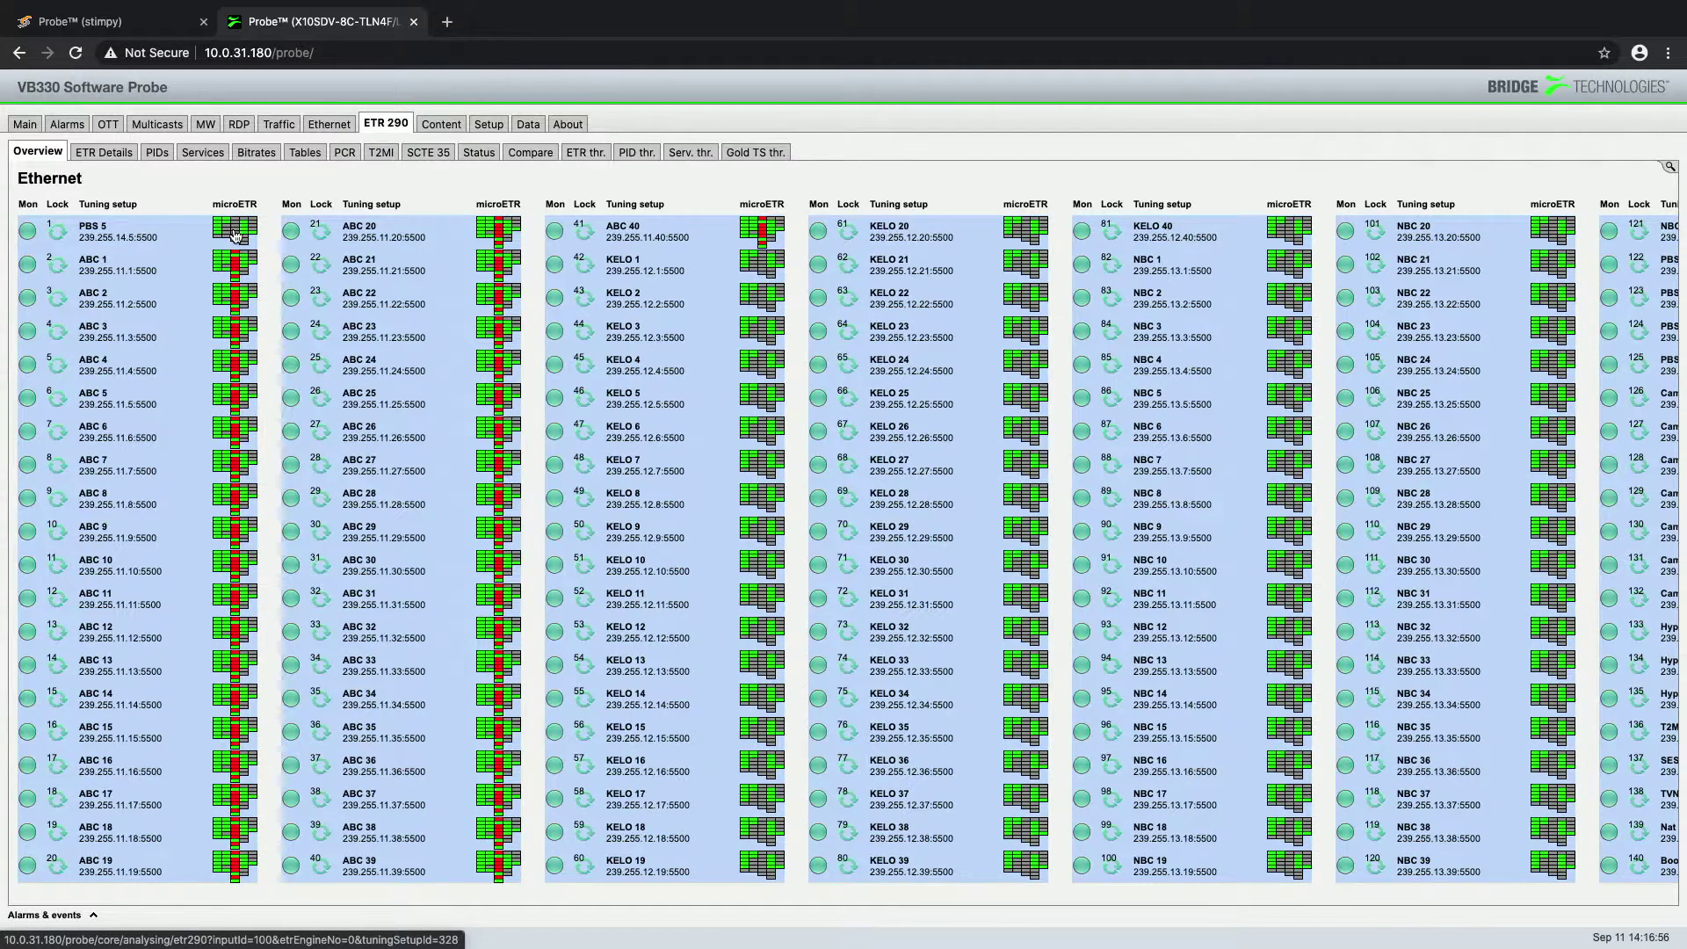
left_click(237, 233)
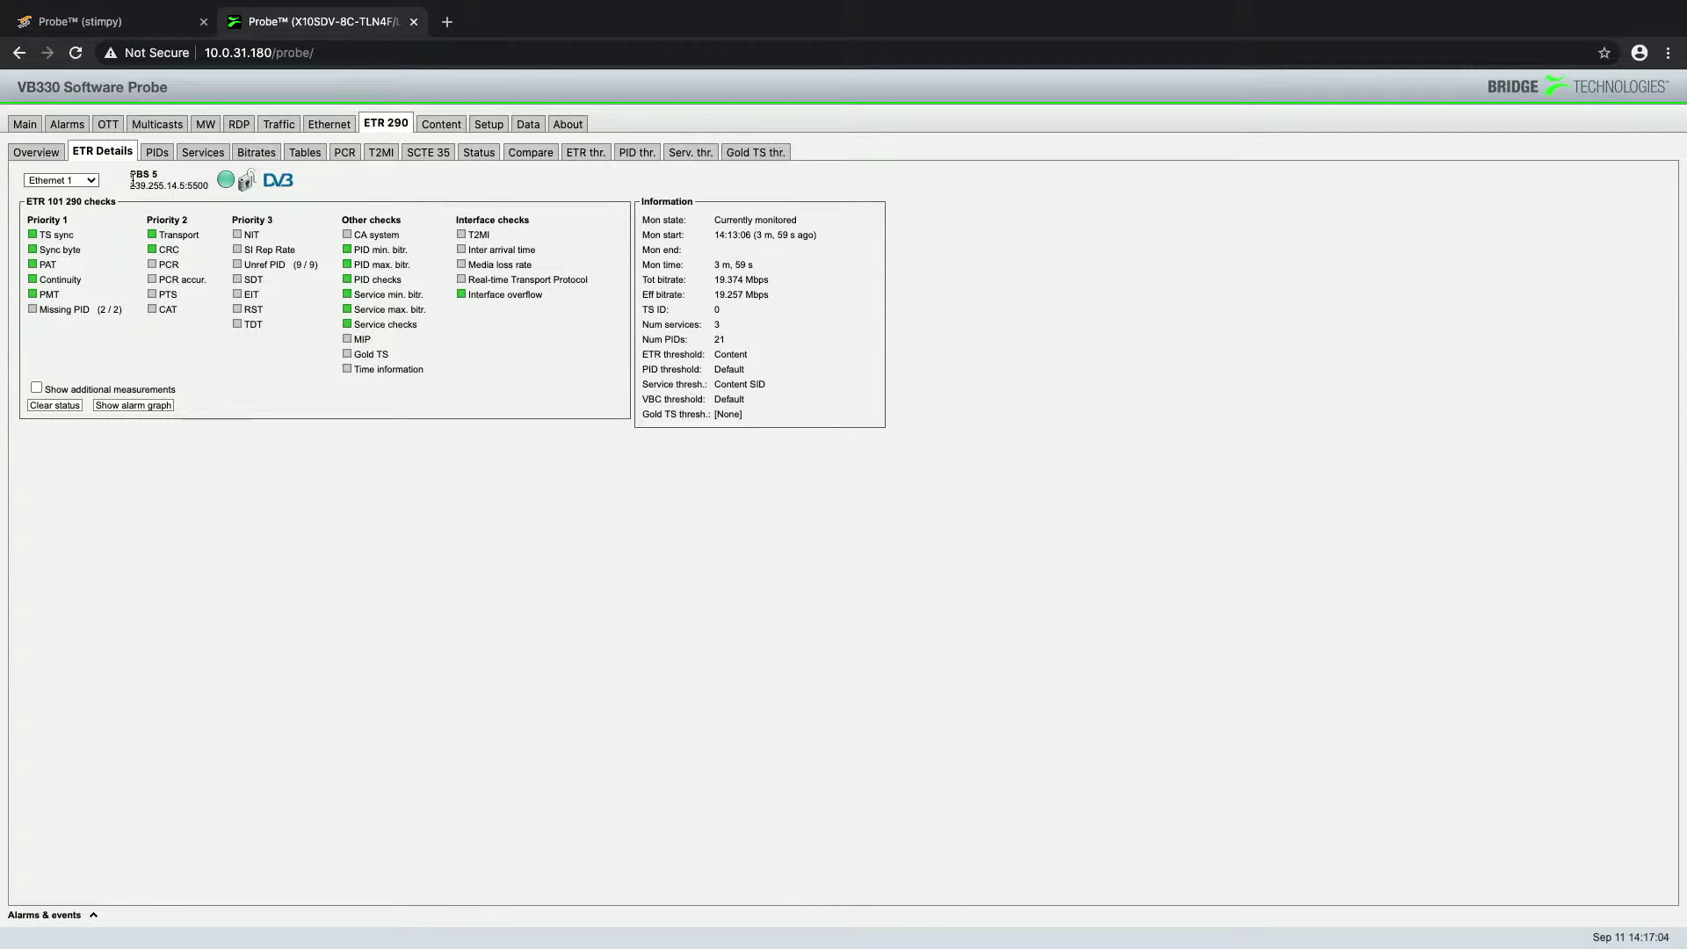
left_click(58, 251)
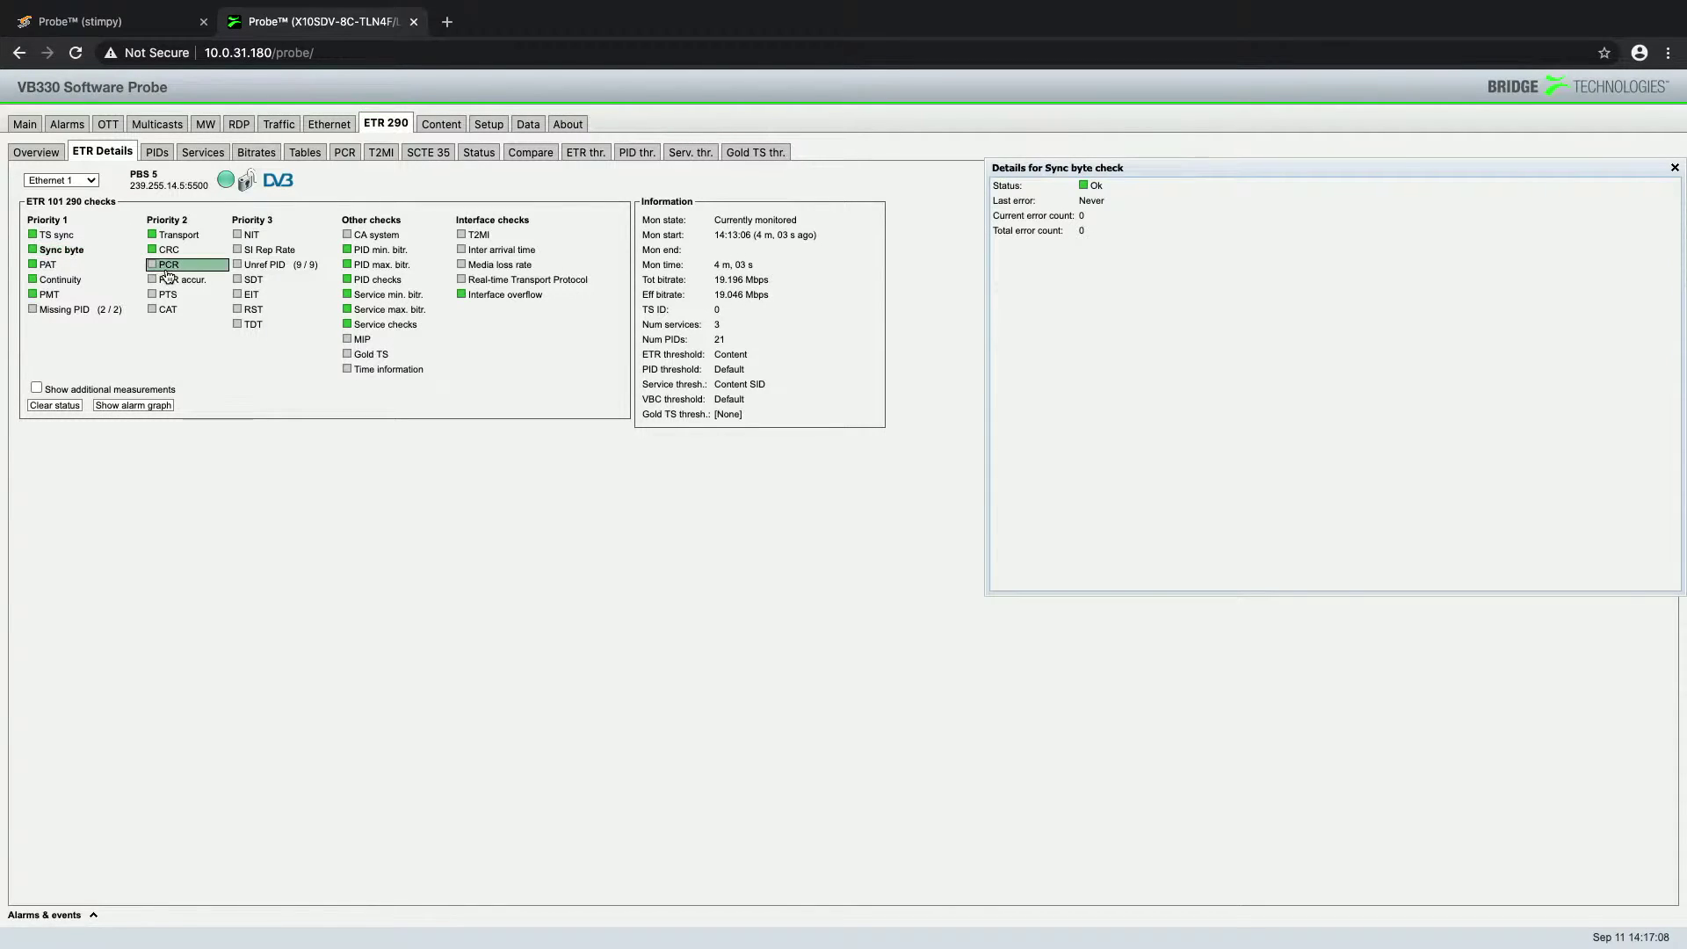
left_click(170, 265)
left_click(170, 250)
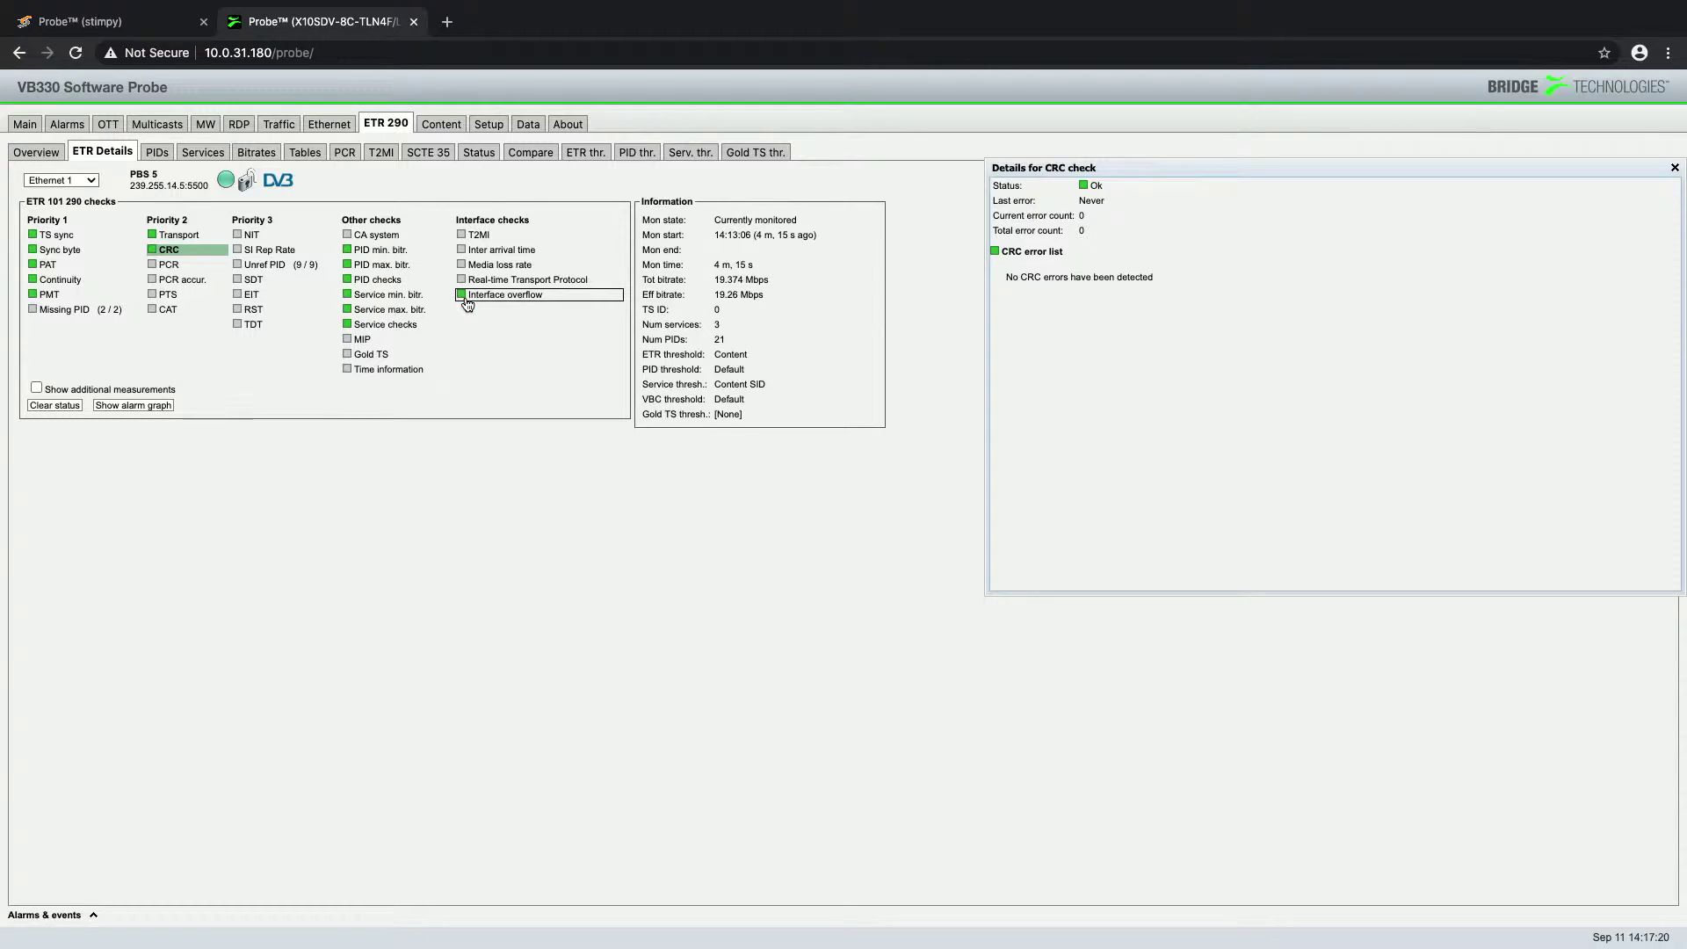
Step: Review PBS 5's Gold TS and CA system checks, including the details of PID 49, and return to the ETR 290 overview
left_click(382, 363)
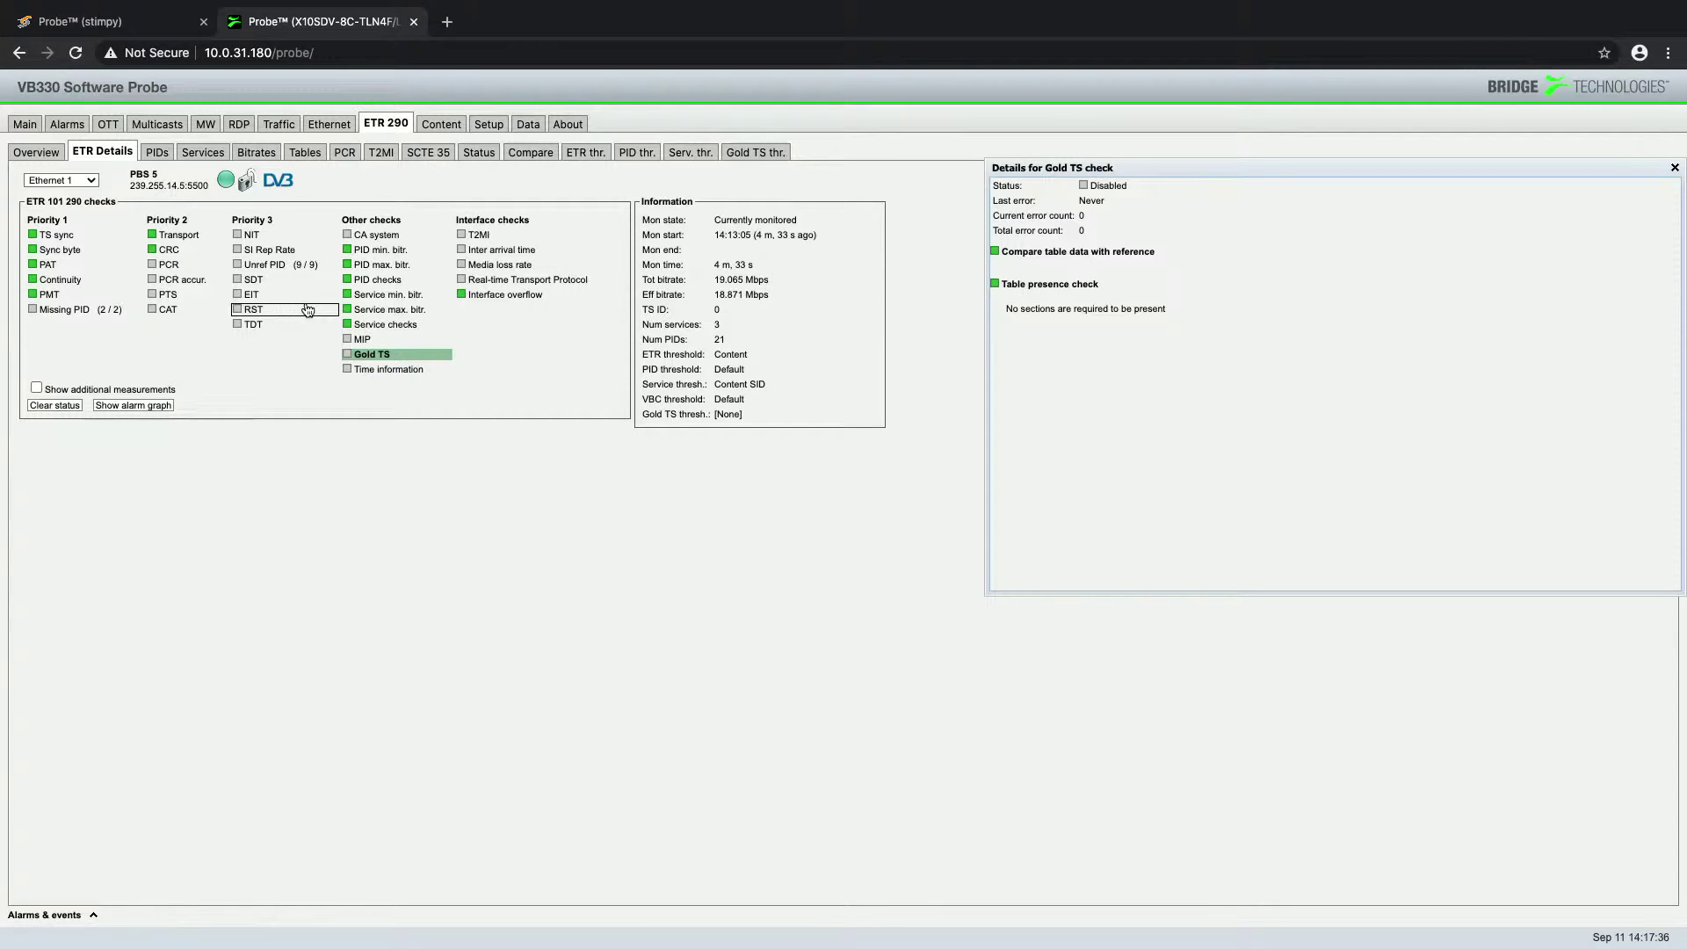
left_click(374, 235)
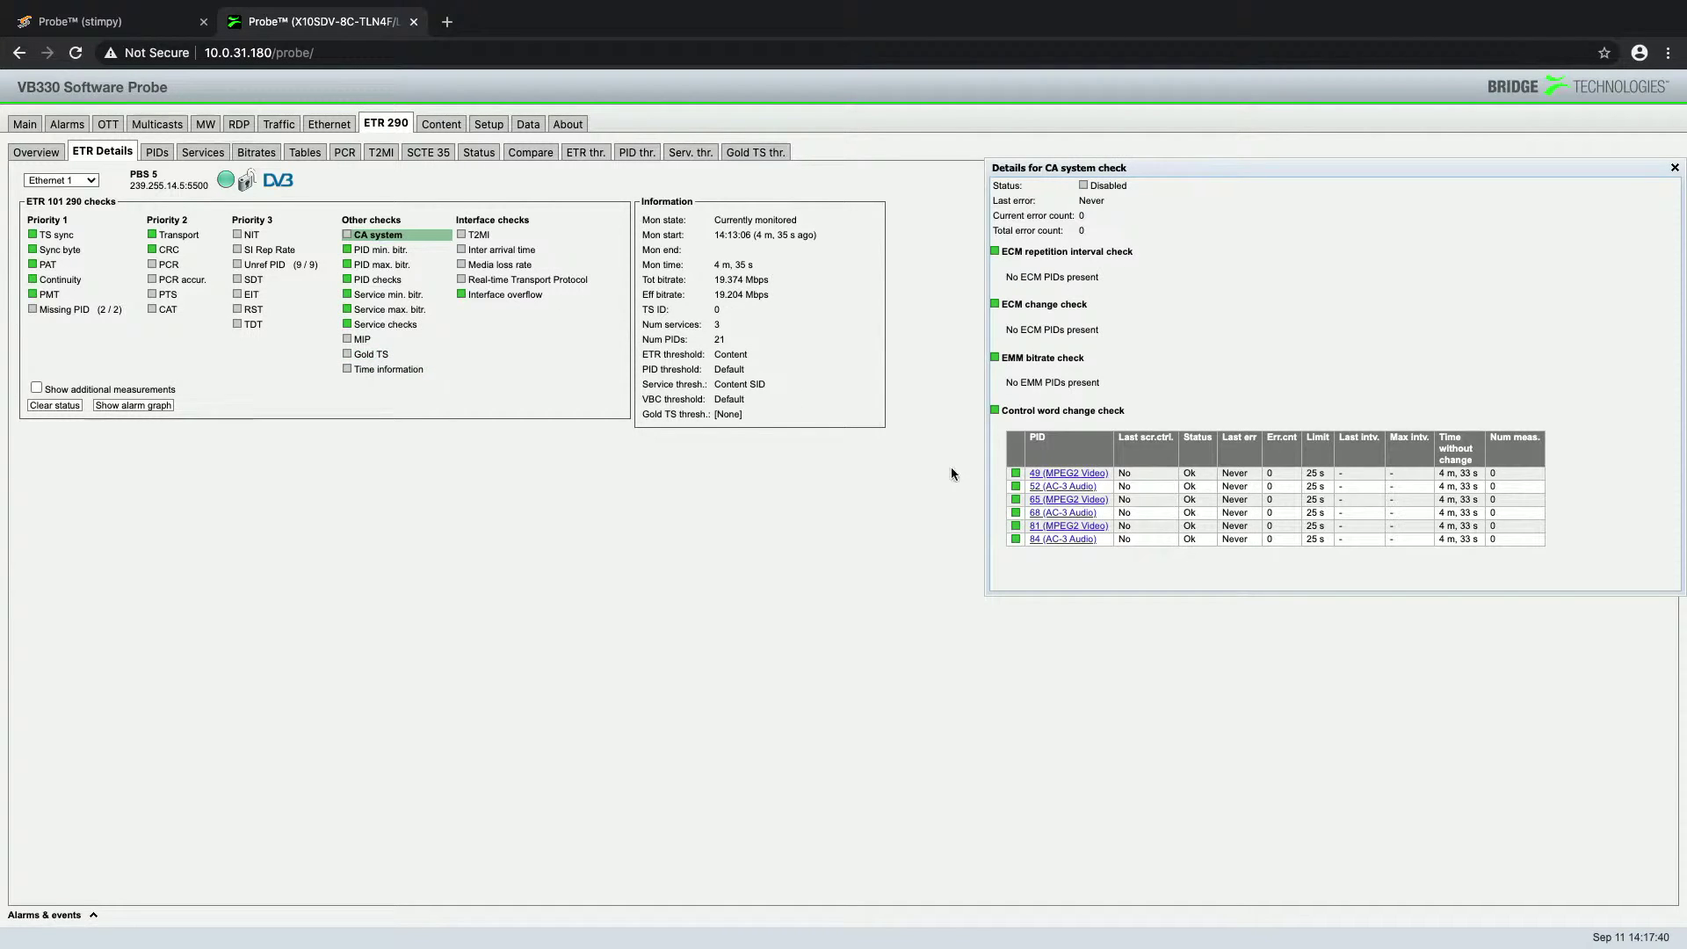
left_click(1071, 476)
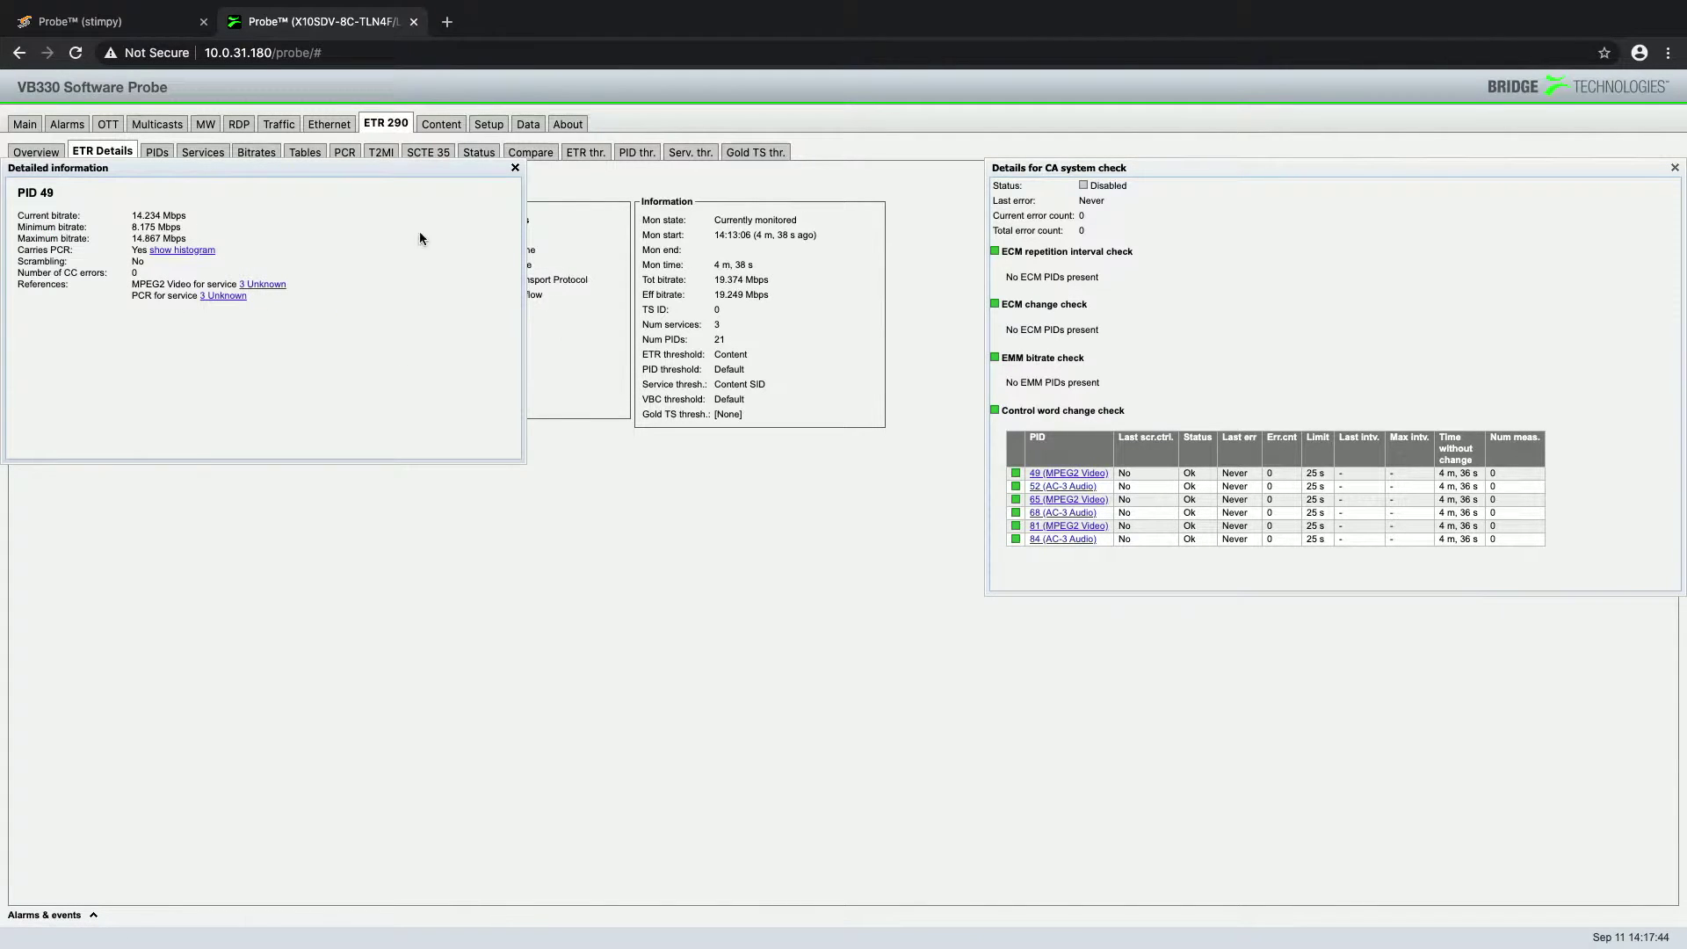
left_click_drag(345, 172, 443, 249)
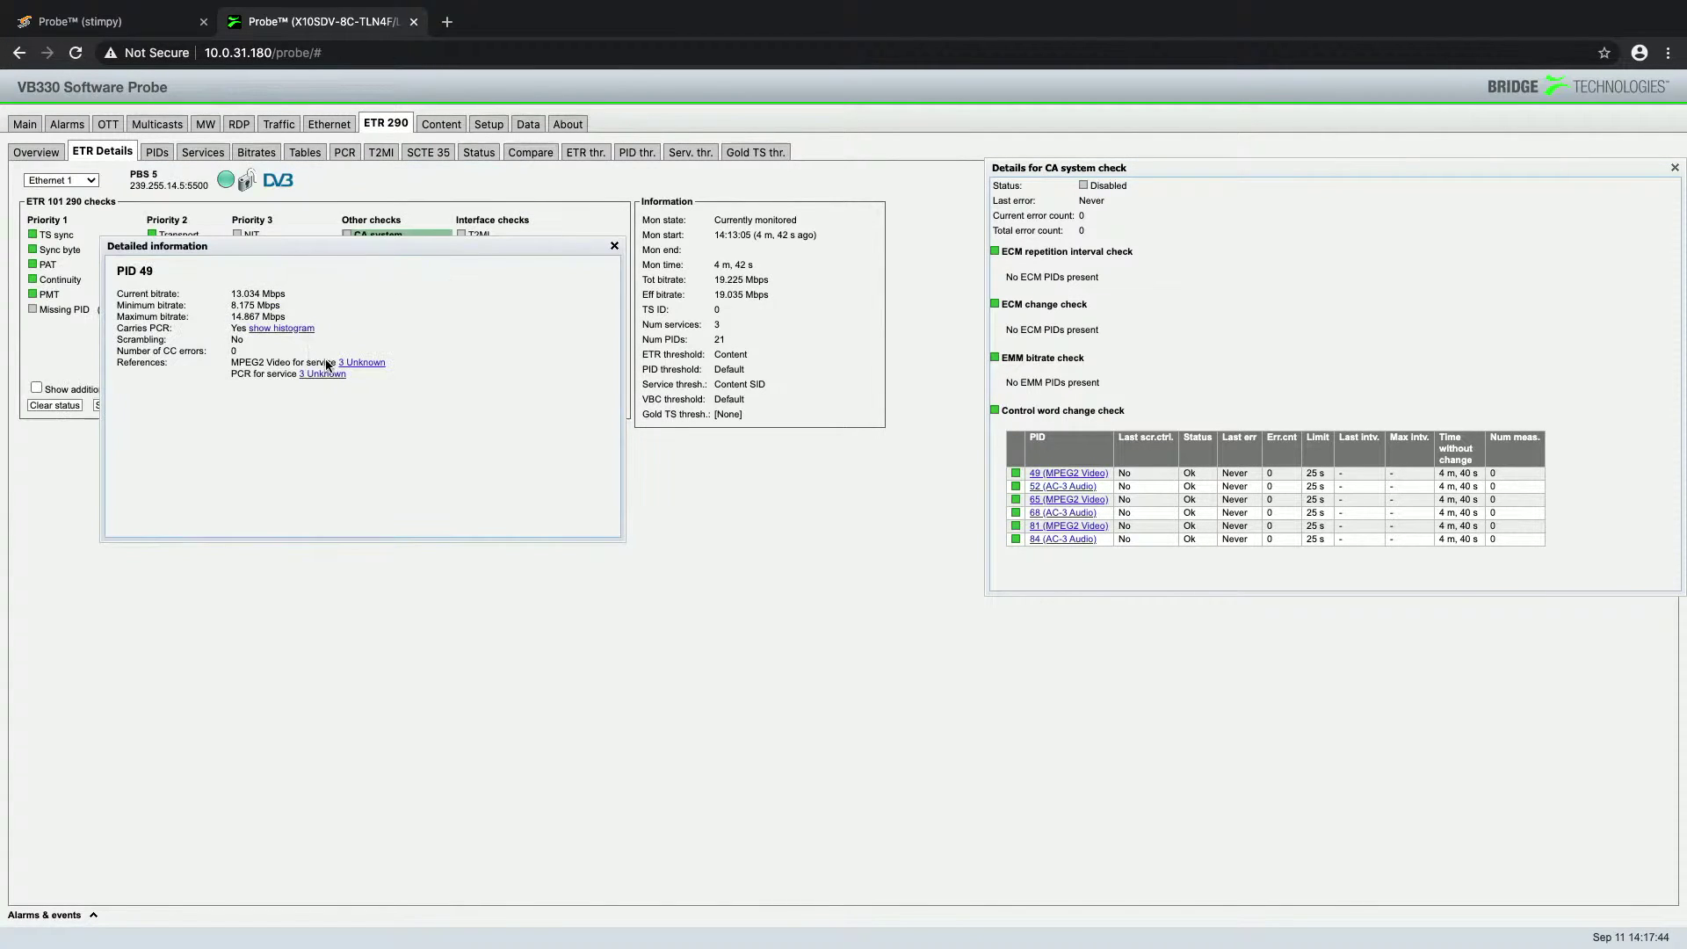
left_click(615, 246)
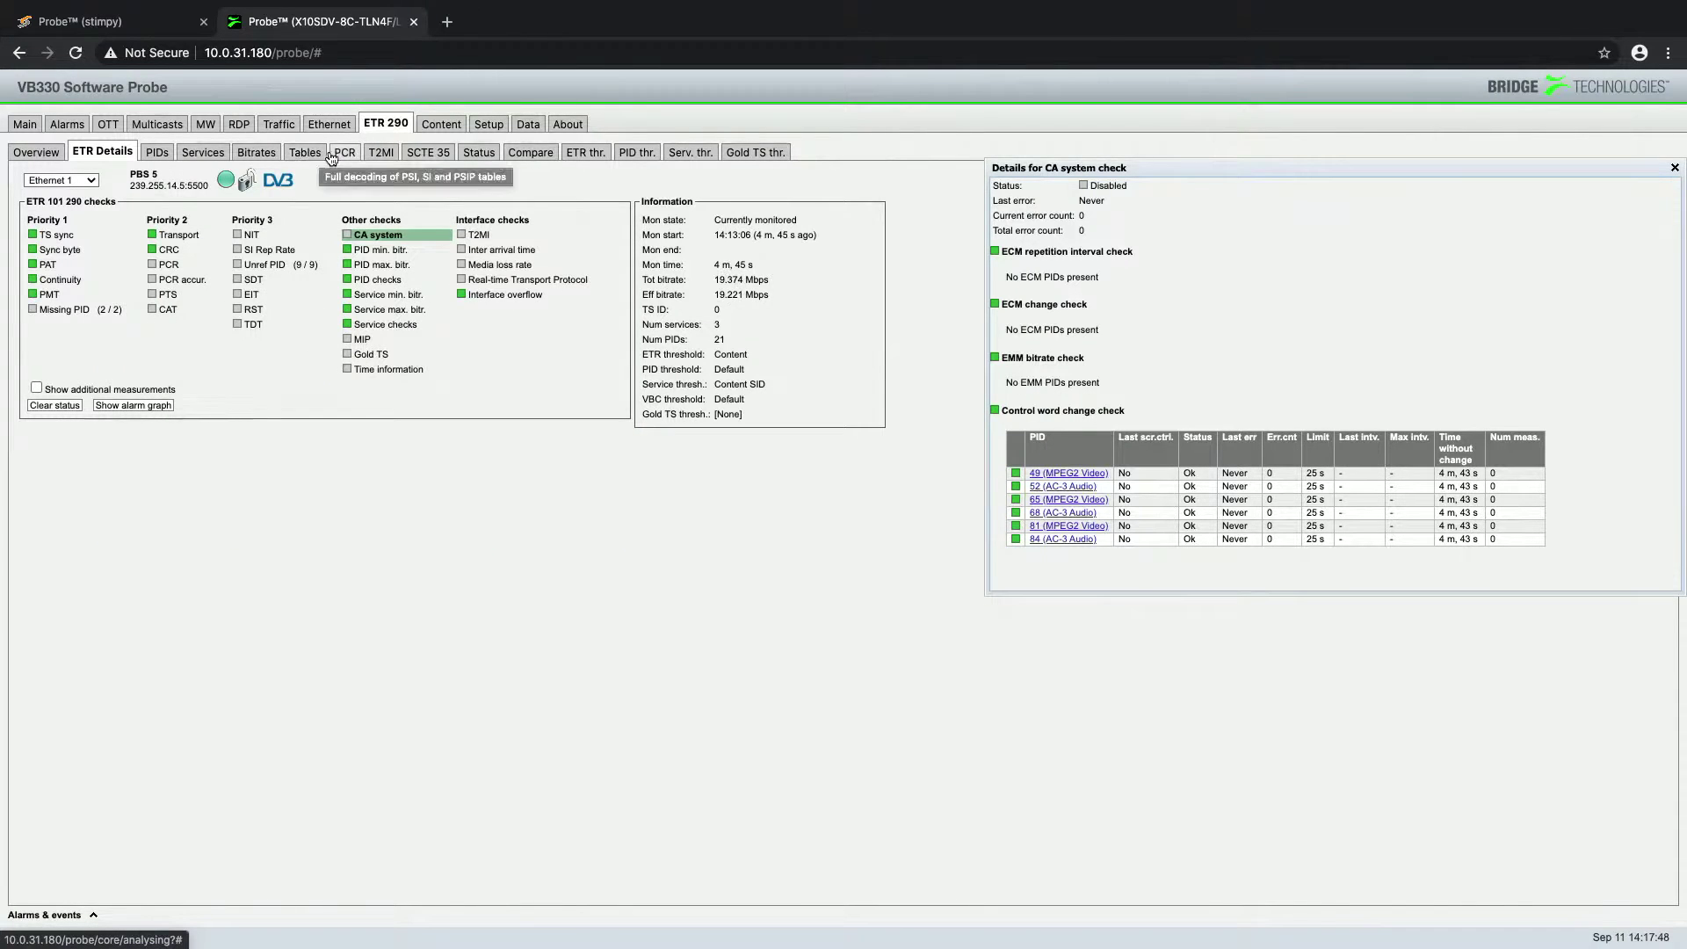
left_click(368, 126)
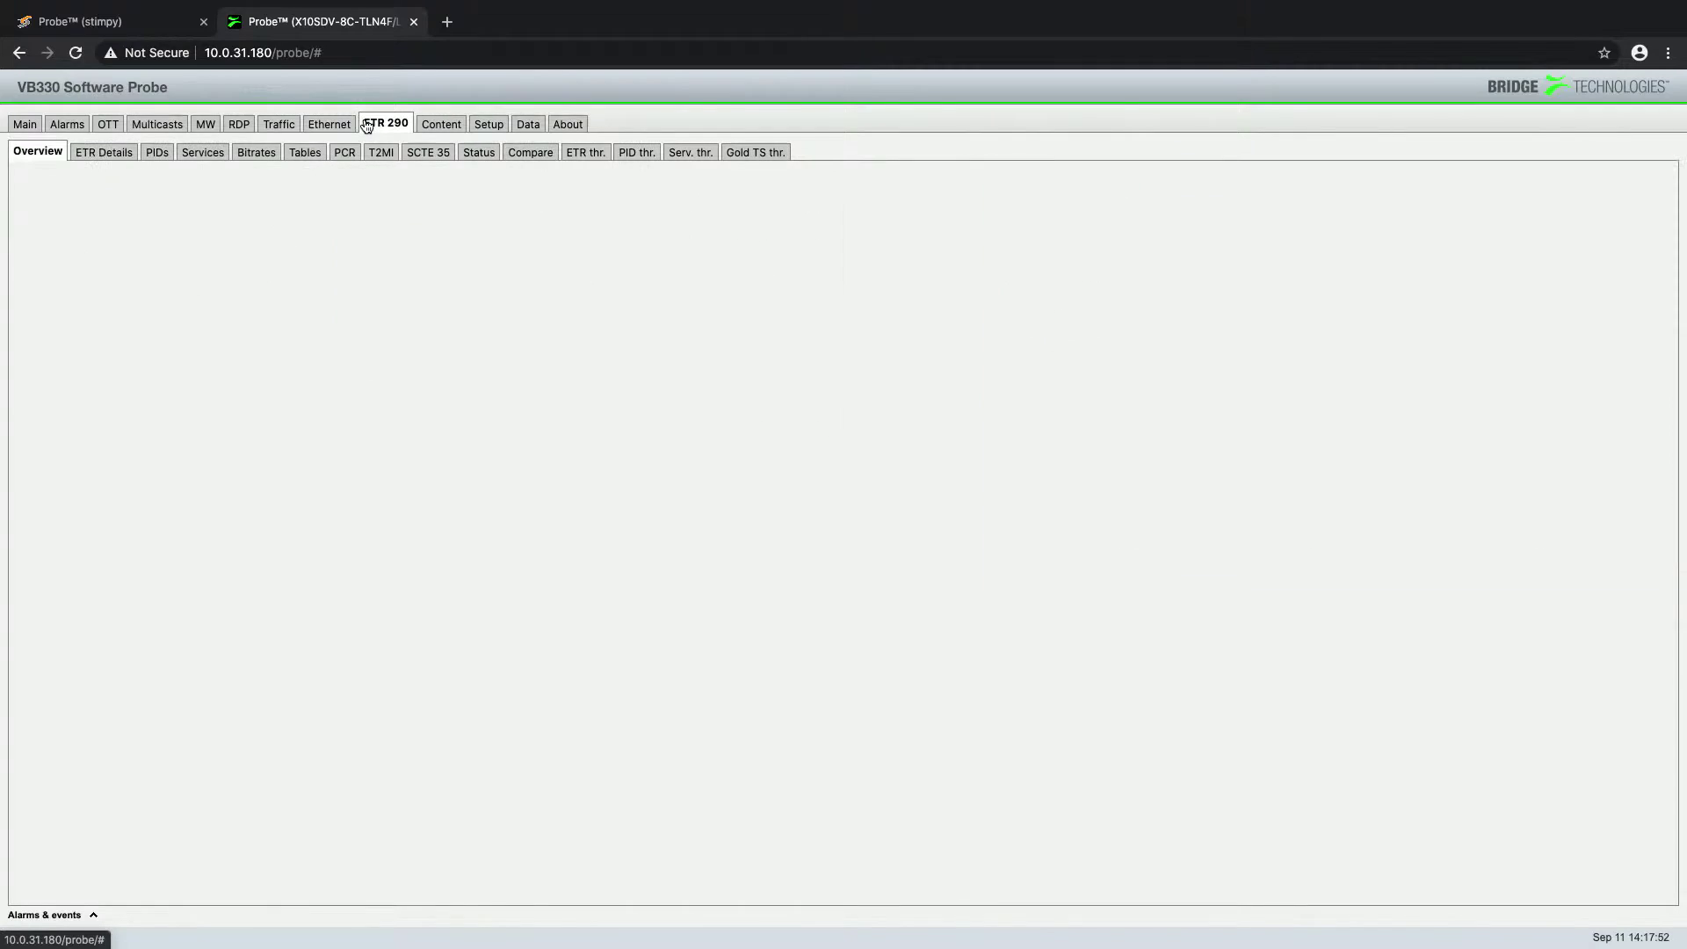
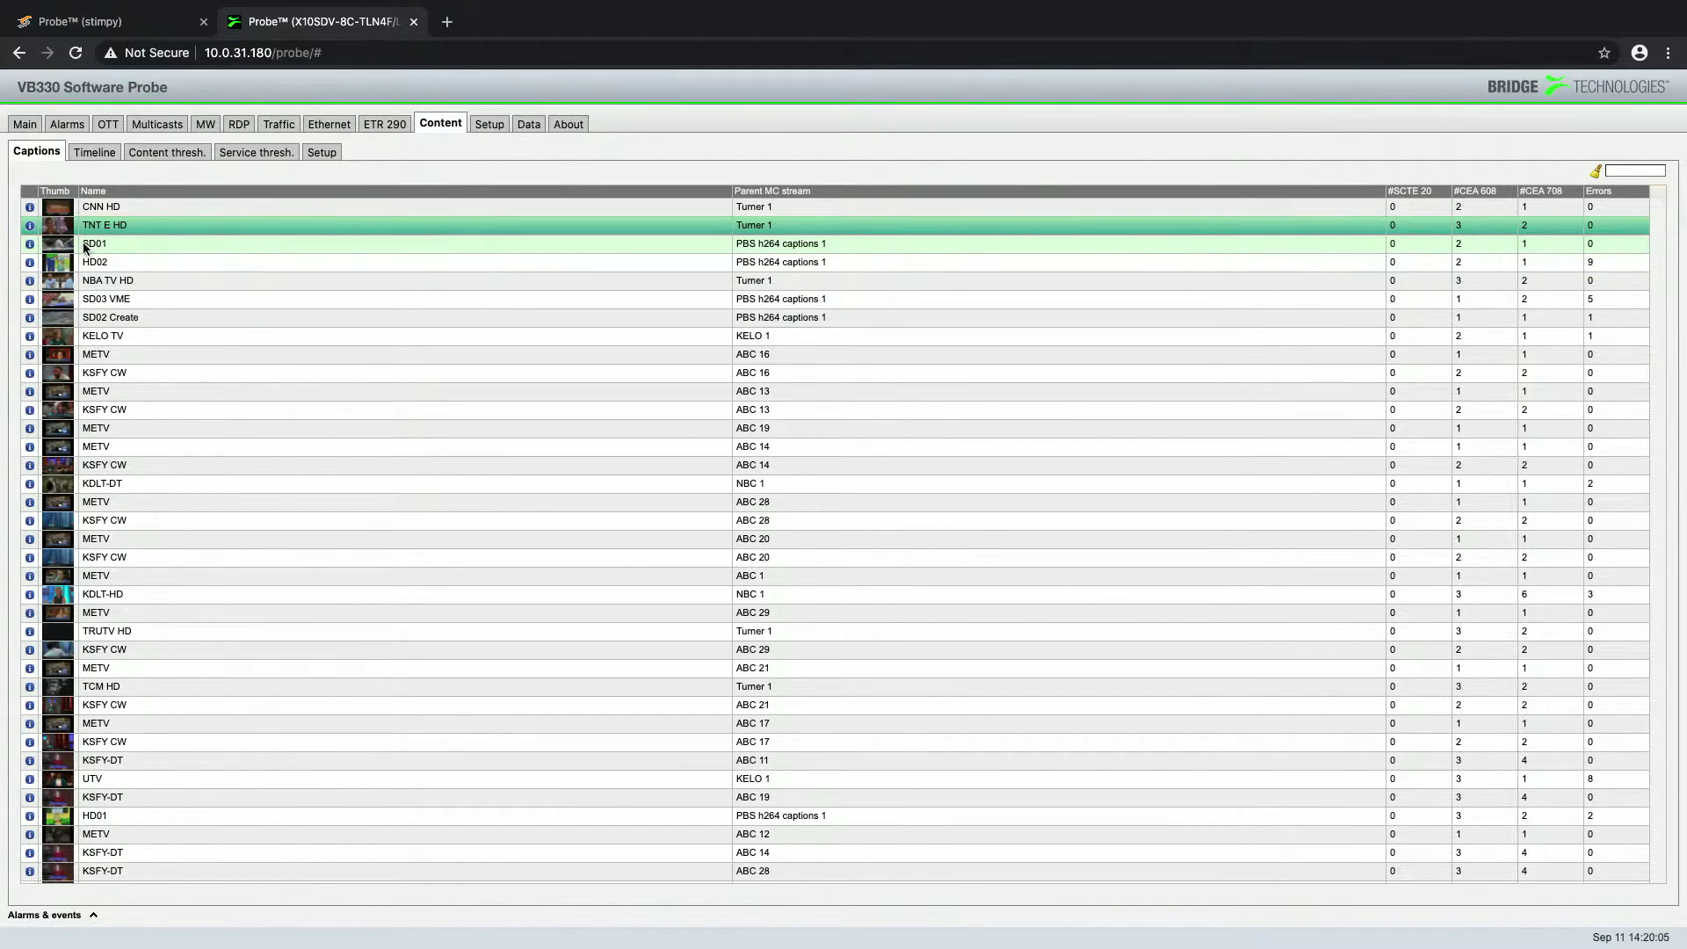
Step: View the closed caption data of the TNT E HD service on Turner 1 and close it
left_click(31, 228)
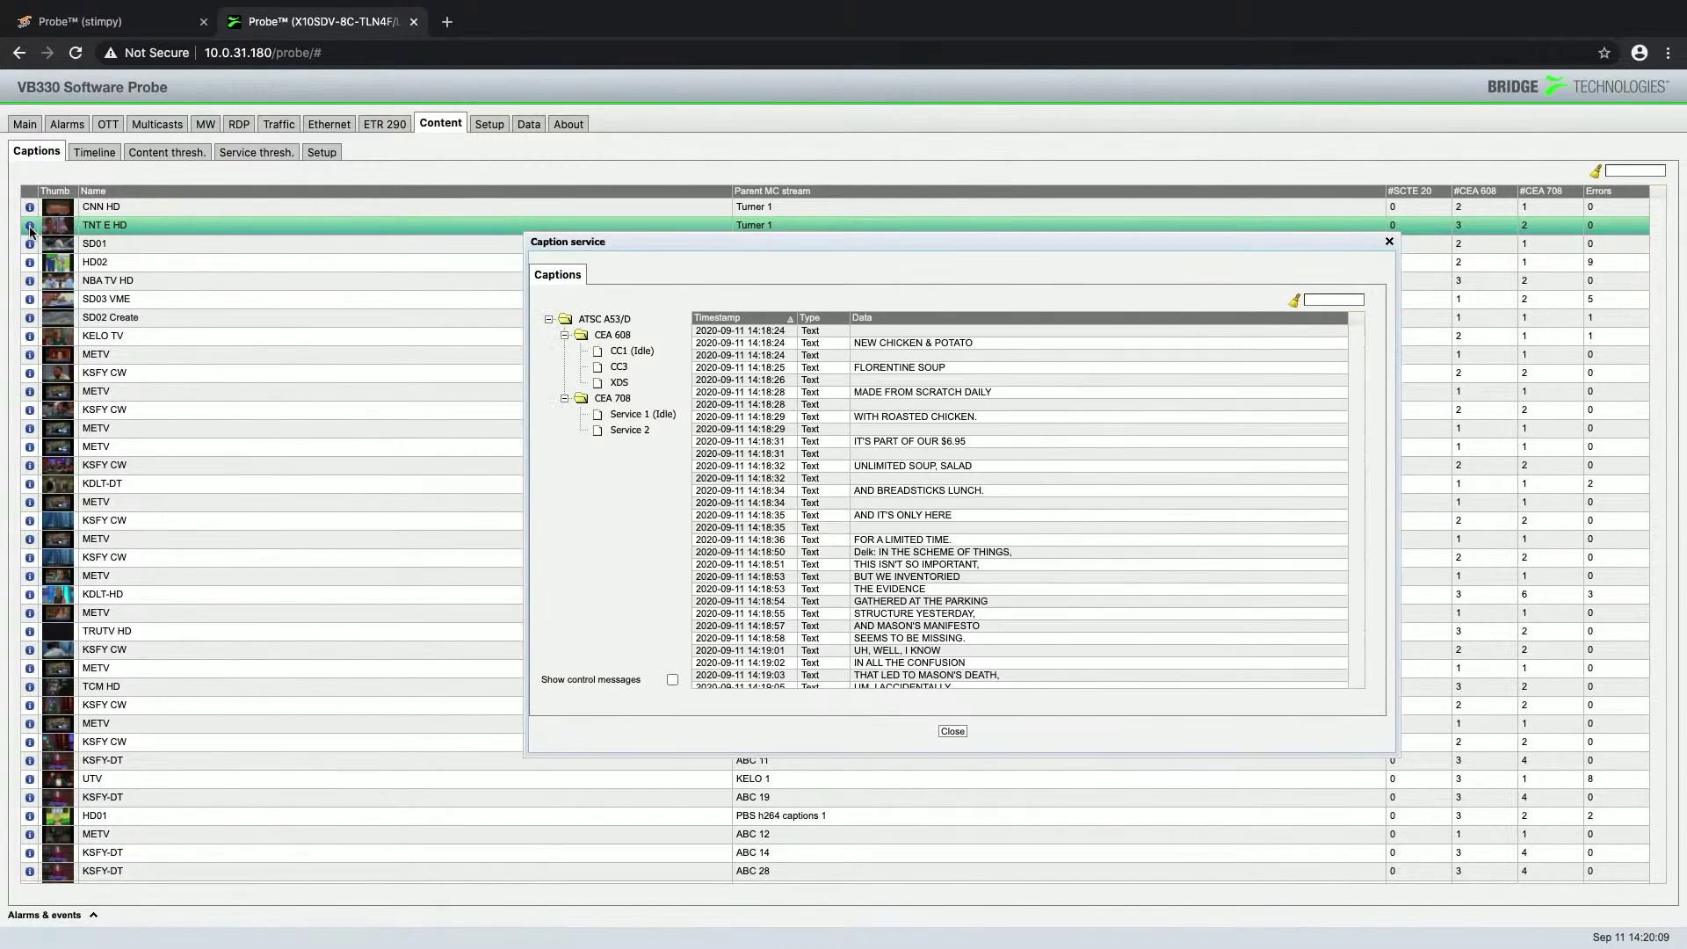
left_click(947, 730)
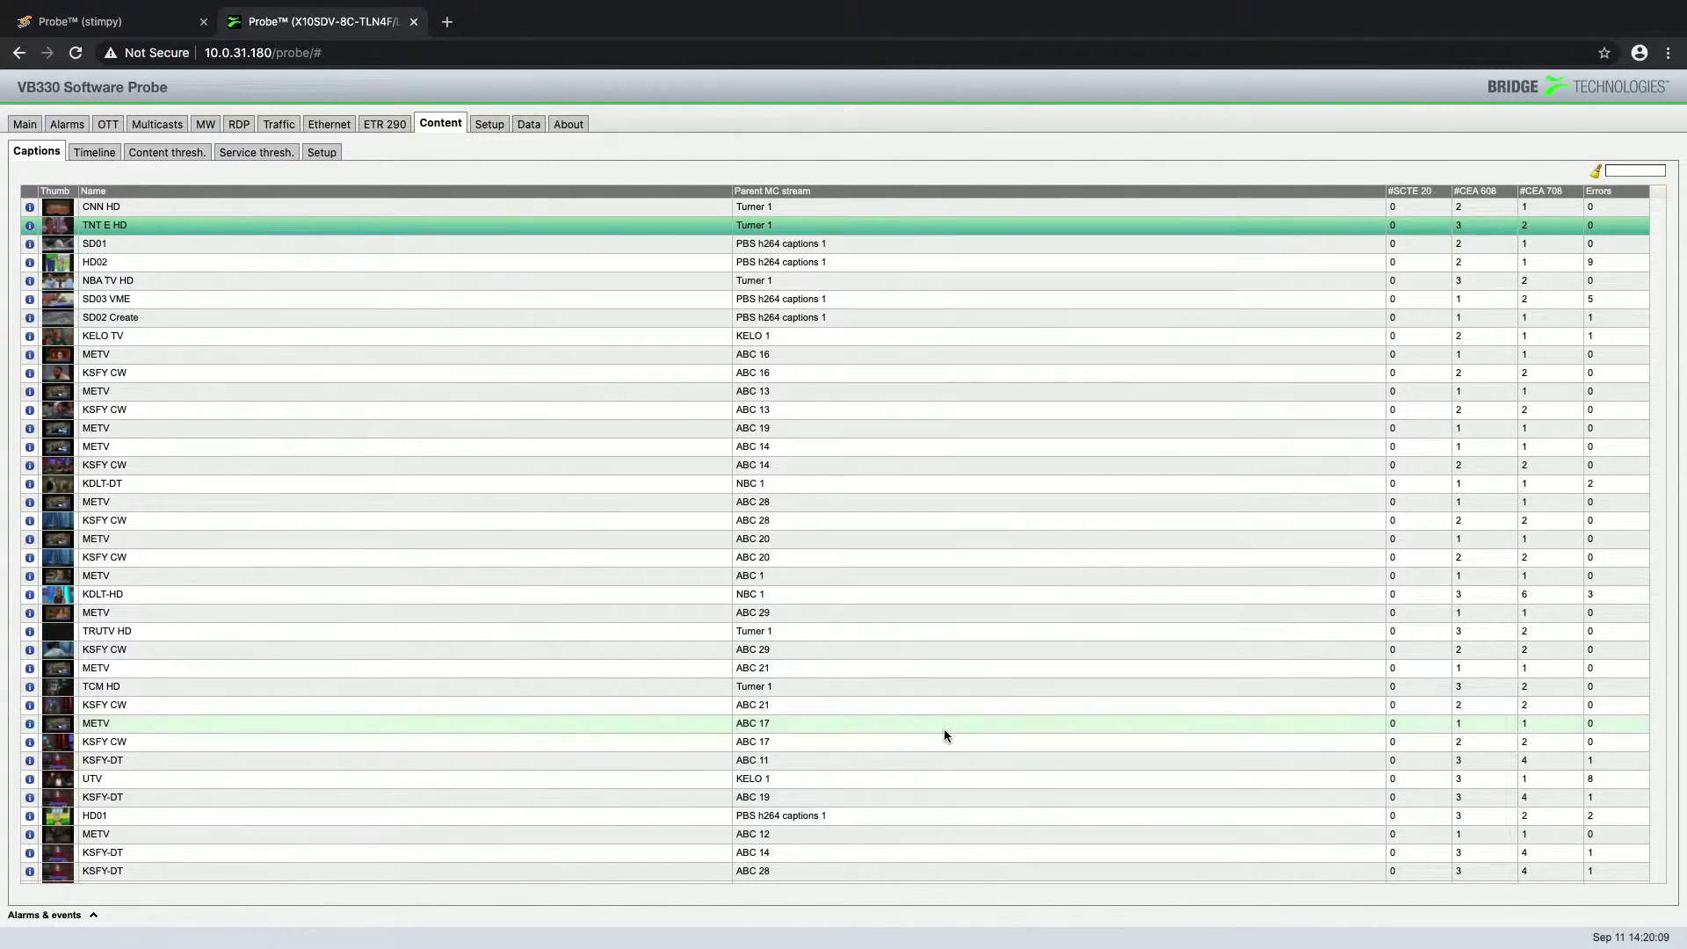
mouse_move(50, 232)
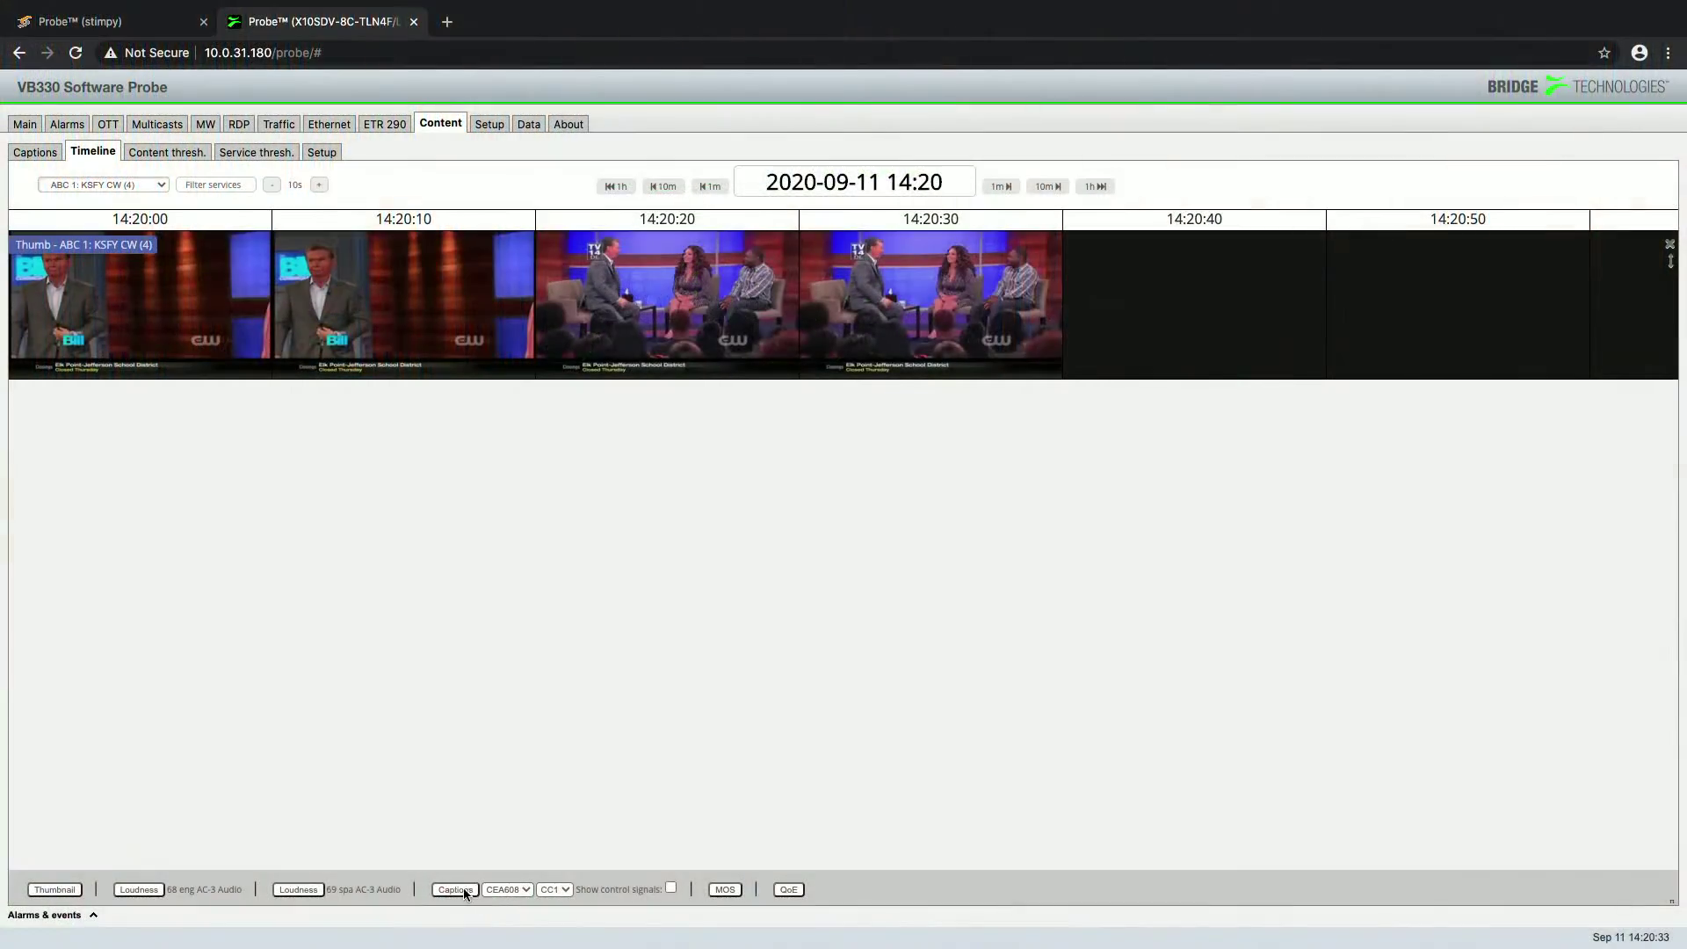
Step: Add the MOS and QoE graphs to the content timeline of ABC 1: KSFY CW
left_click(725, 890)
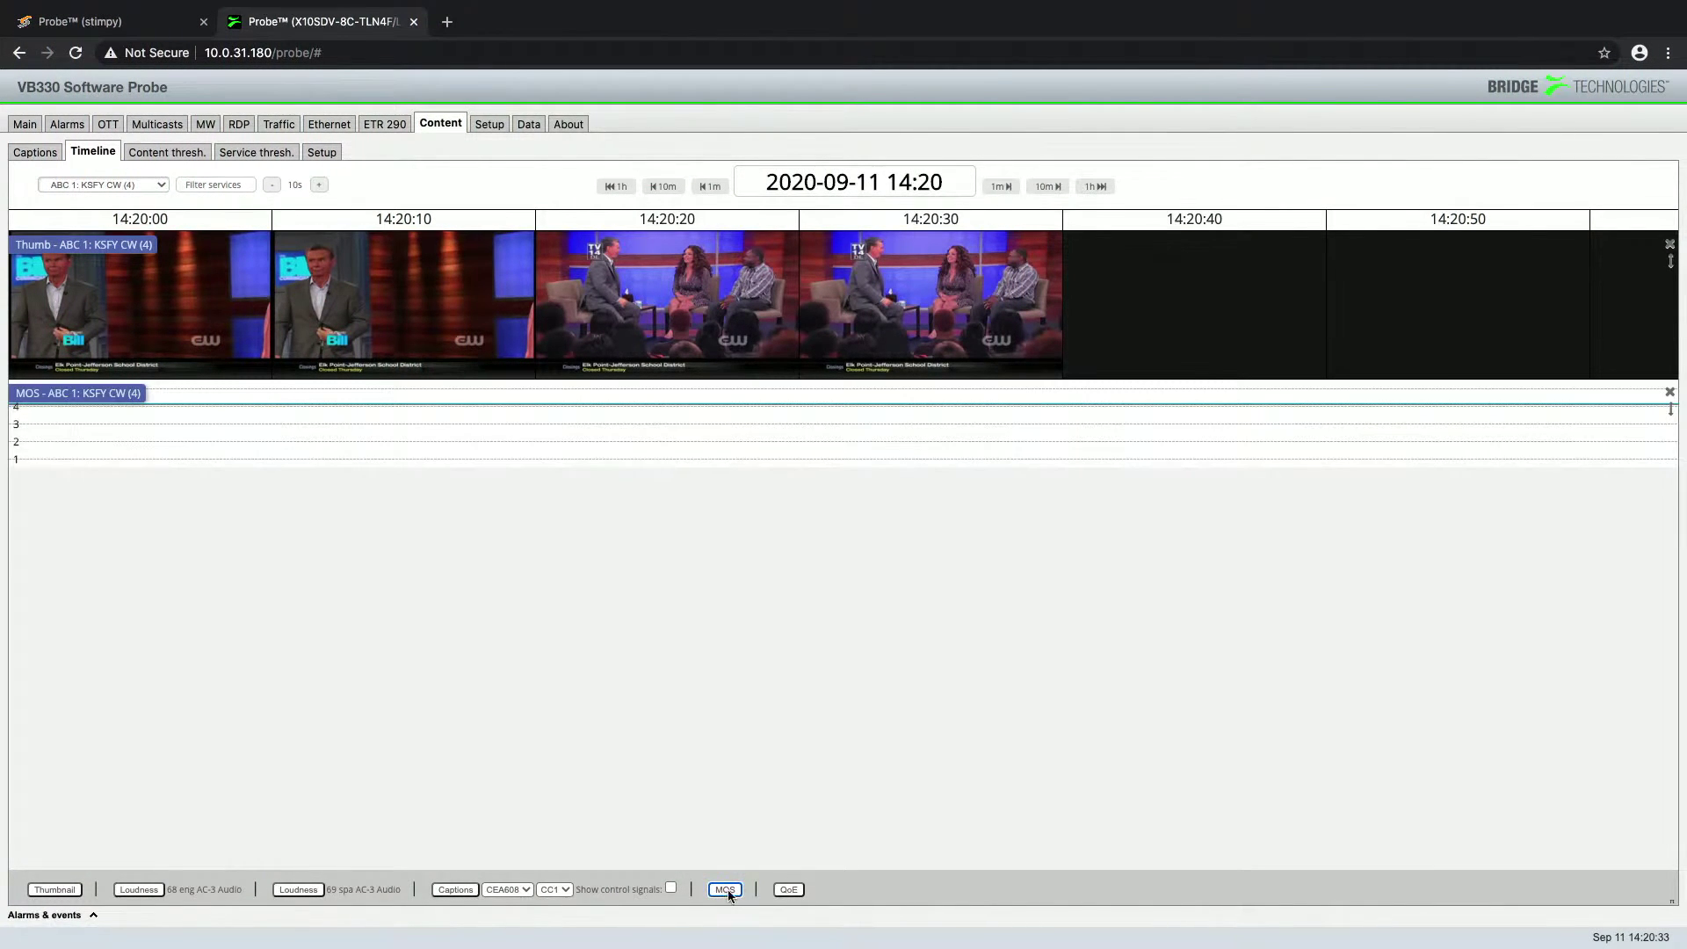
left_click(788, 889)
mouse_move(596, 678)
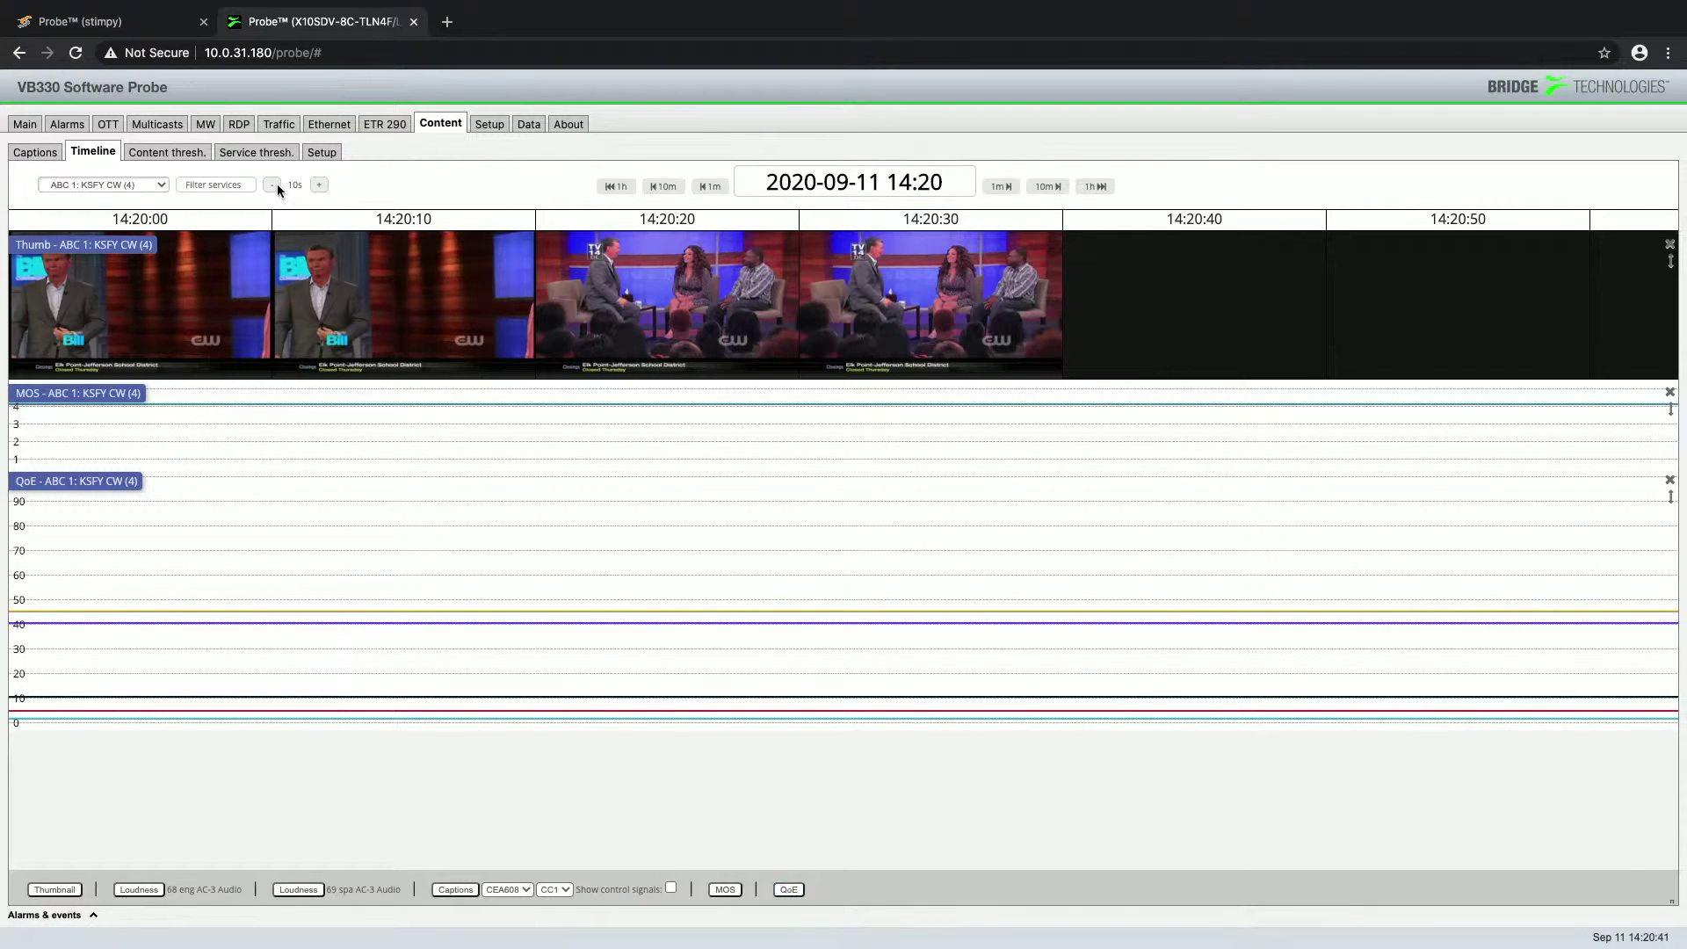
Step: Set the timeline interval to 10m and examine the thumbnail, MOS and QoE history back to about 13:00
left_click(646, 188)
scroll(510, 303, "left", 5)
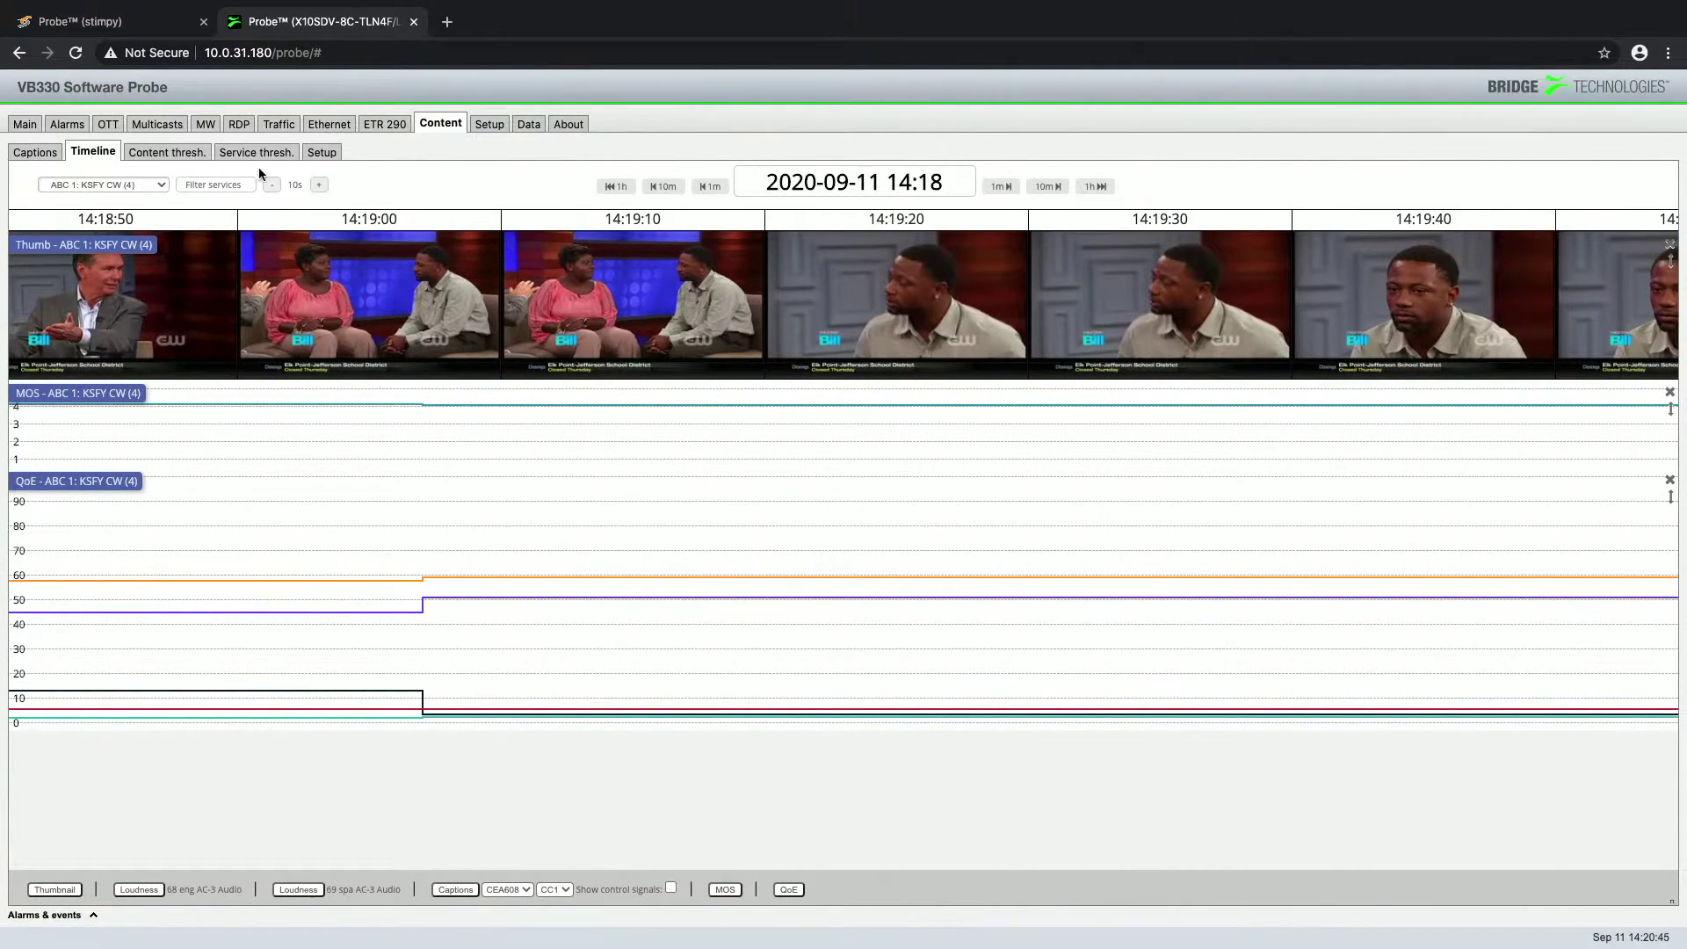
left_click(272, 184)
left_click(271, 185)
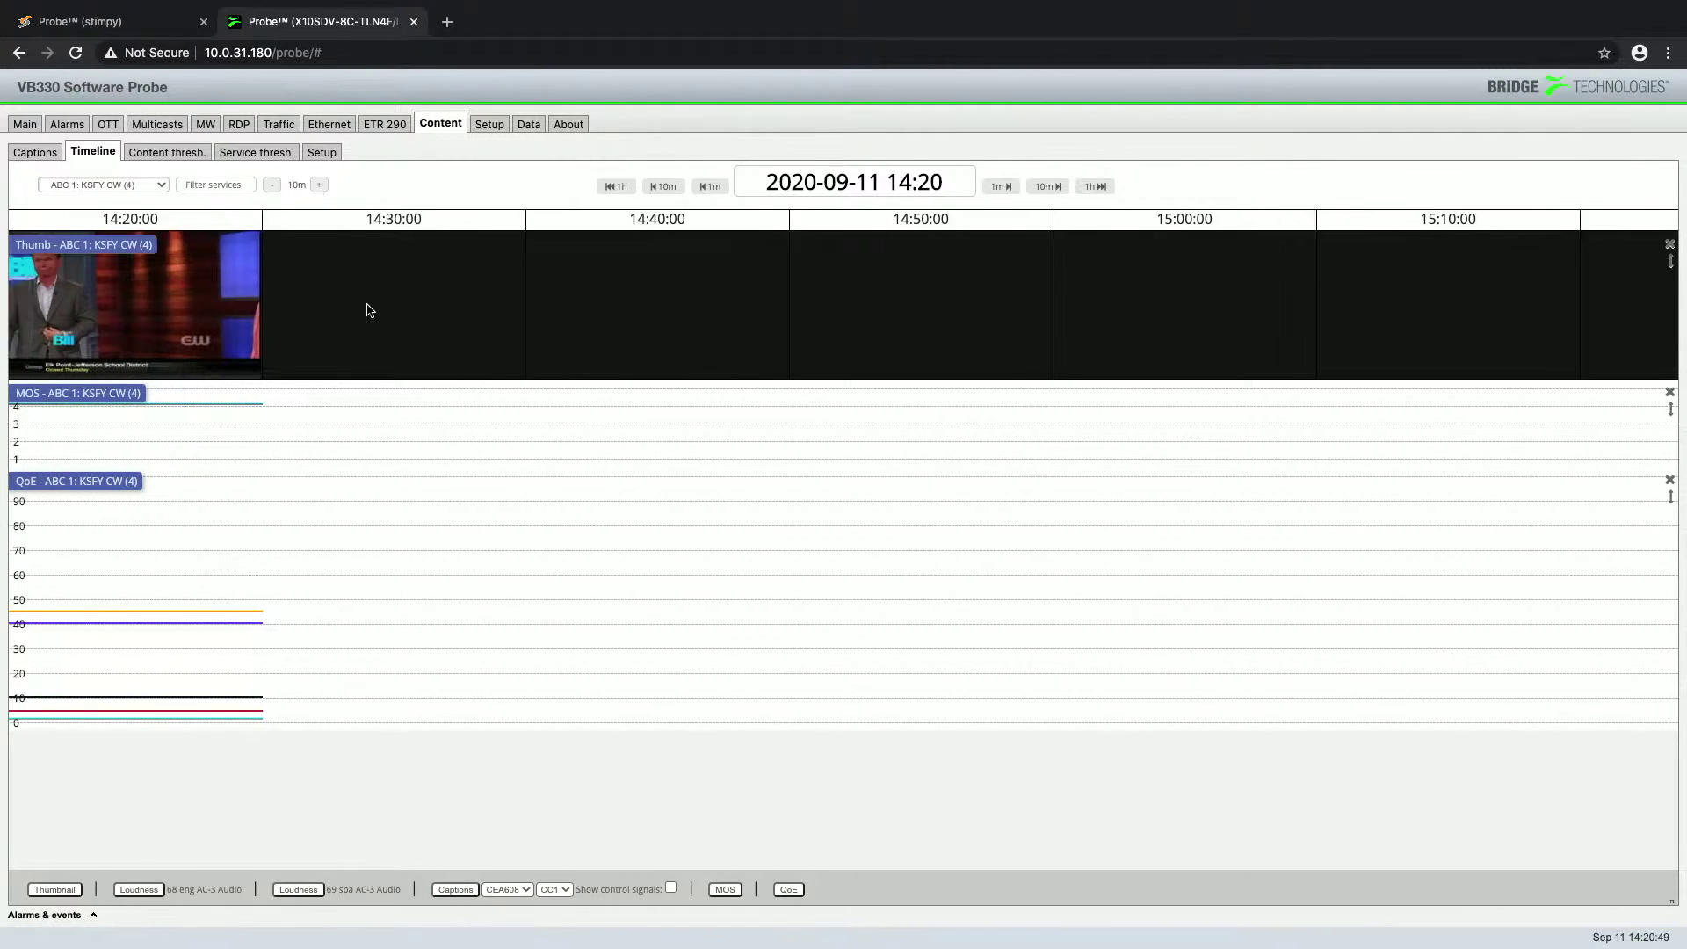
scroll(286, 271, "left", 10)
scroll(440, 341, "left", 2)
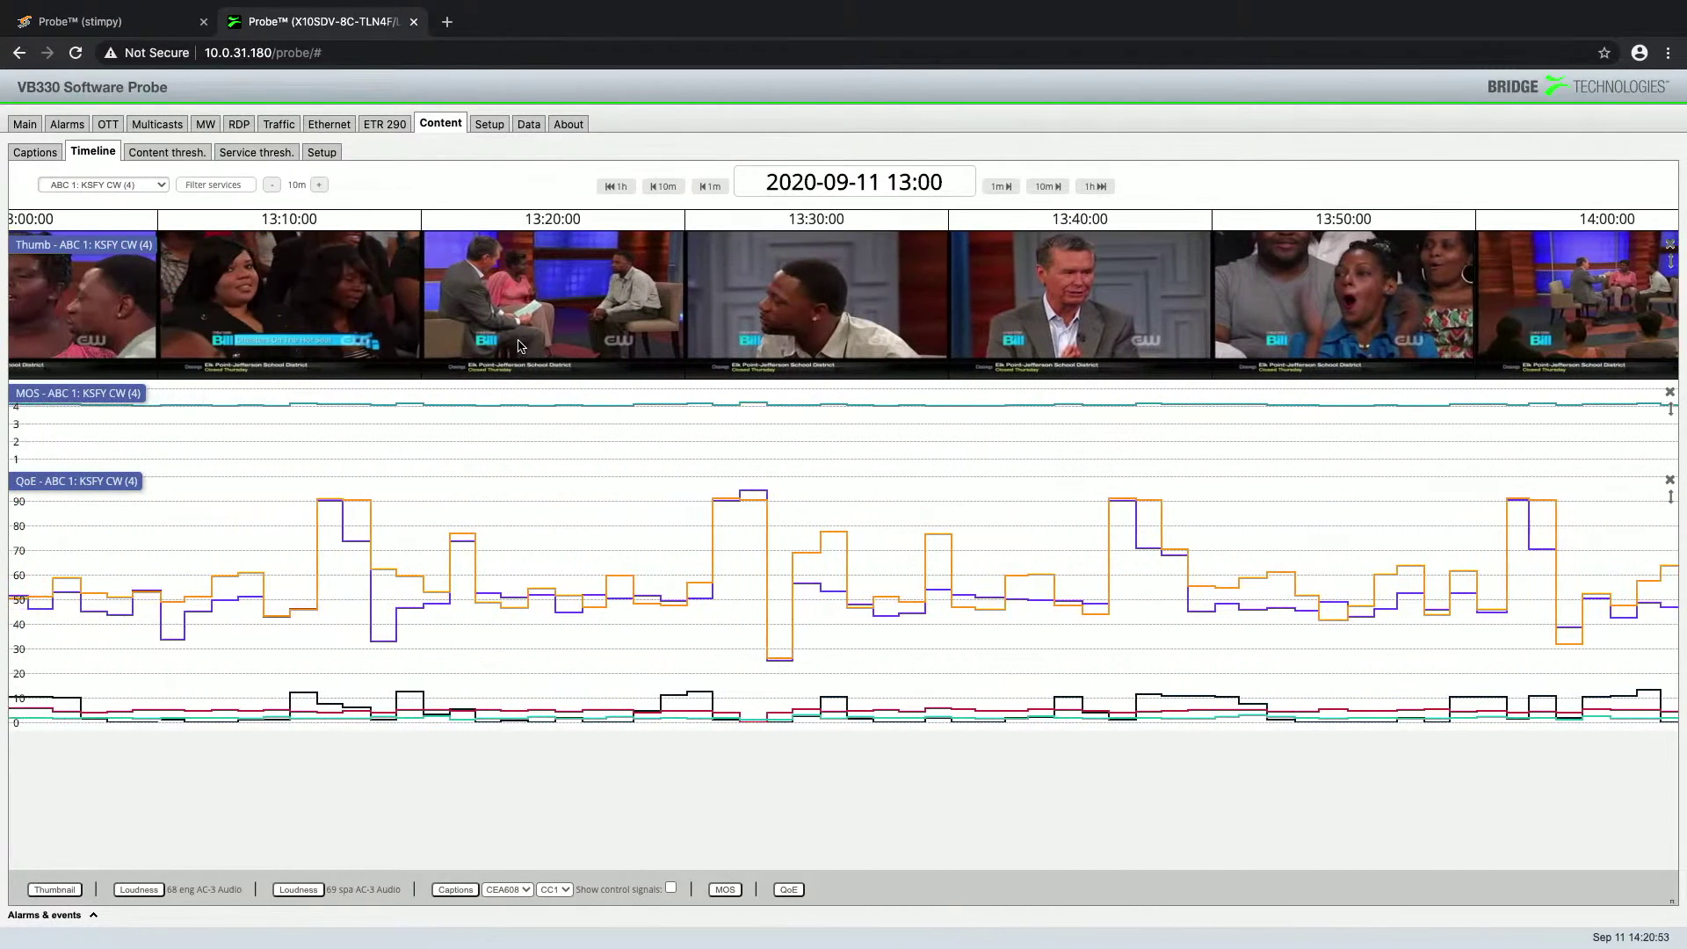
mouse_move(470, 569)
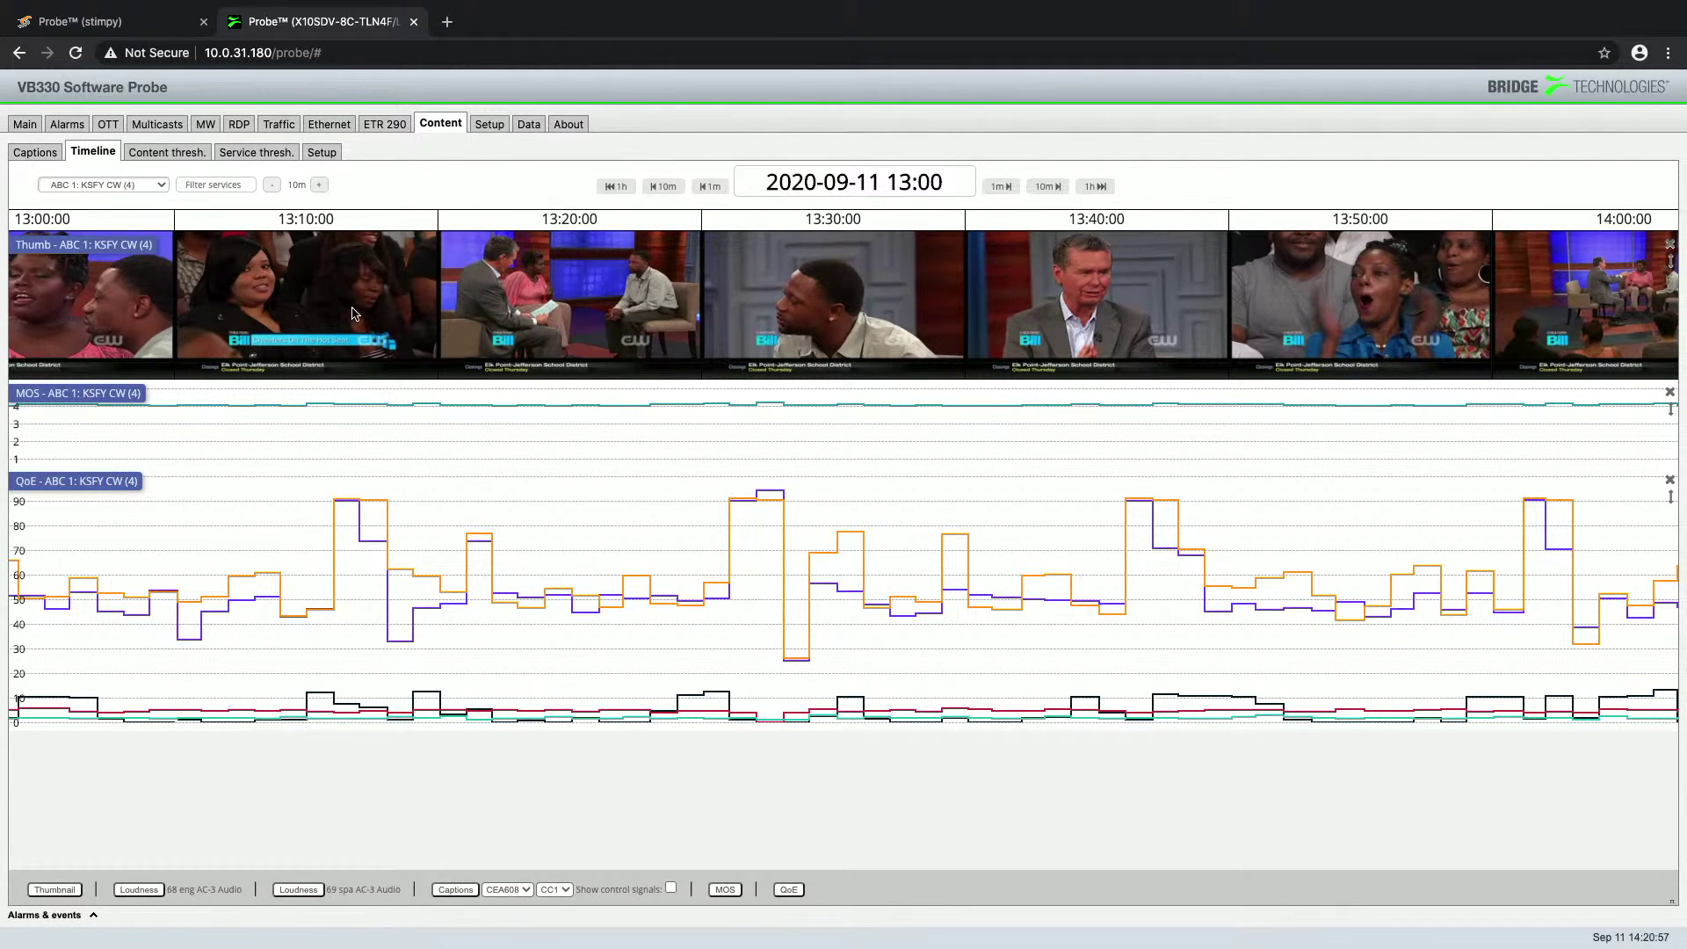
left_click_drag(356, 313, 297, 309)
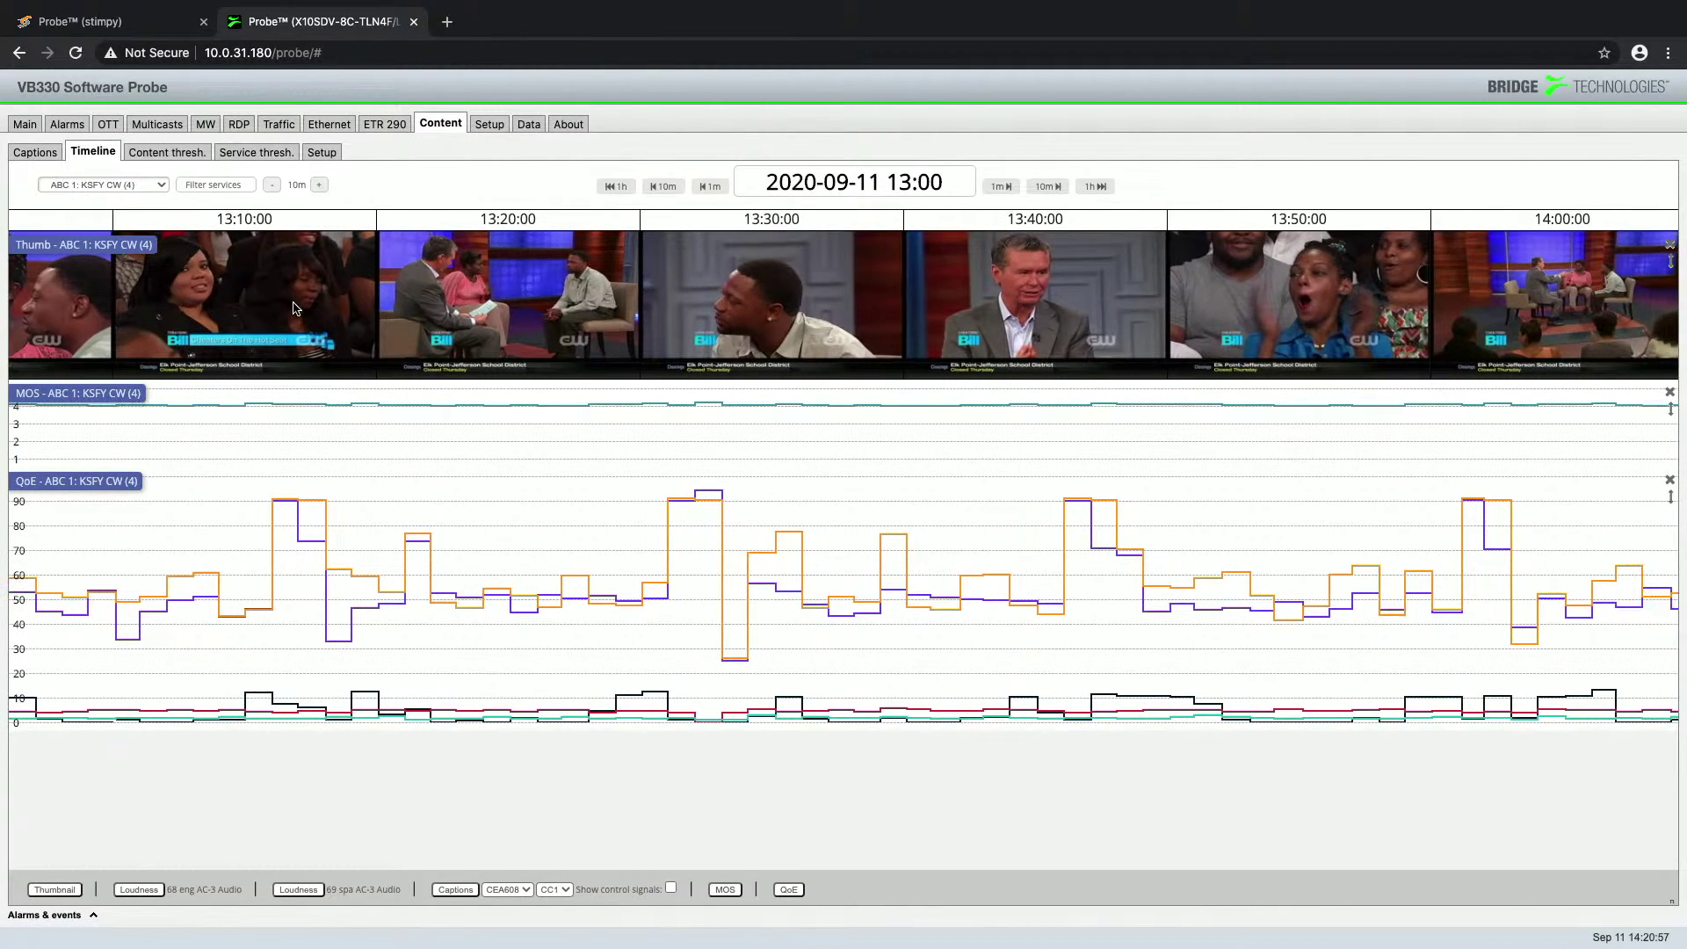
Step: Open the content timeline's storage and duration settings and check the duration choices for thumbnails
left_click(319, 153)
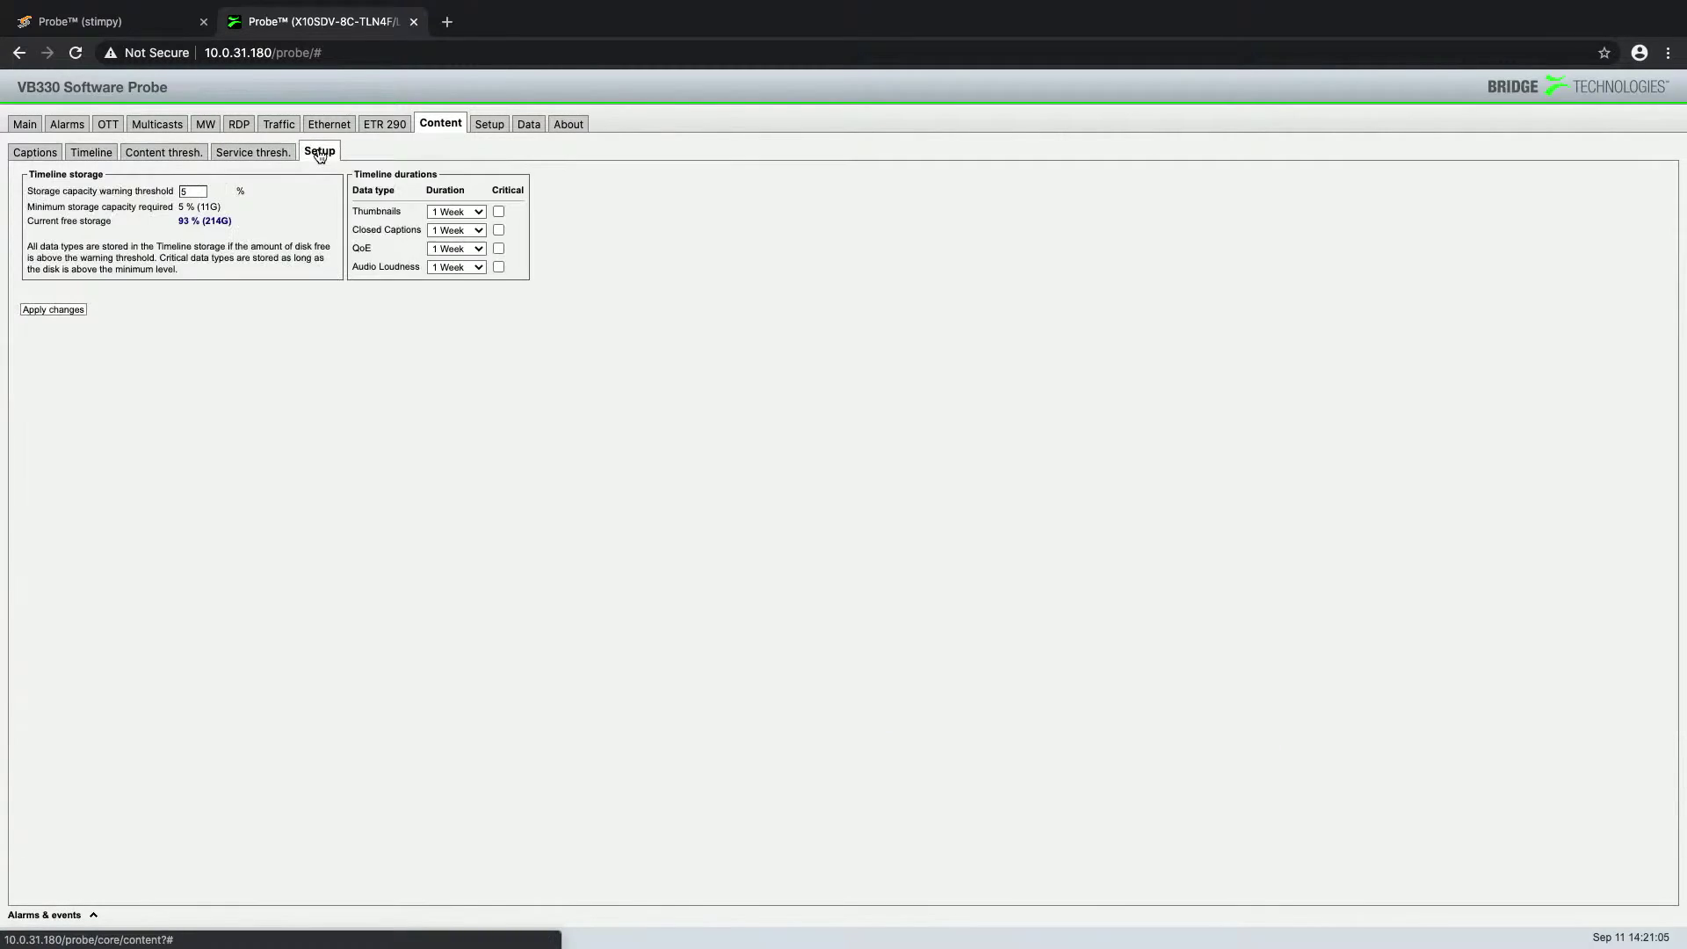
left_click(476, 211)
left_click(474, 192)
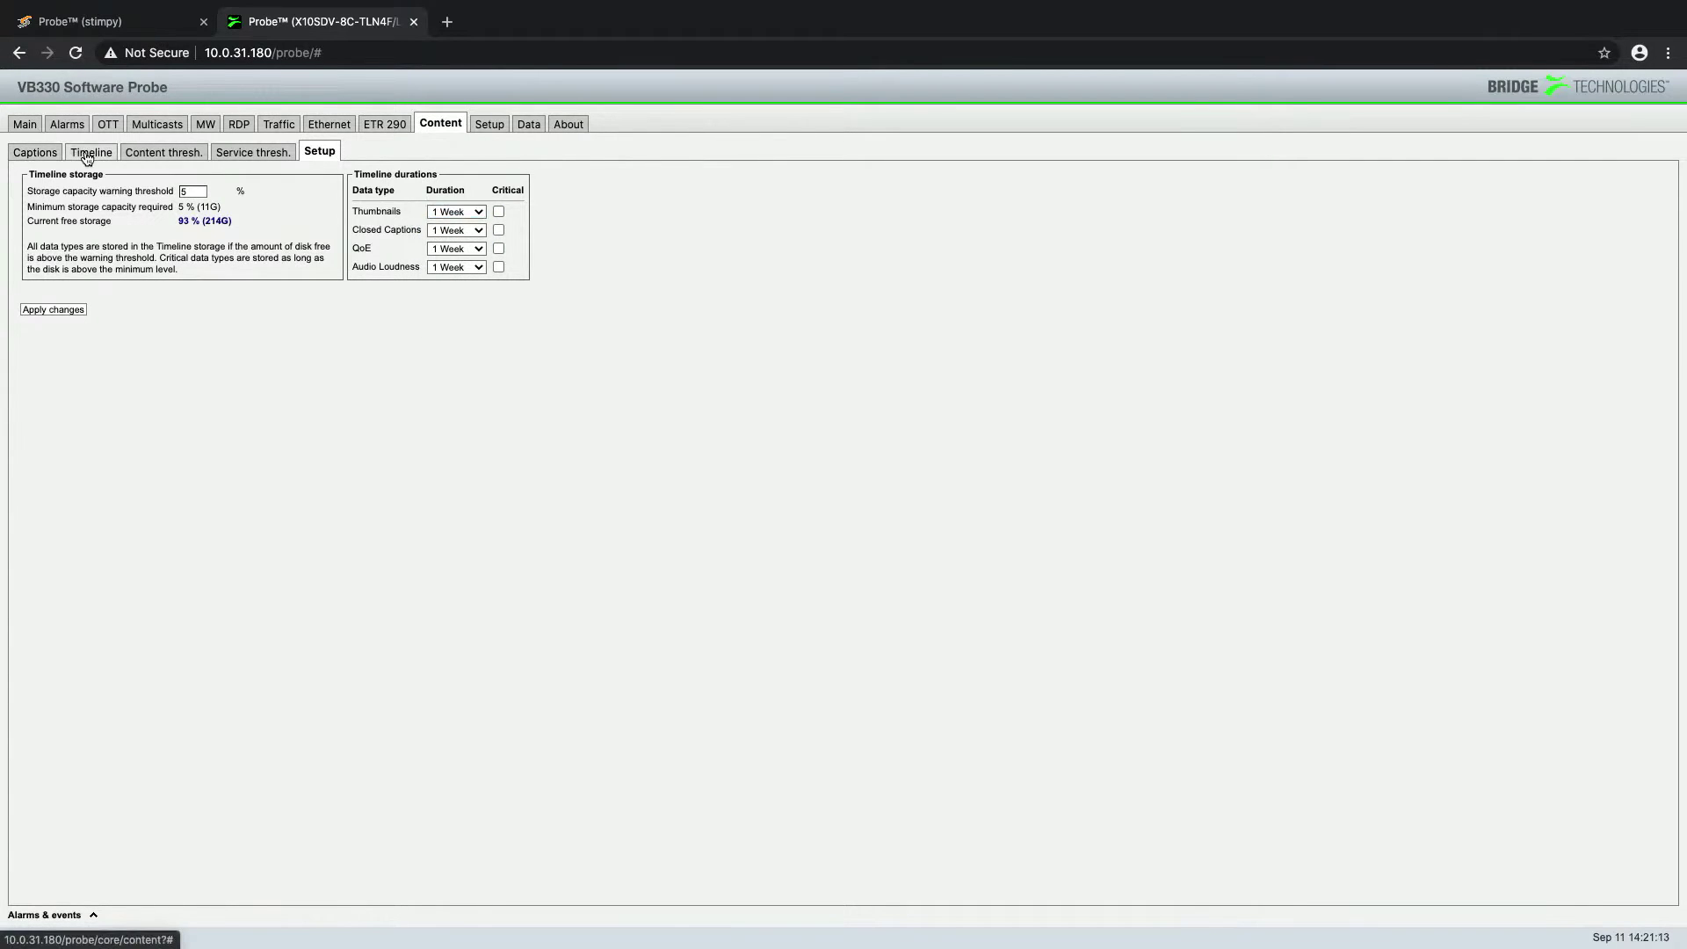
Step: Show ABC 1: KSFY CW (4) in the content timeline and browse its thumbnail history back to about 14:19
left_click(88, 157)
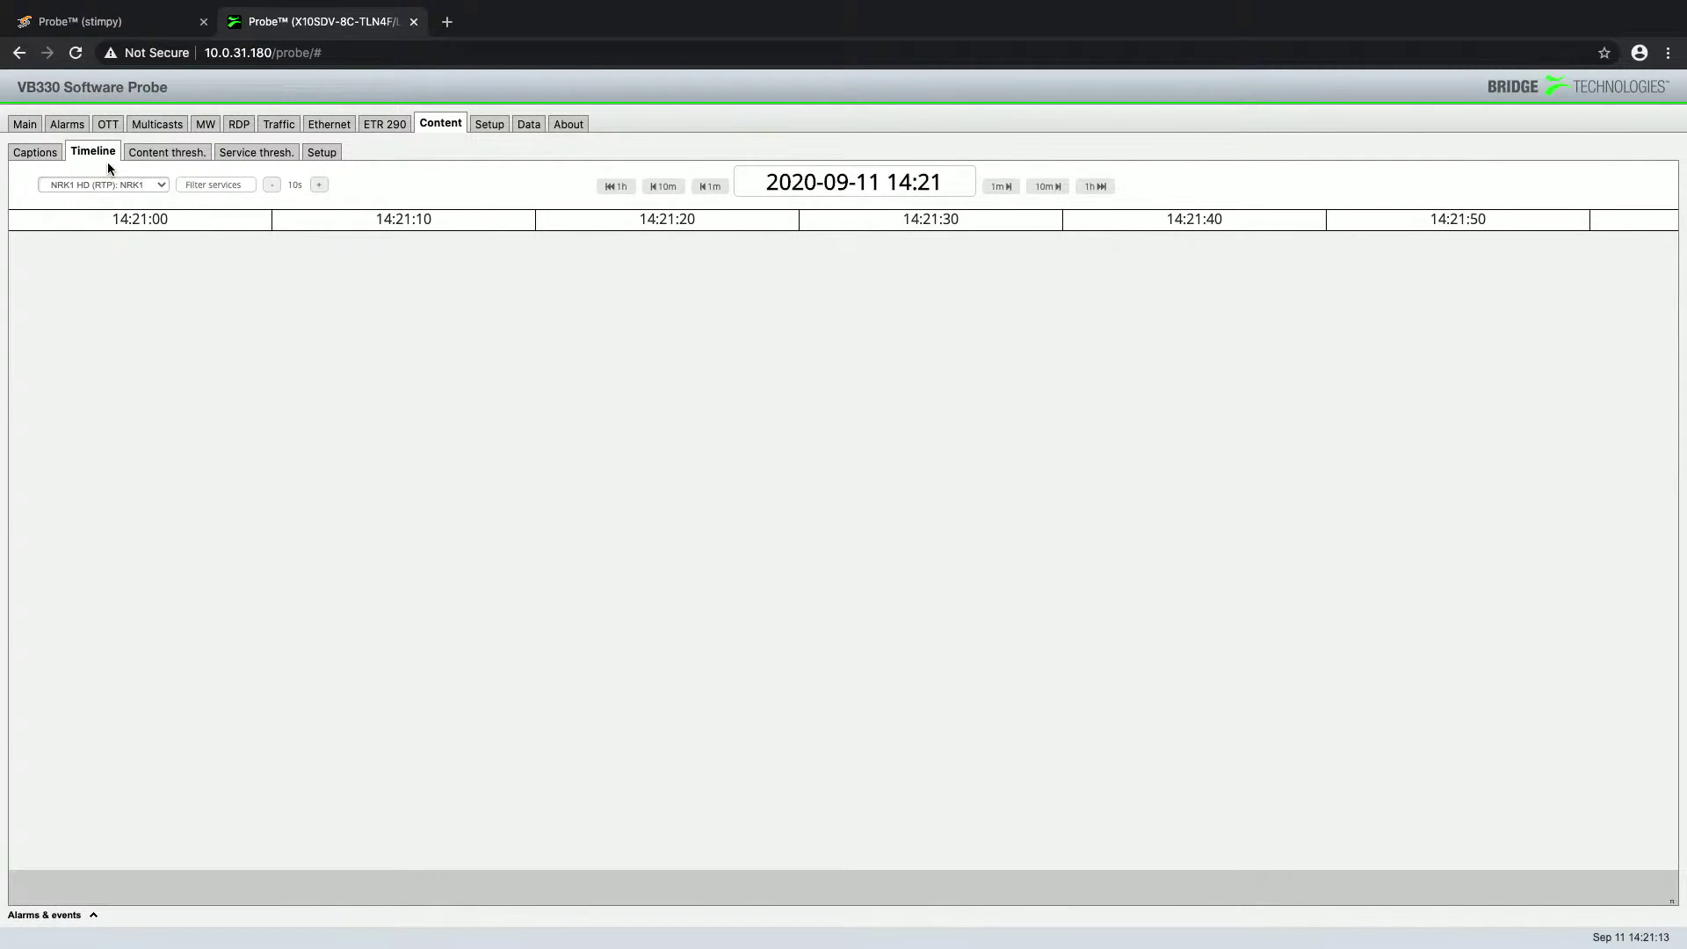
left_click(97, 181)
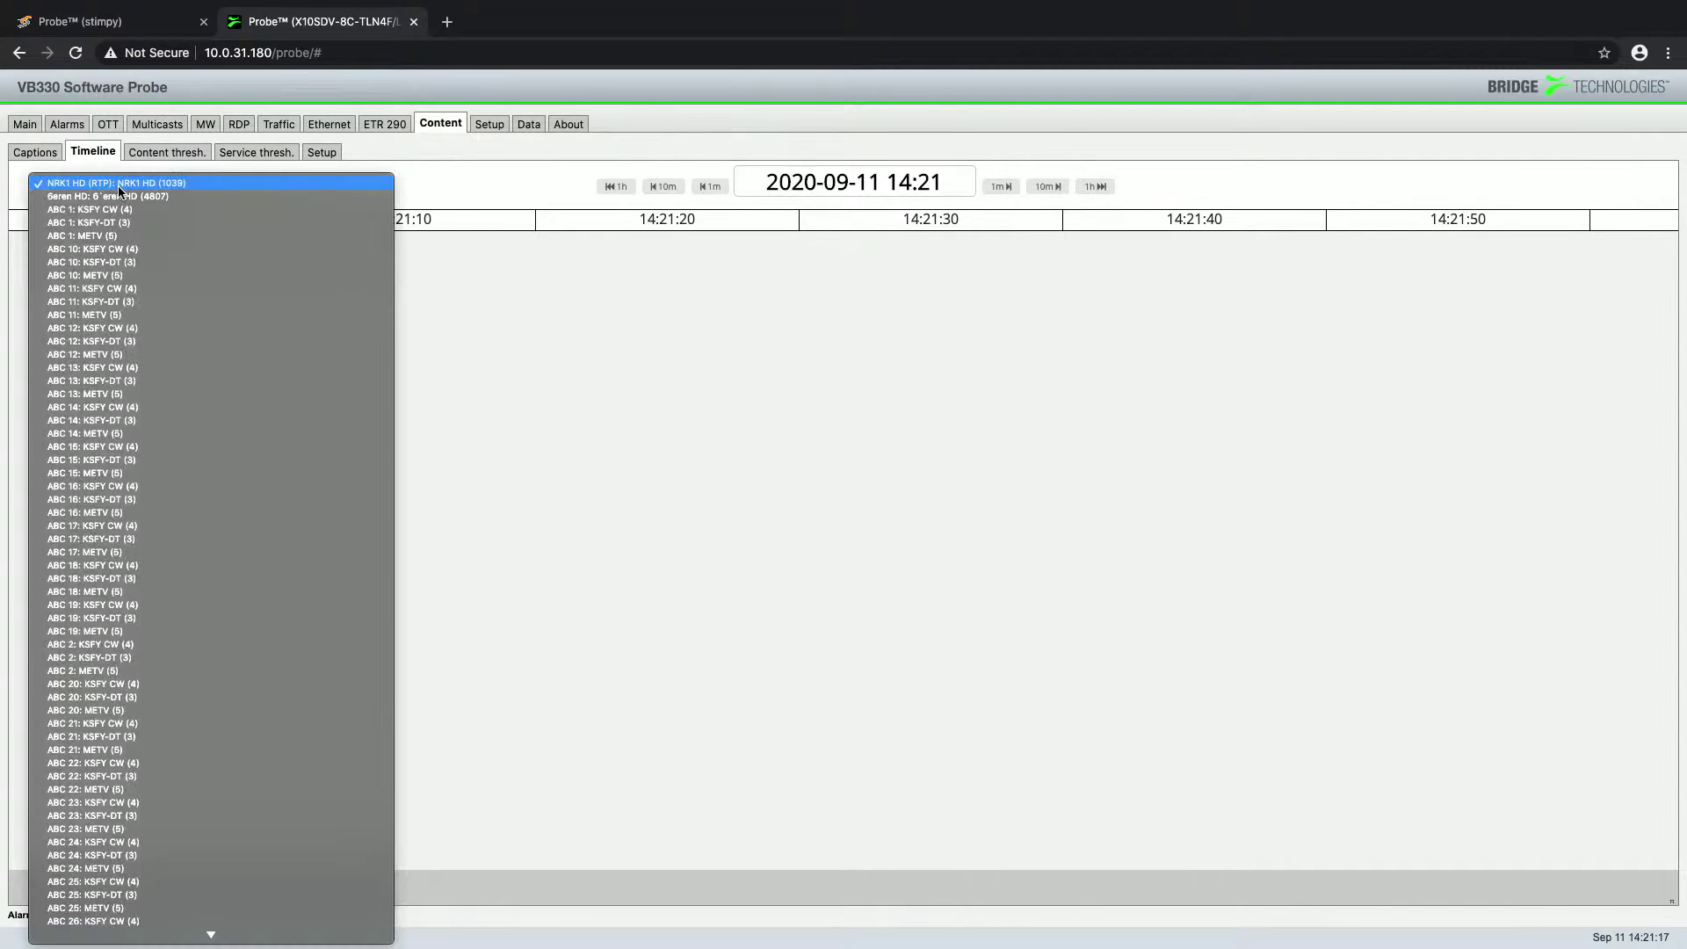
left_click(111, 207)
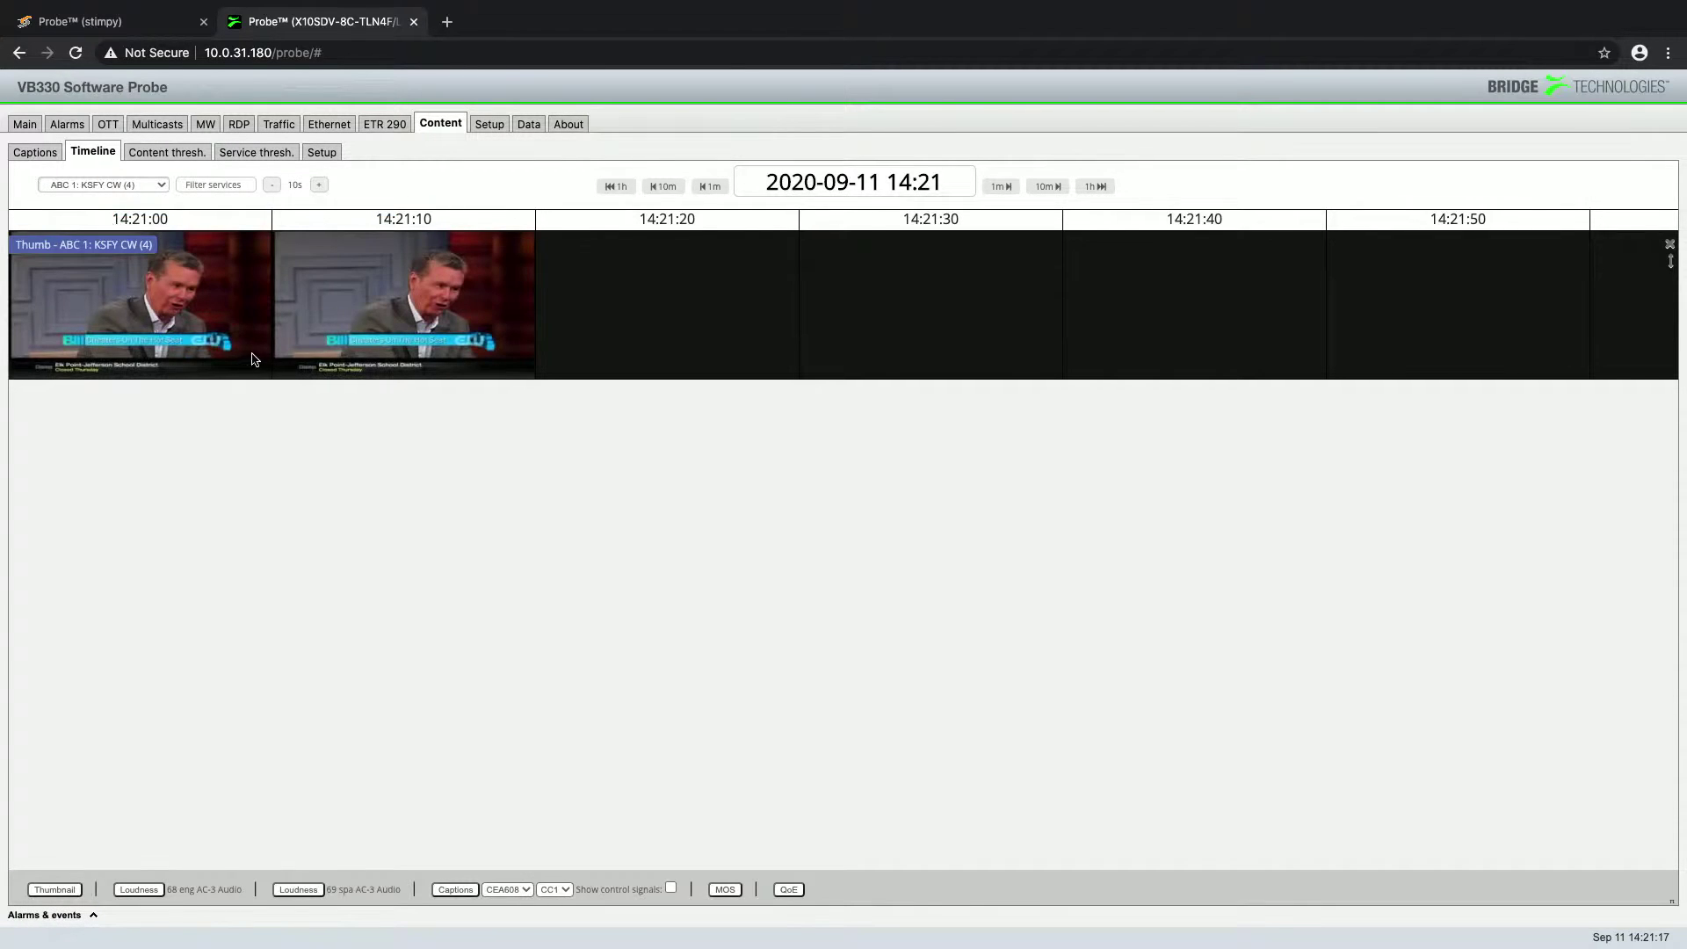
scroll(354, 310, "left", 15)
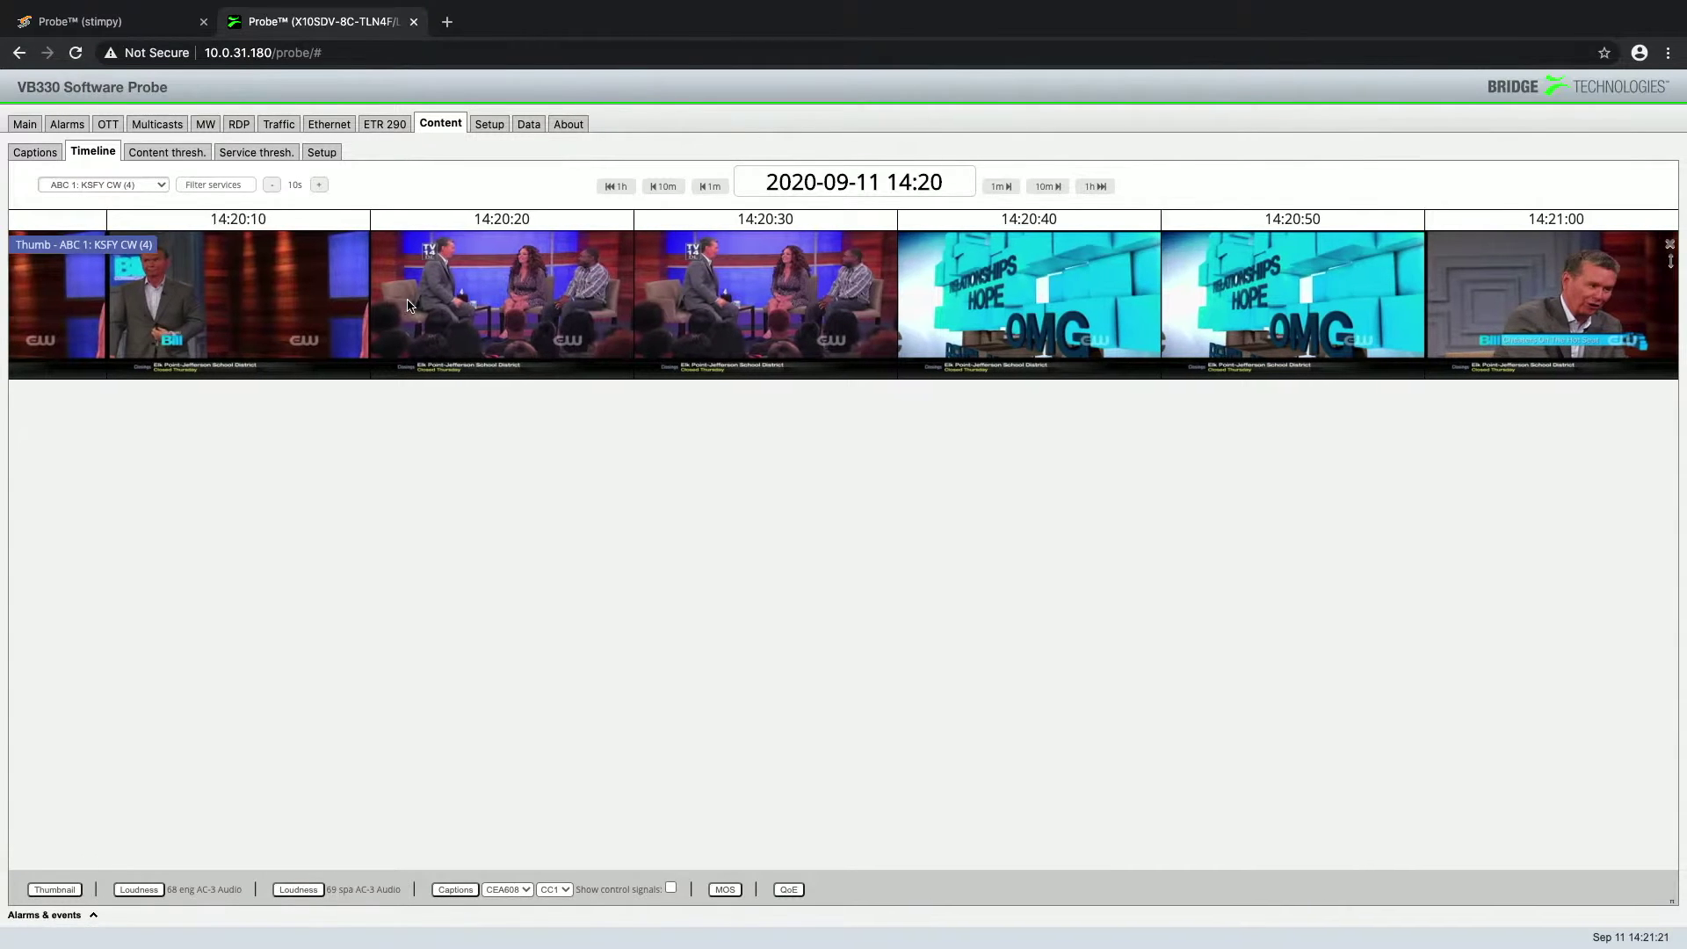
scroll(420, 305, "left", 3)
scroll(253, 287, "left", 5)
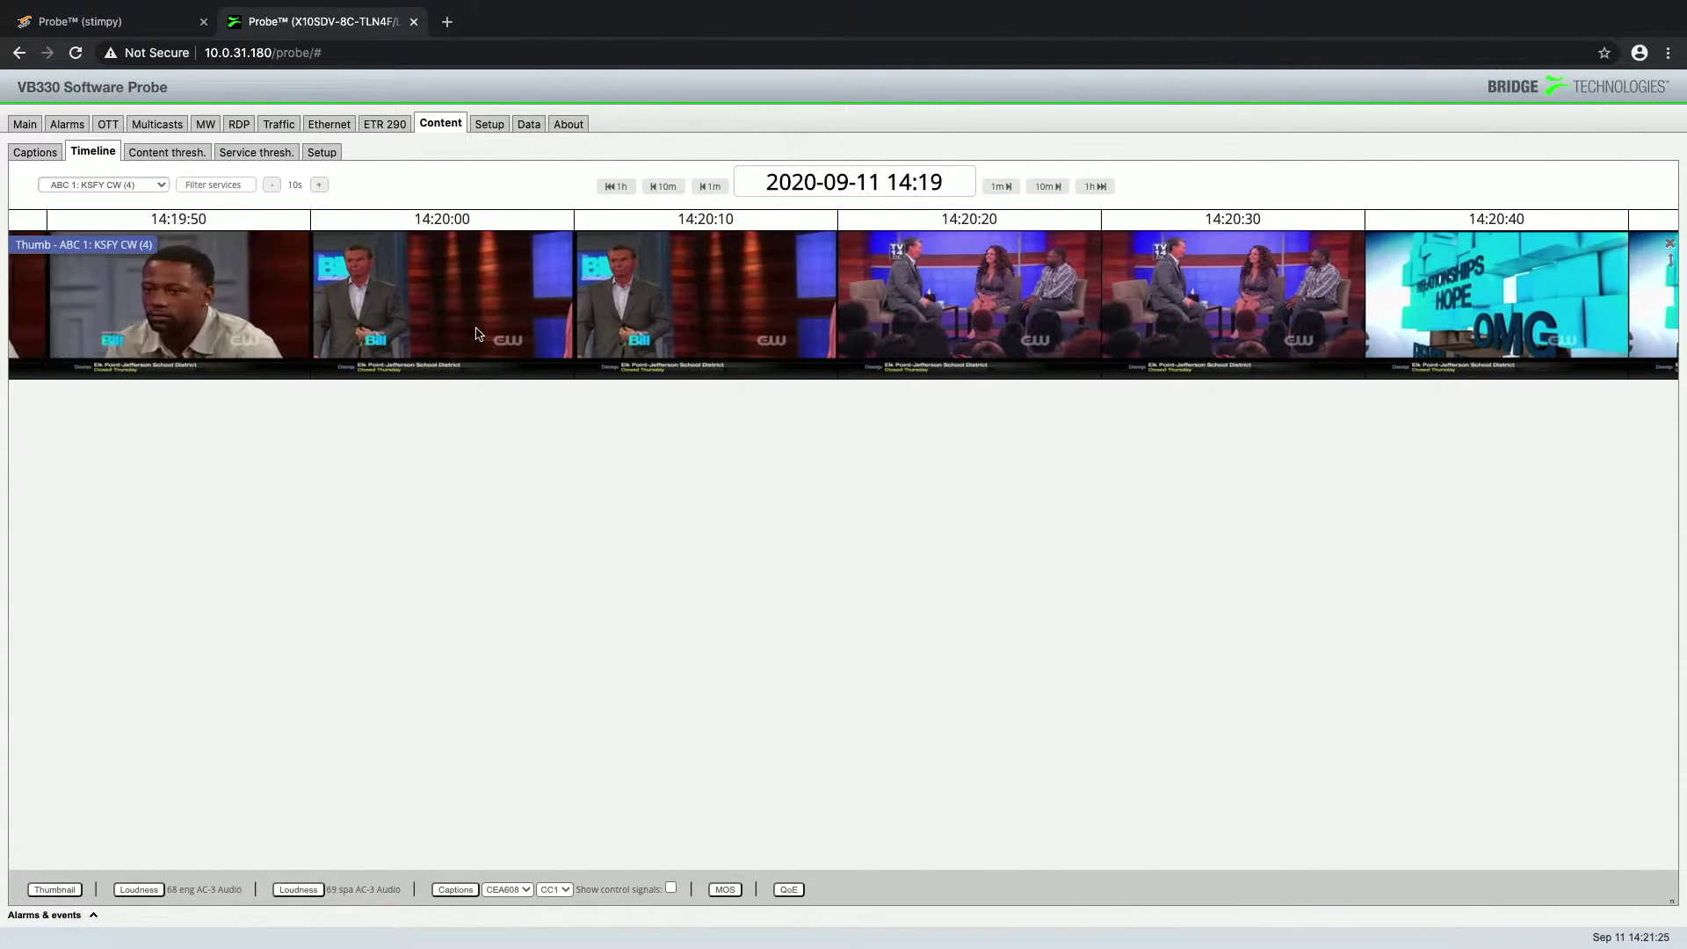
scroll(373, 314, "left", 2)
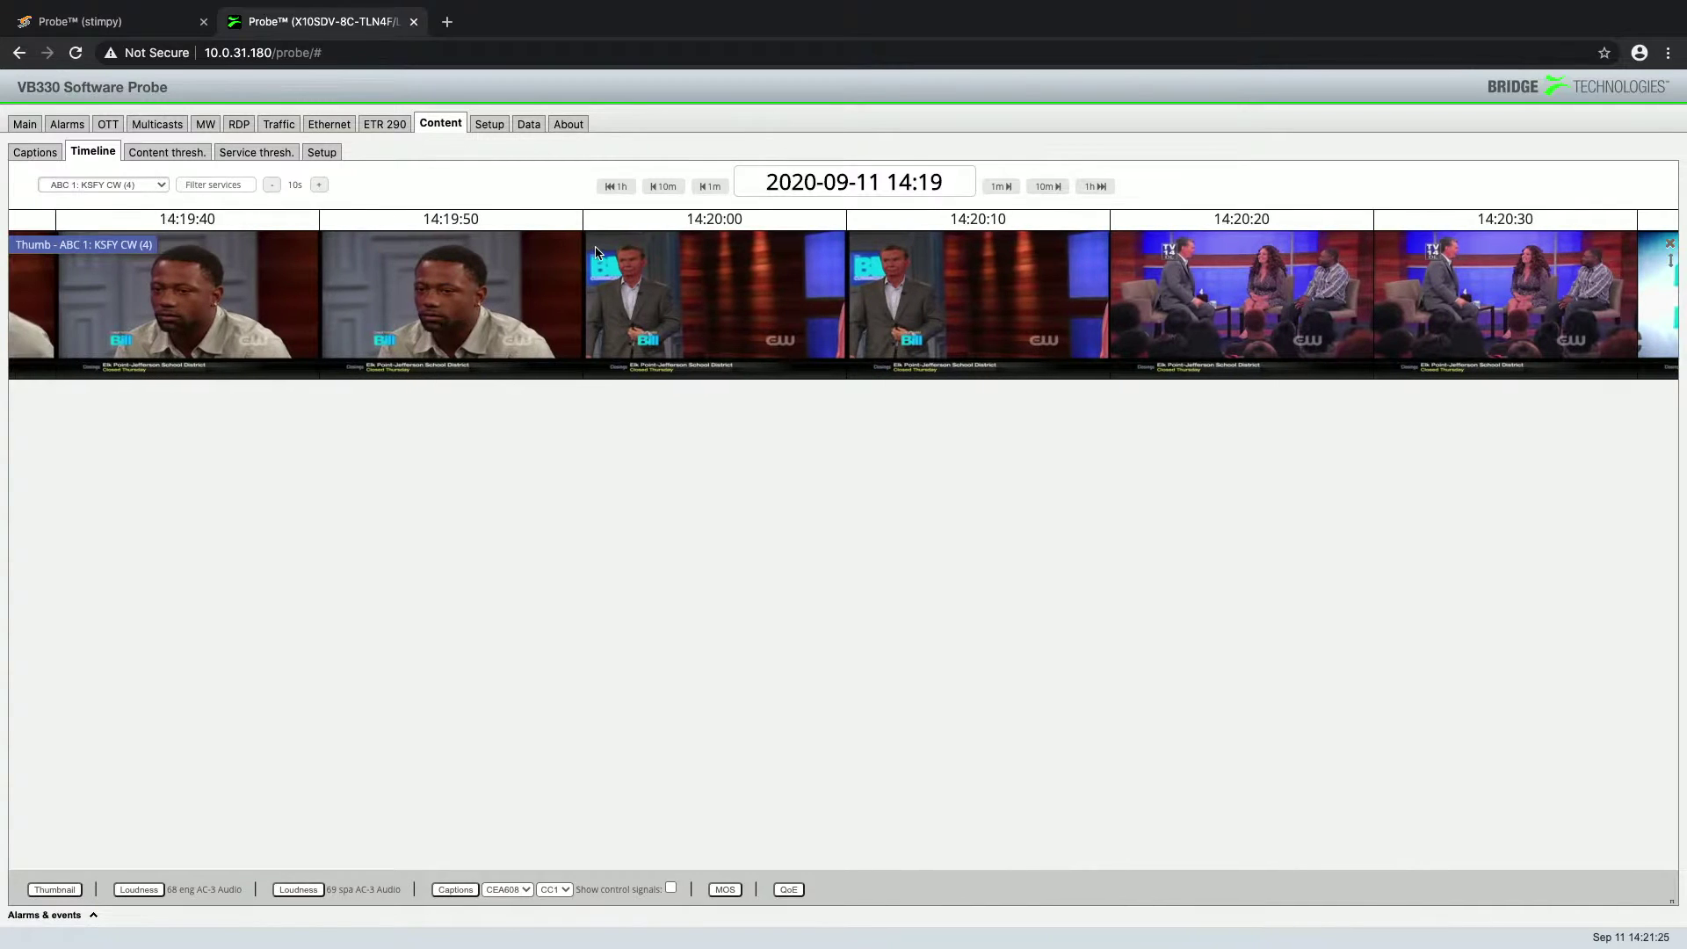
left_click(821, 186)
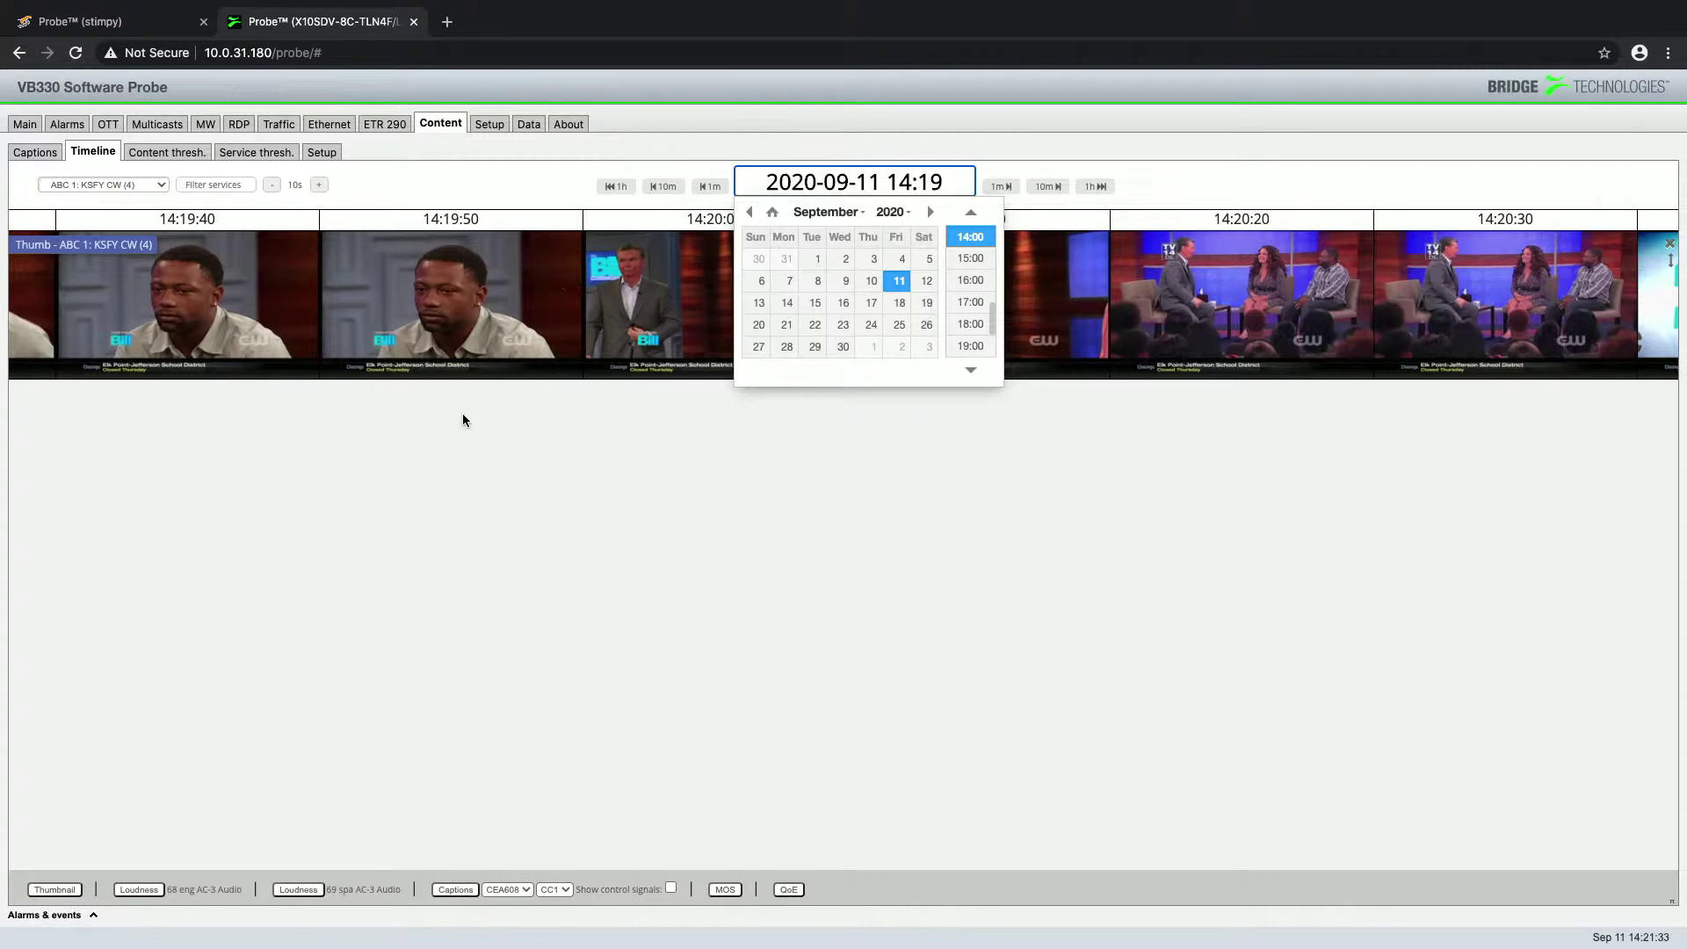
key("Escape")
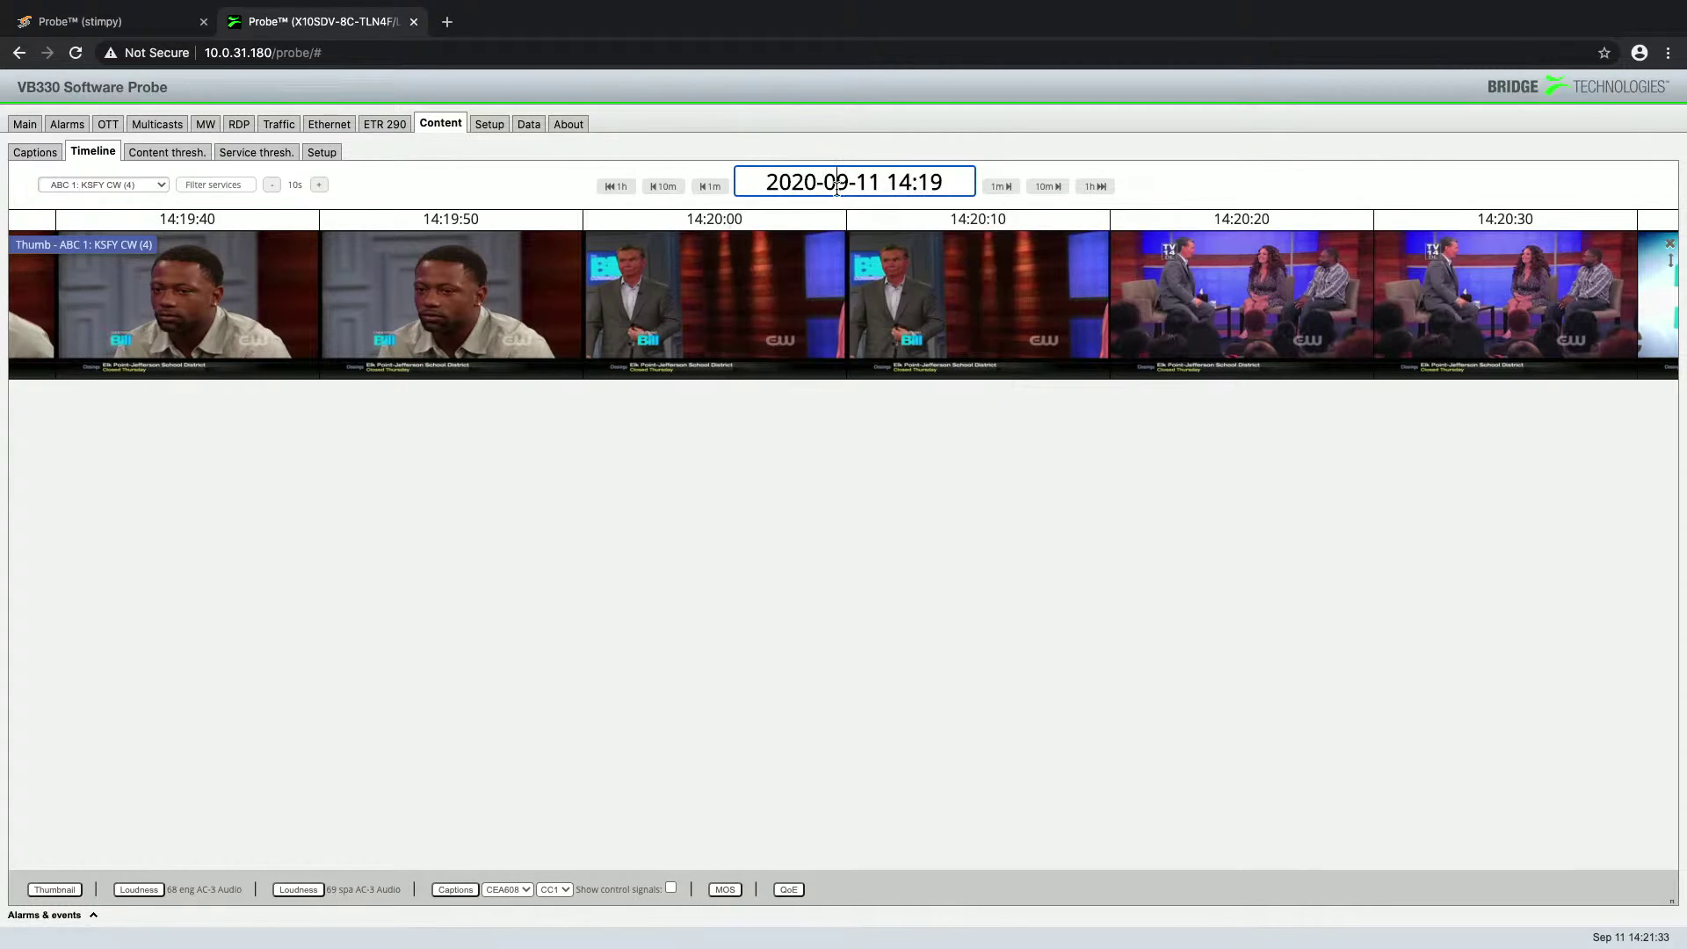
Step: Add the MOS and QoE graphs for ABC 1: KSFY CW to the timeline and set the interval to 1m
left_click(723, 891)
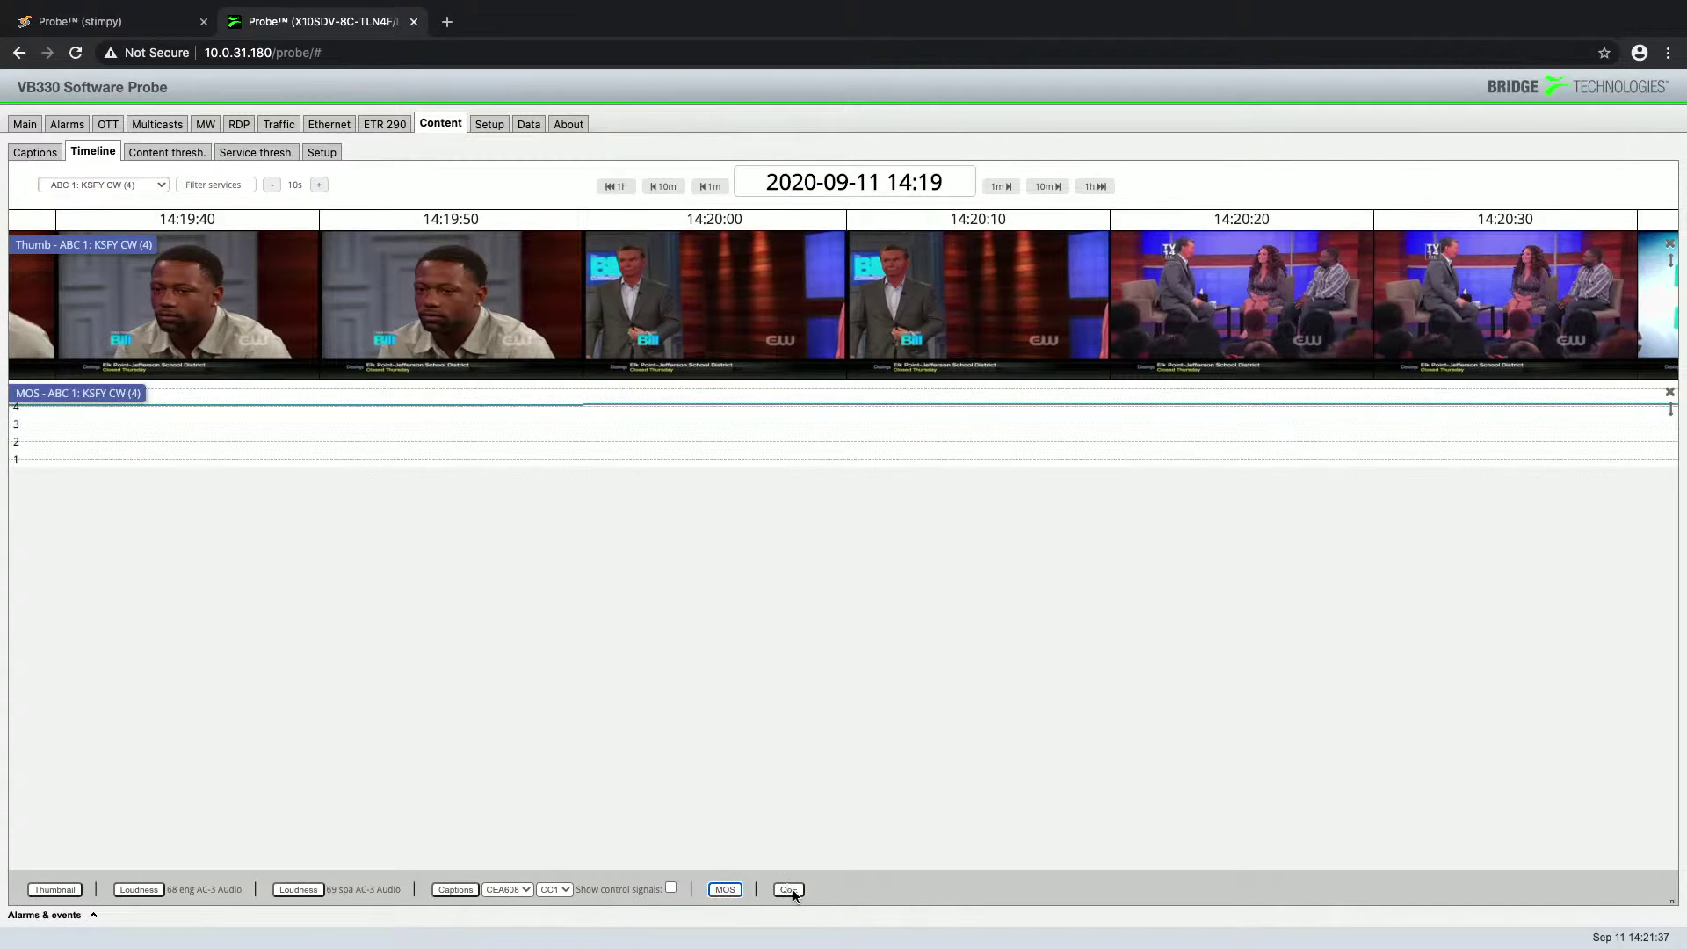
left_click(791, 889)
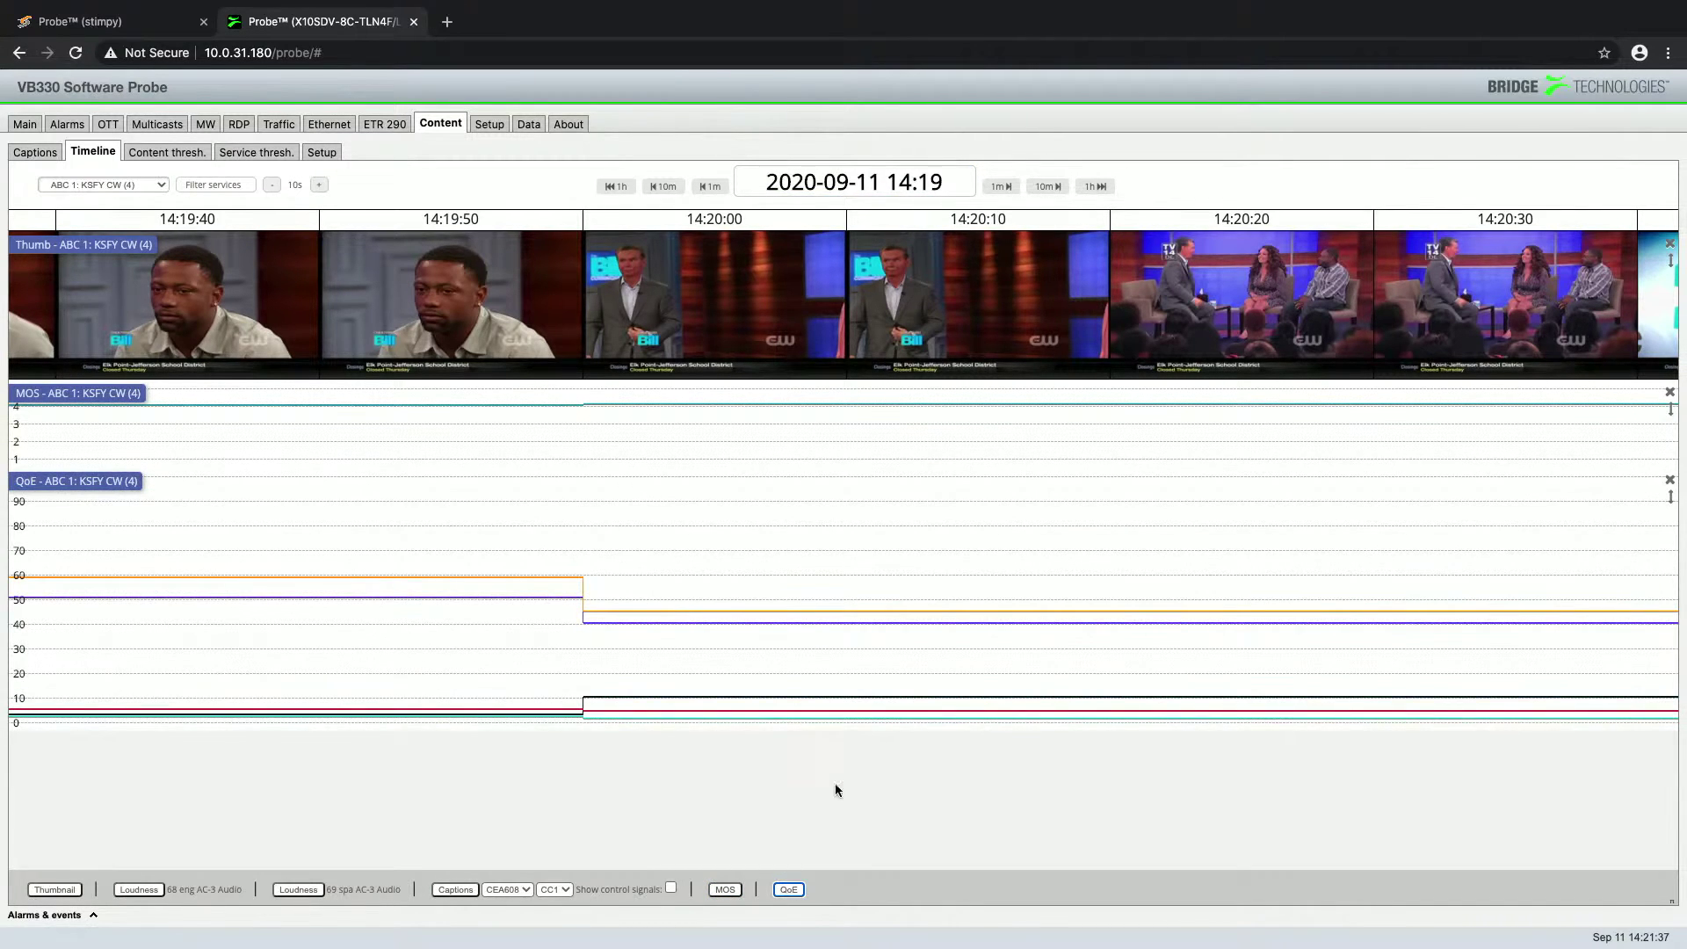
left_click(273, 185)
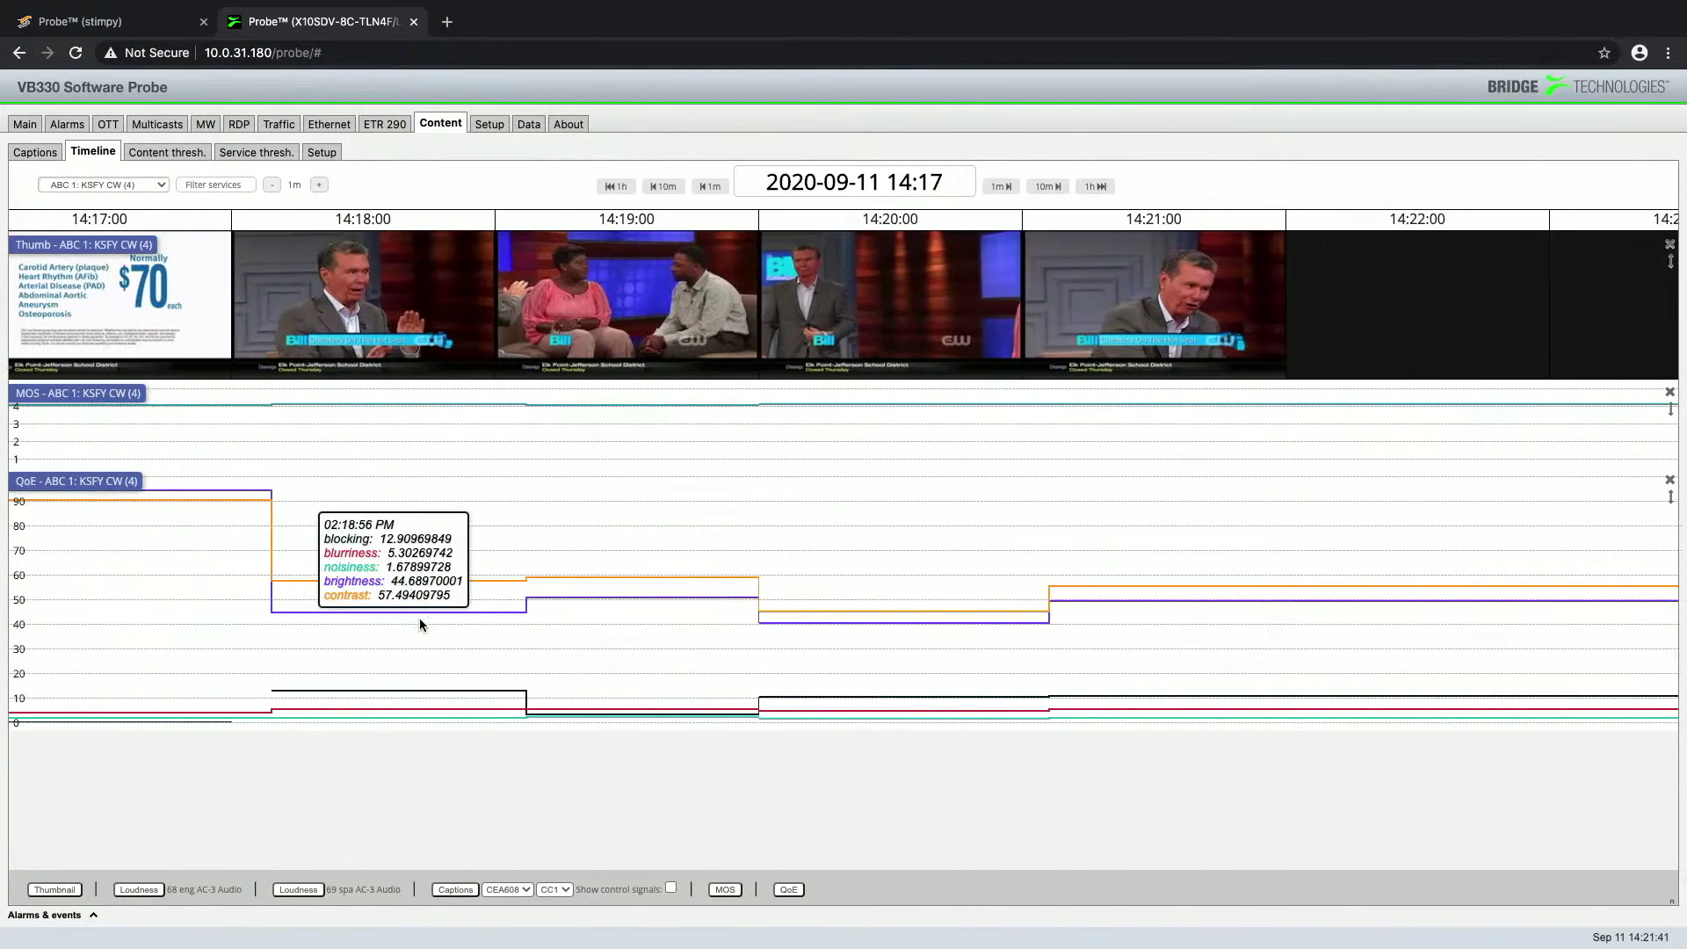
Step: Add the loudness graph of the 69 spa AC-3 audio and examine the timeline back to about 14:14
left_click(297, 889)
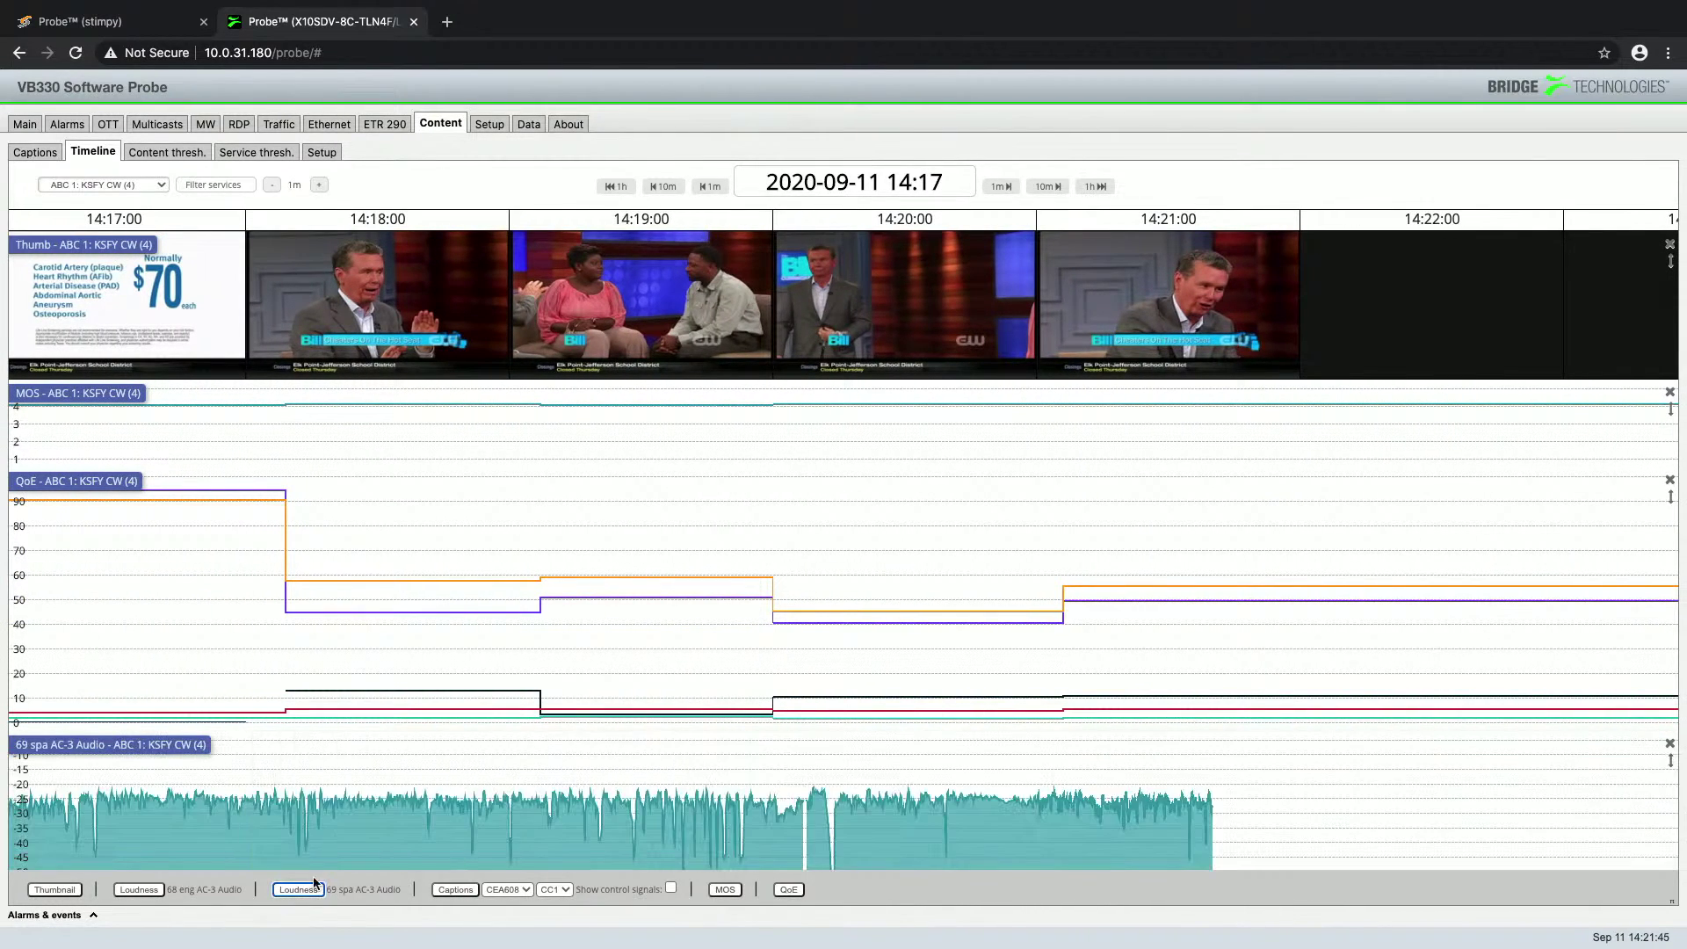
left_click_drag(624, 802, 1077, 831)
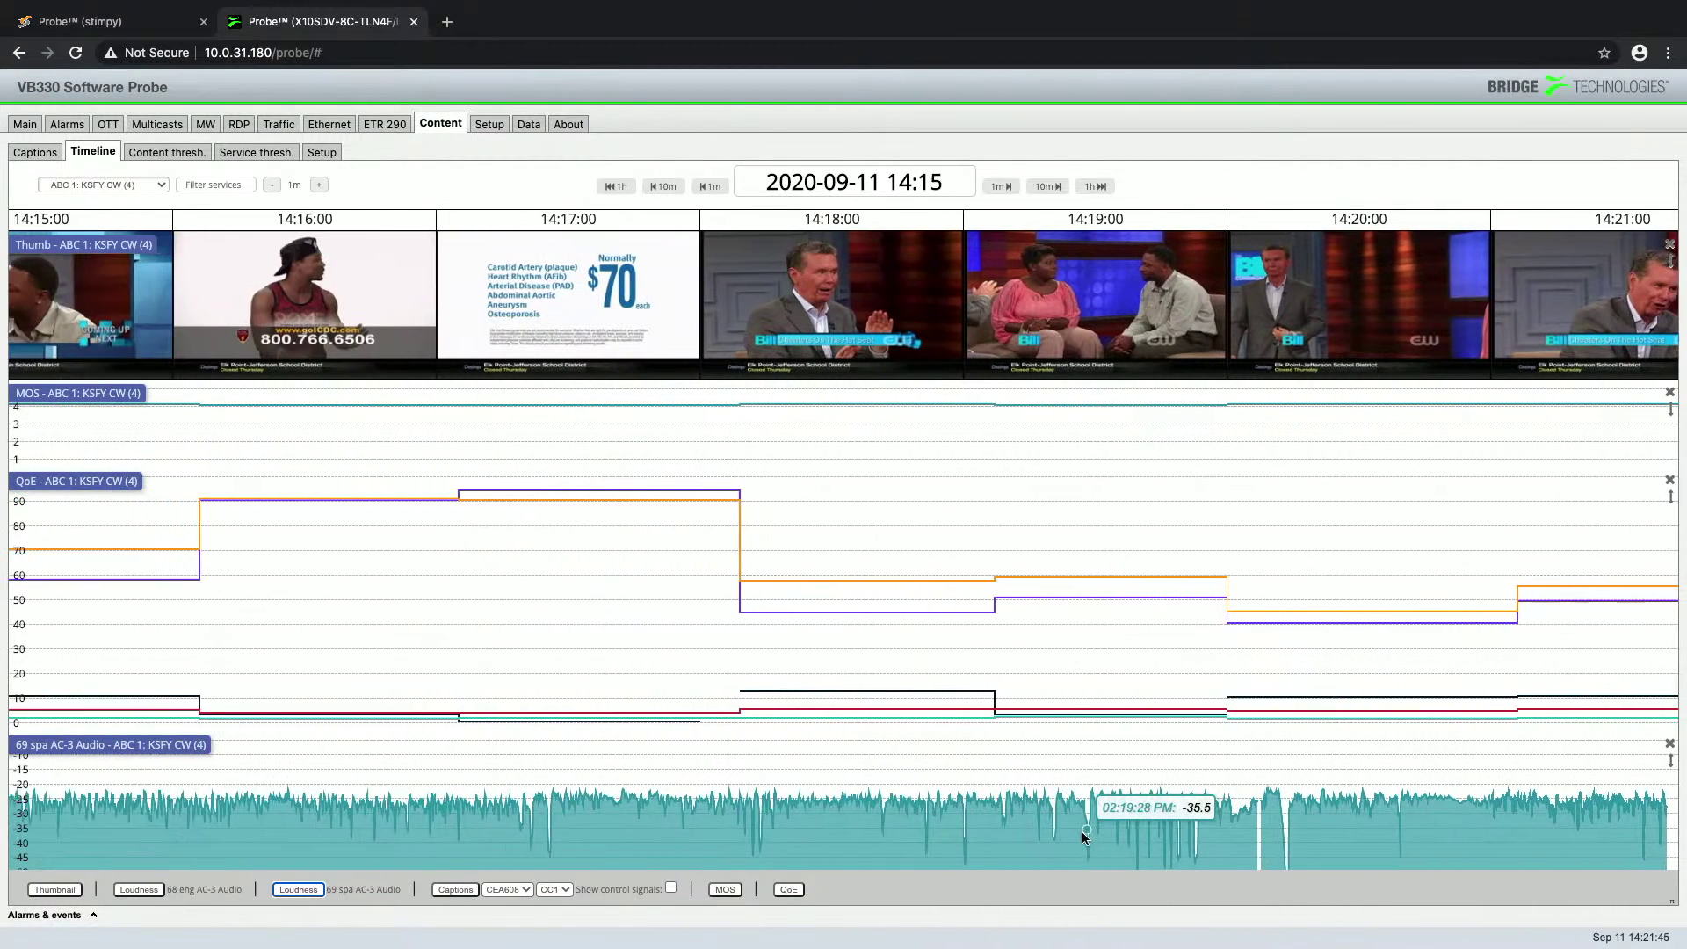
left_click_drag(729, 763, 930, 769)
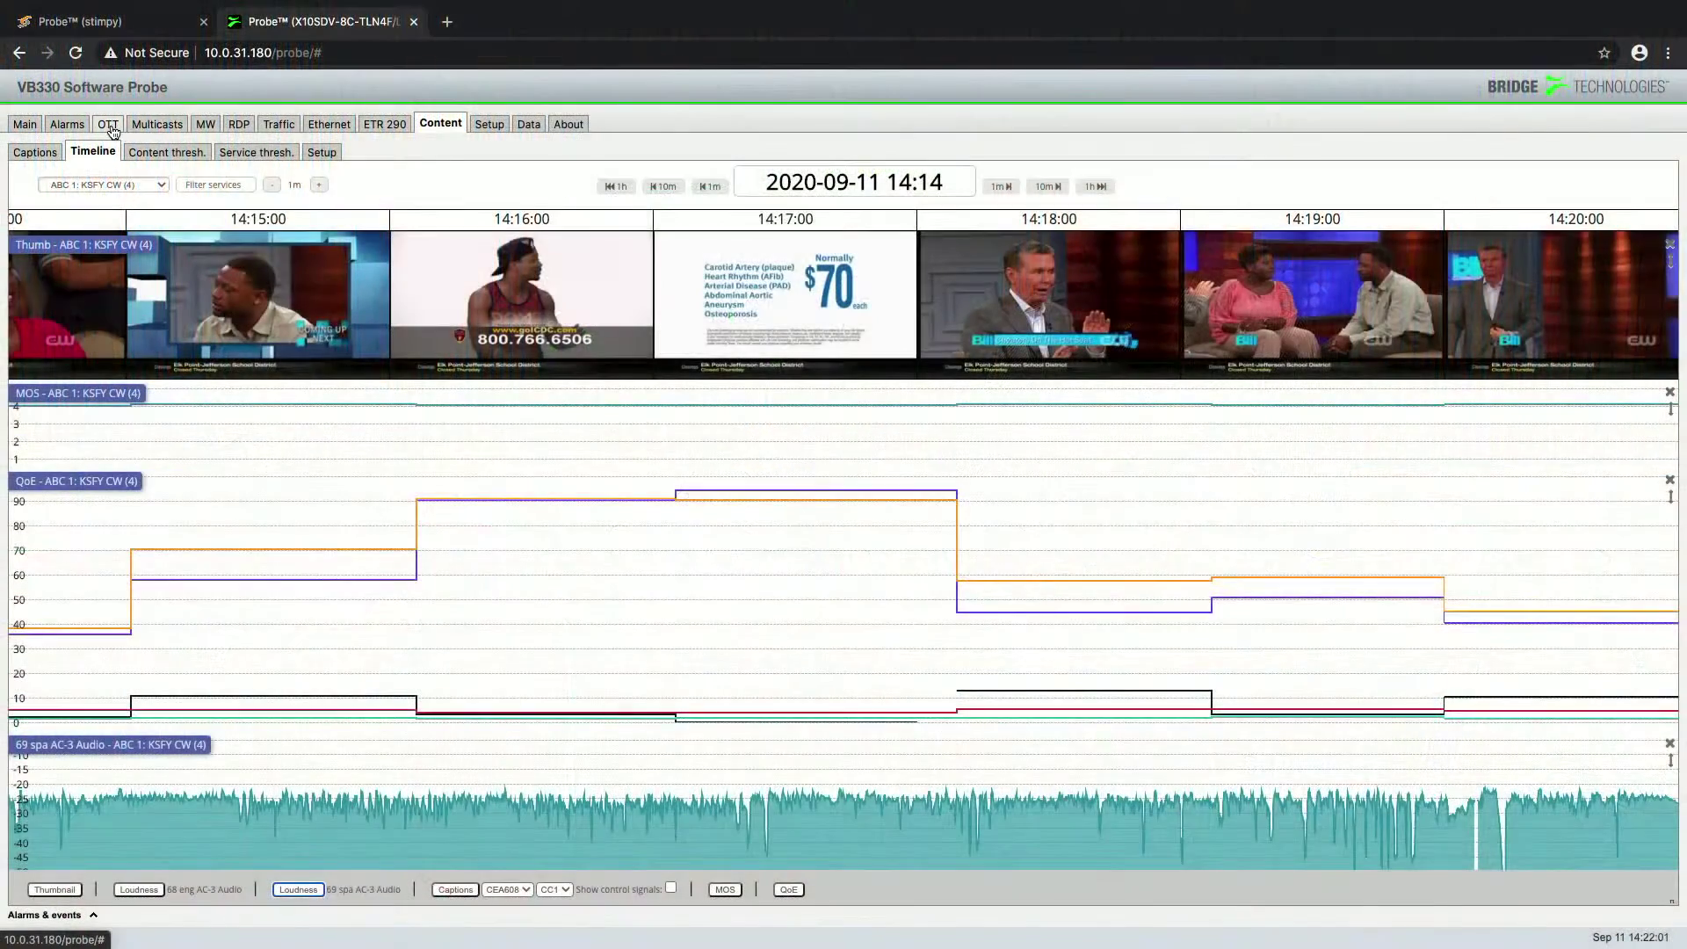
Step: Open the profile details of the Wowza VoD HLS channel in OTT active testing and move the window over the channel list
left_click(109, 126)
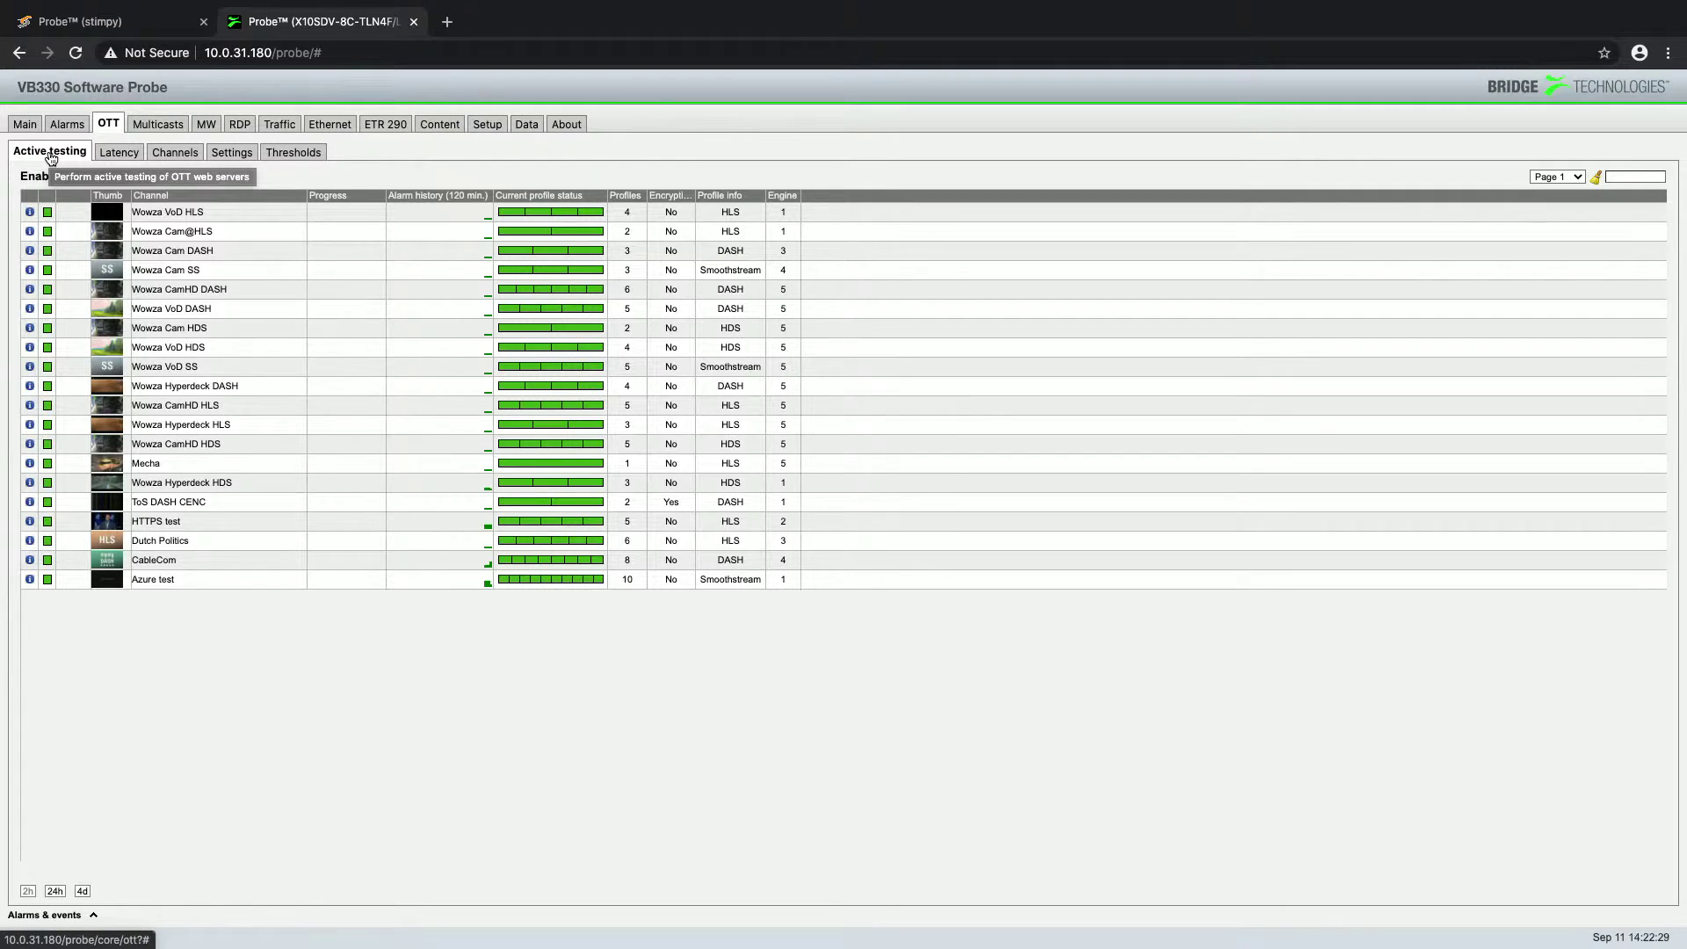
left_click(29, 212)
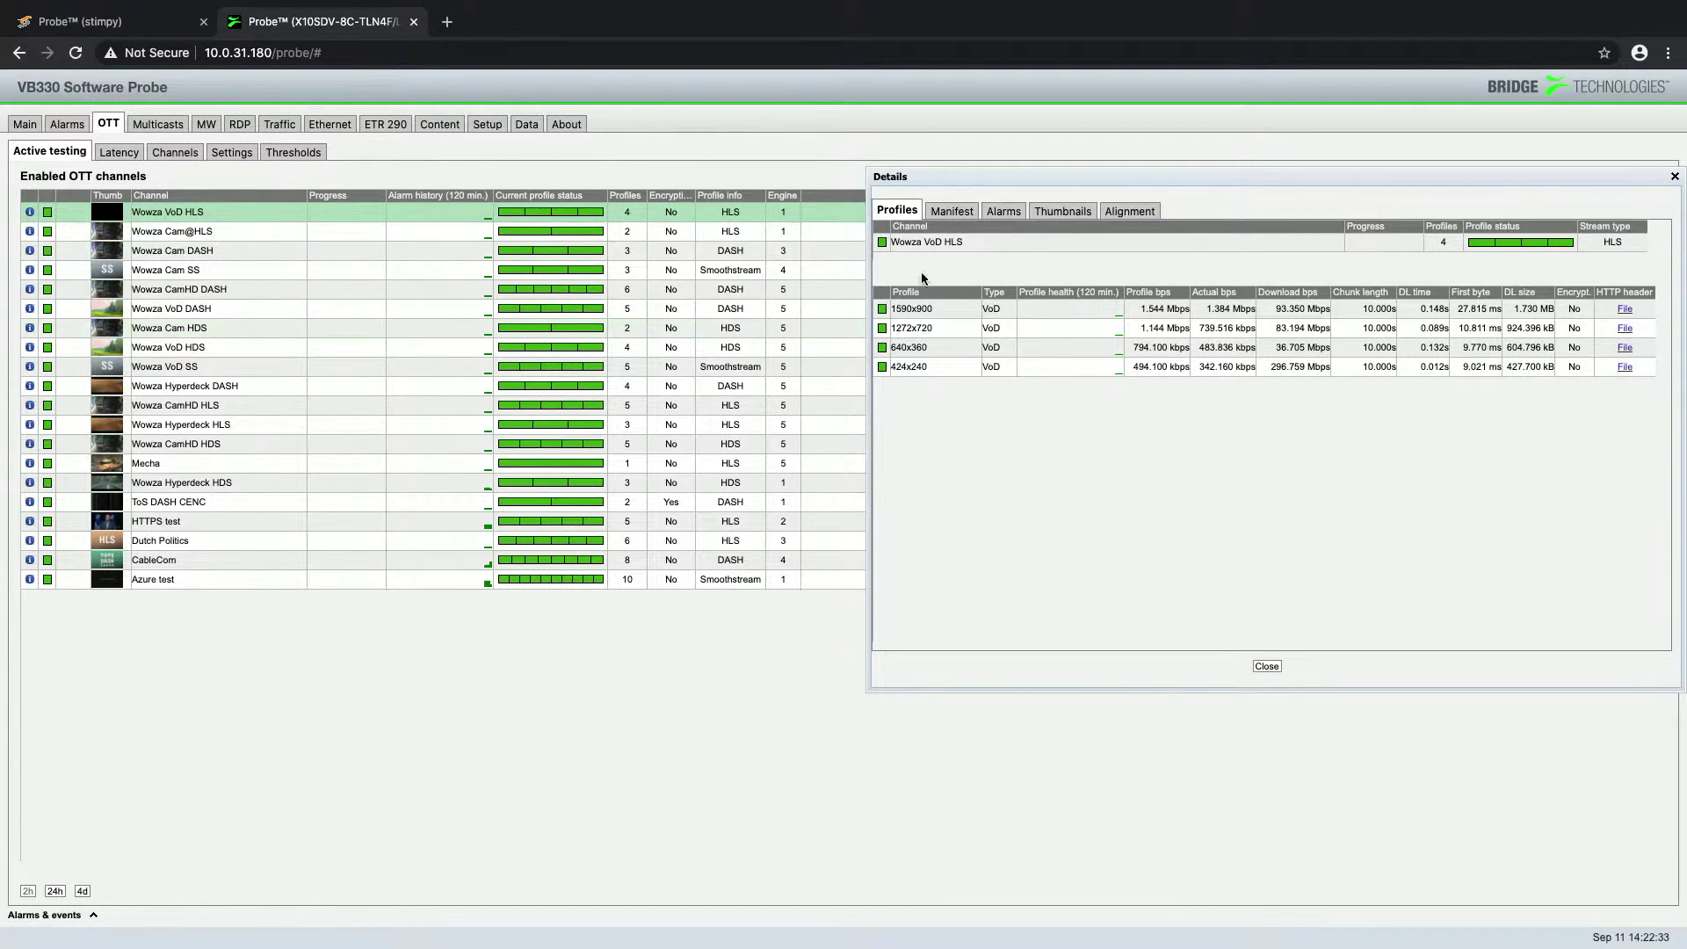
left_click_drag(967, 183, 951, 294)
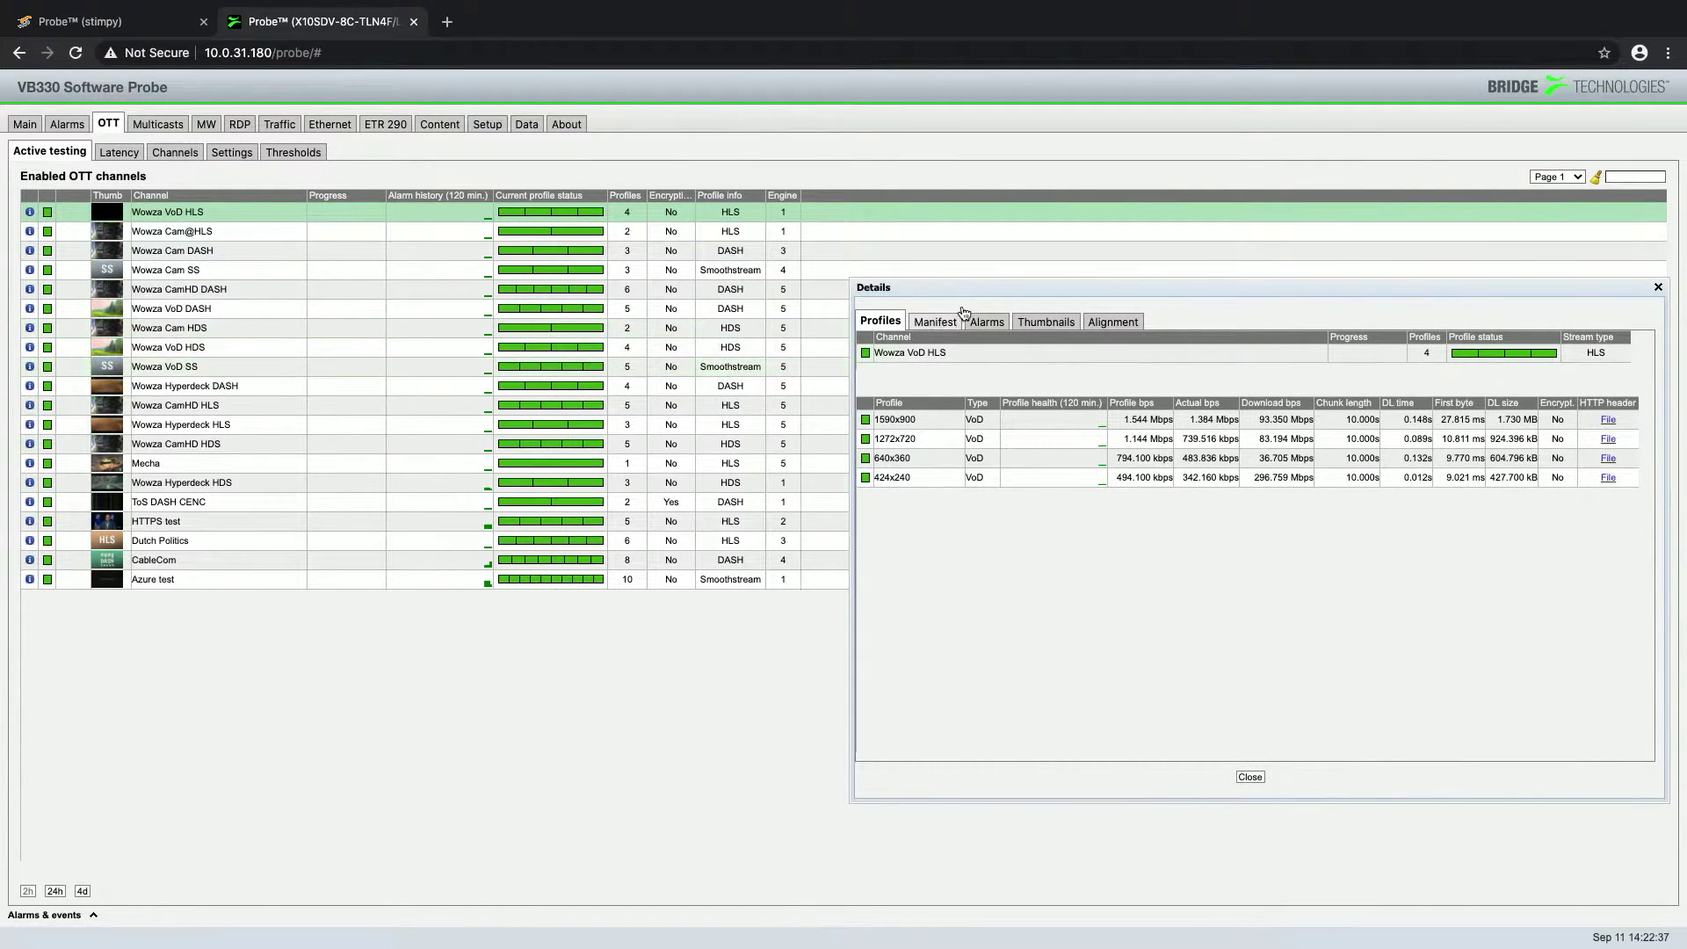
left_click_drag(984, 282, 571, 274)
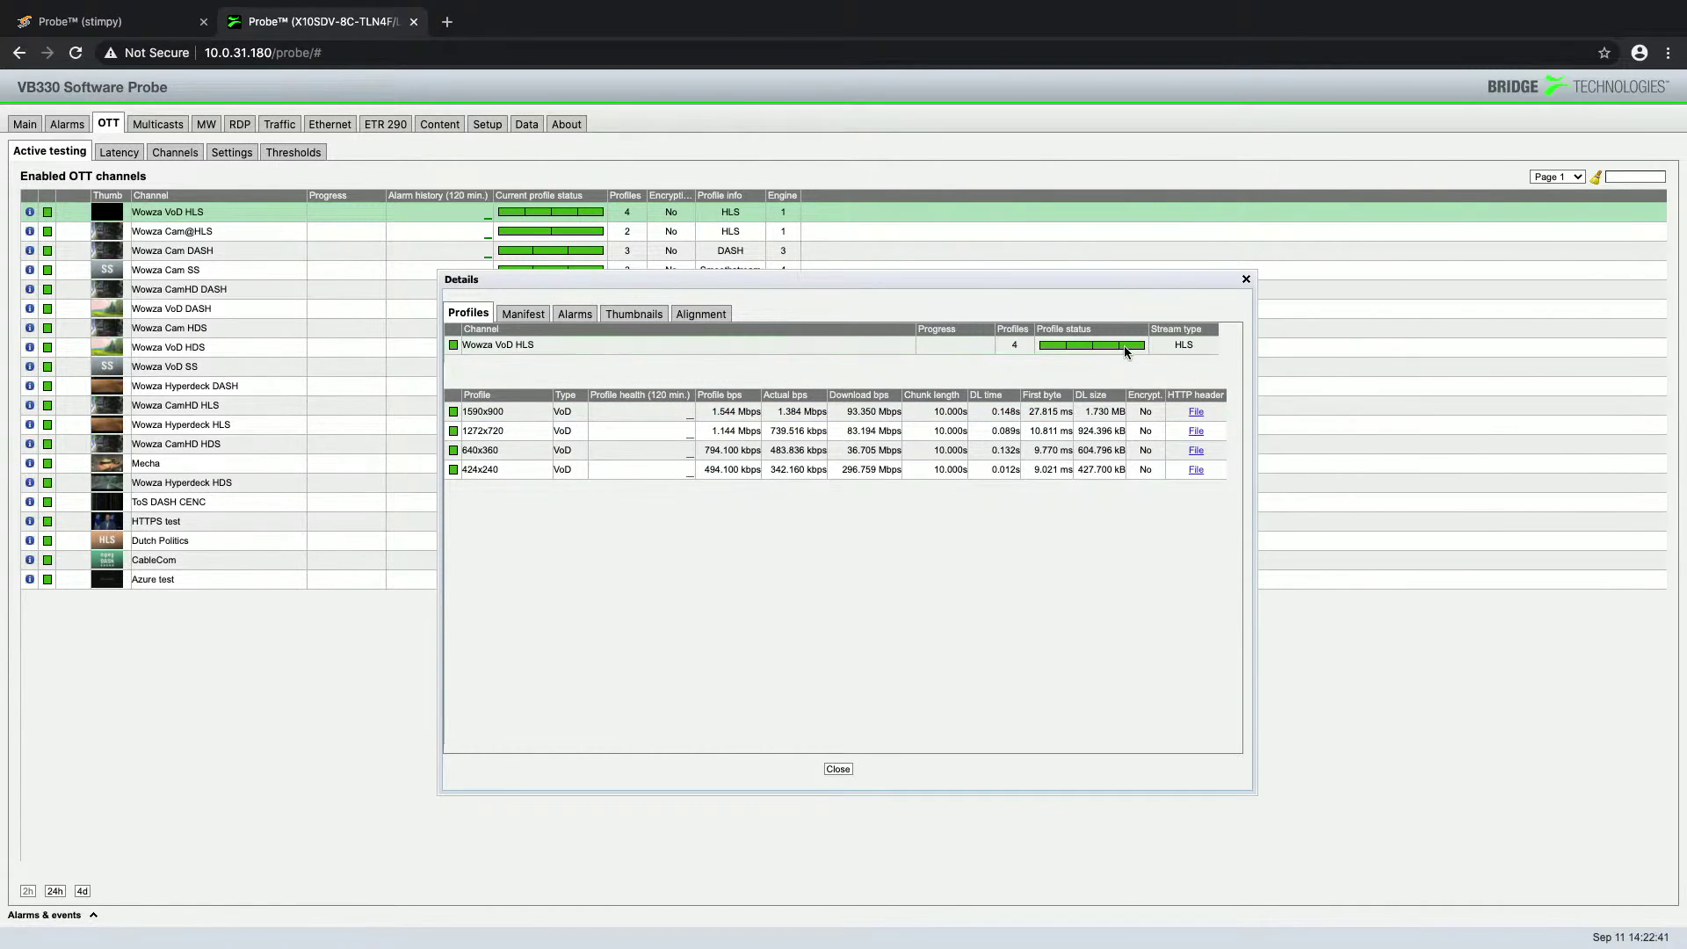
Step: Review the manifest, alarms, thumbnails and alignment details of Wowza VoD HLS and close the details
left_click(516, 317)
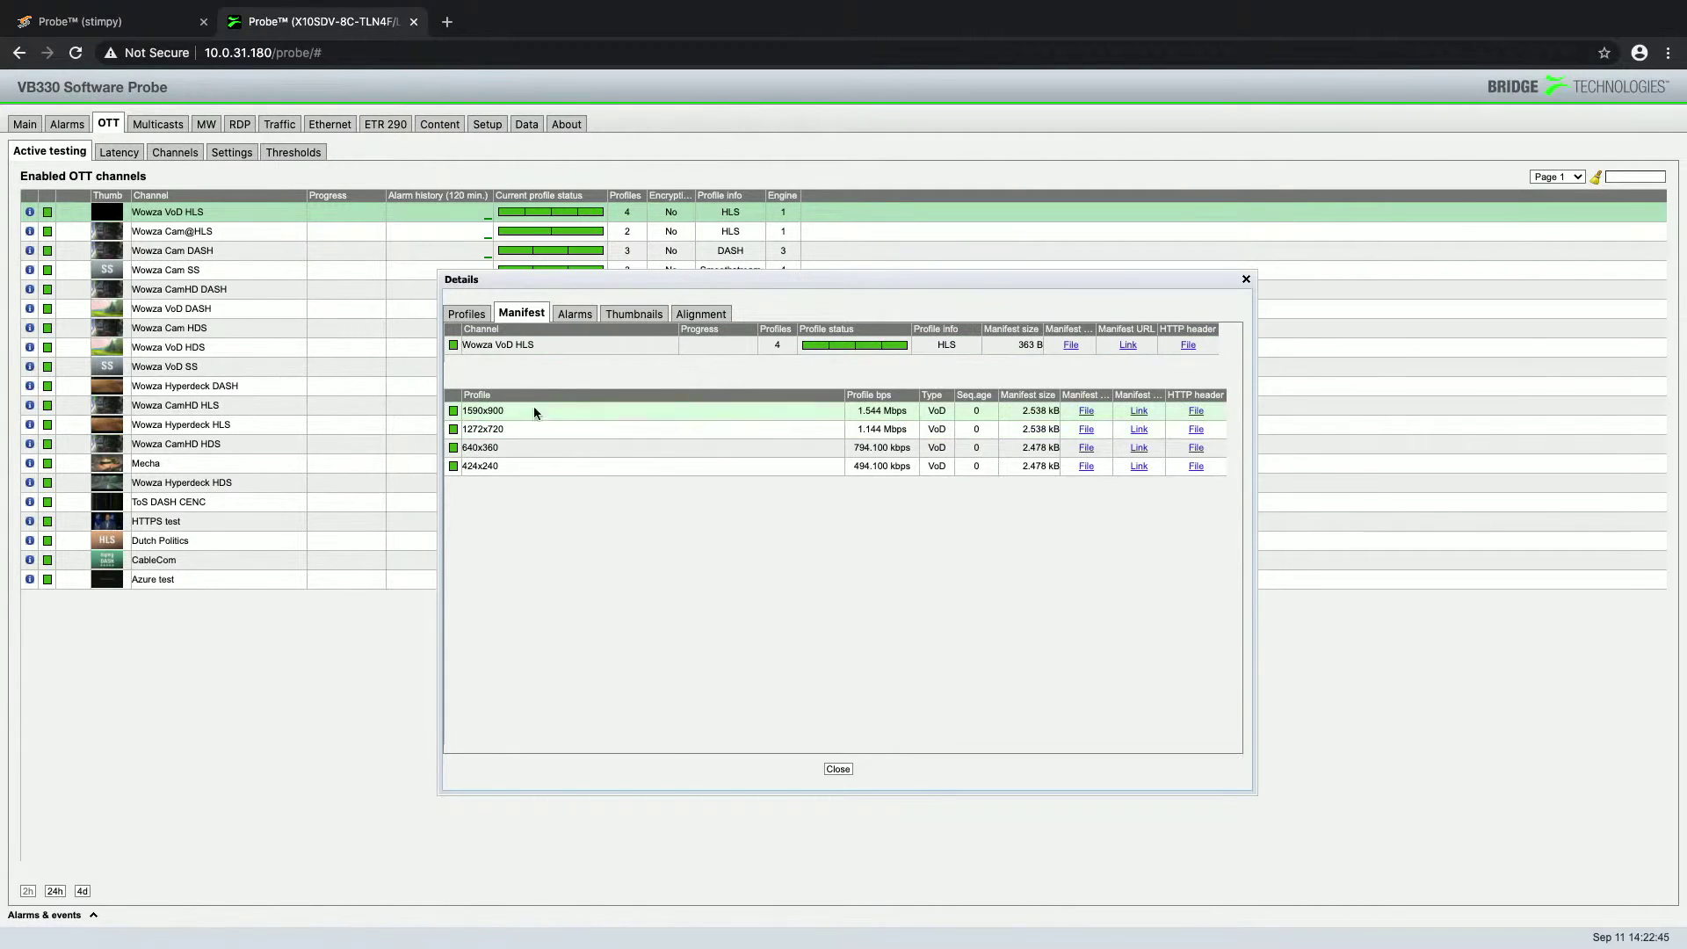
left_click(575, 314)
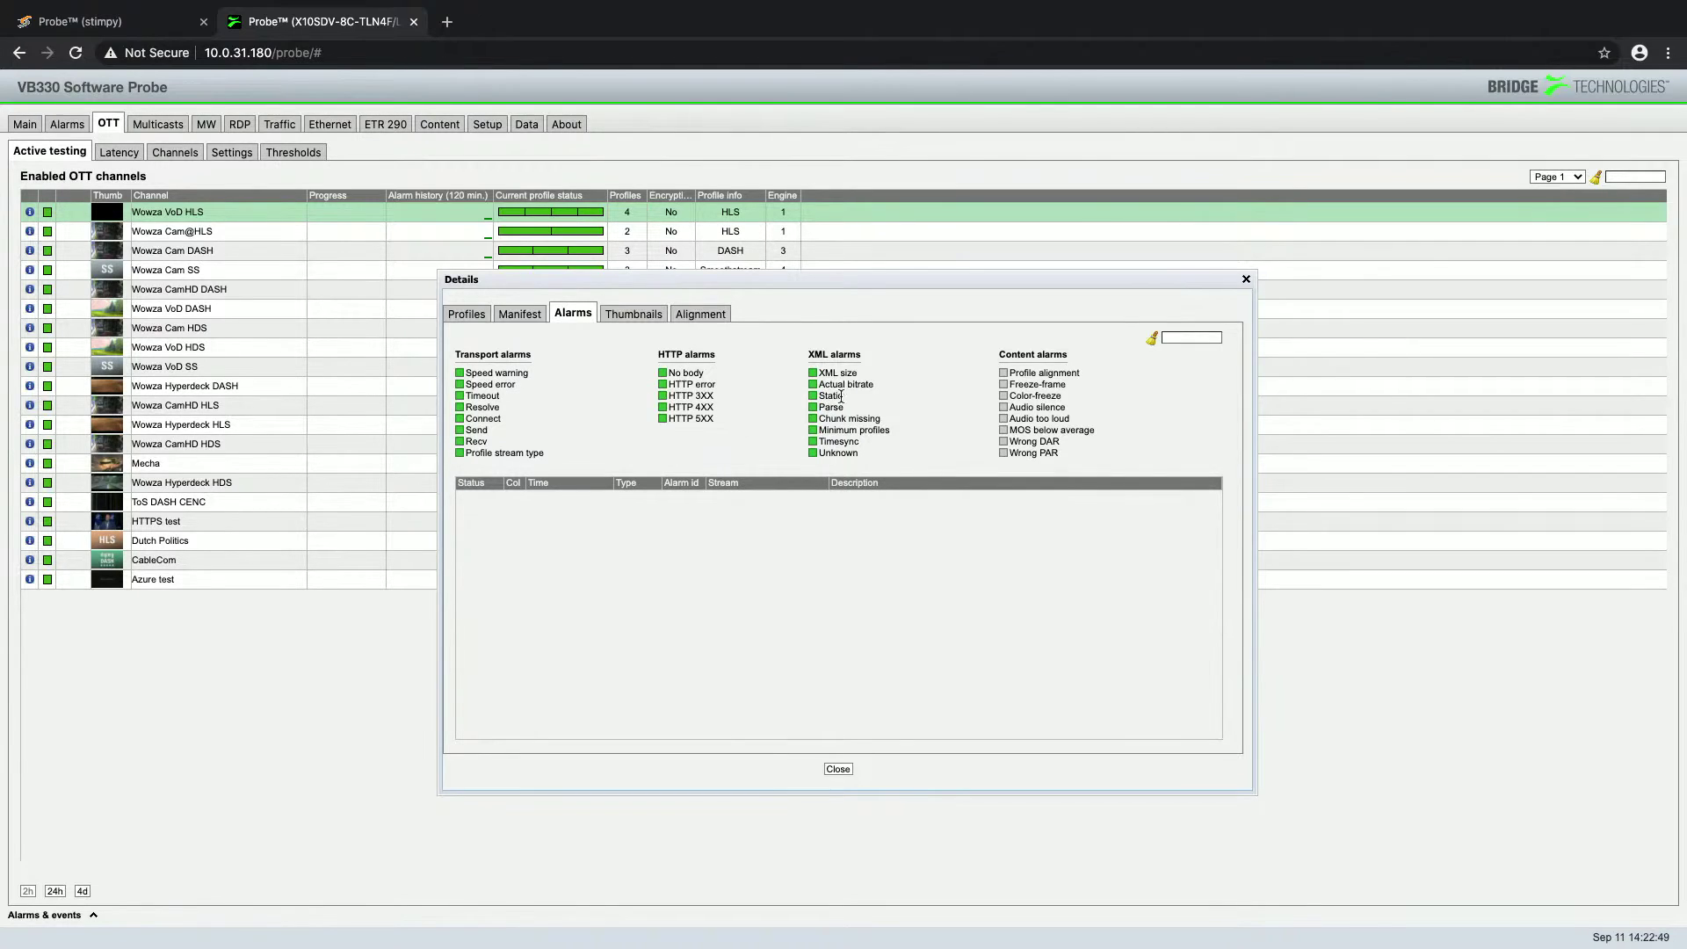
left_click(621, 315)
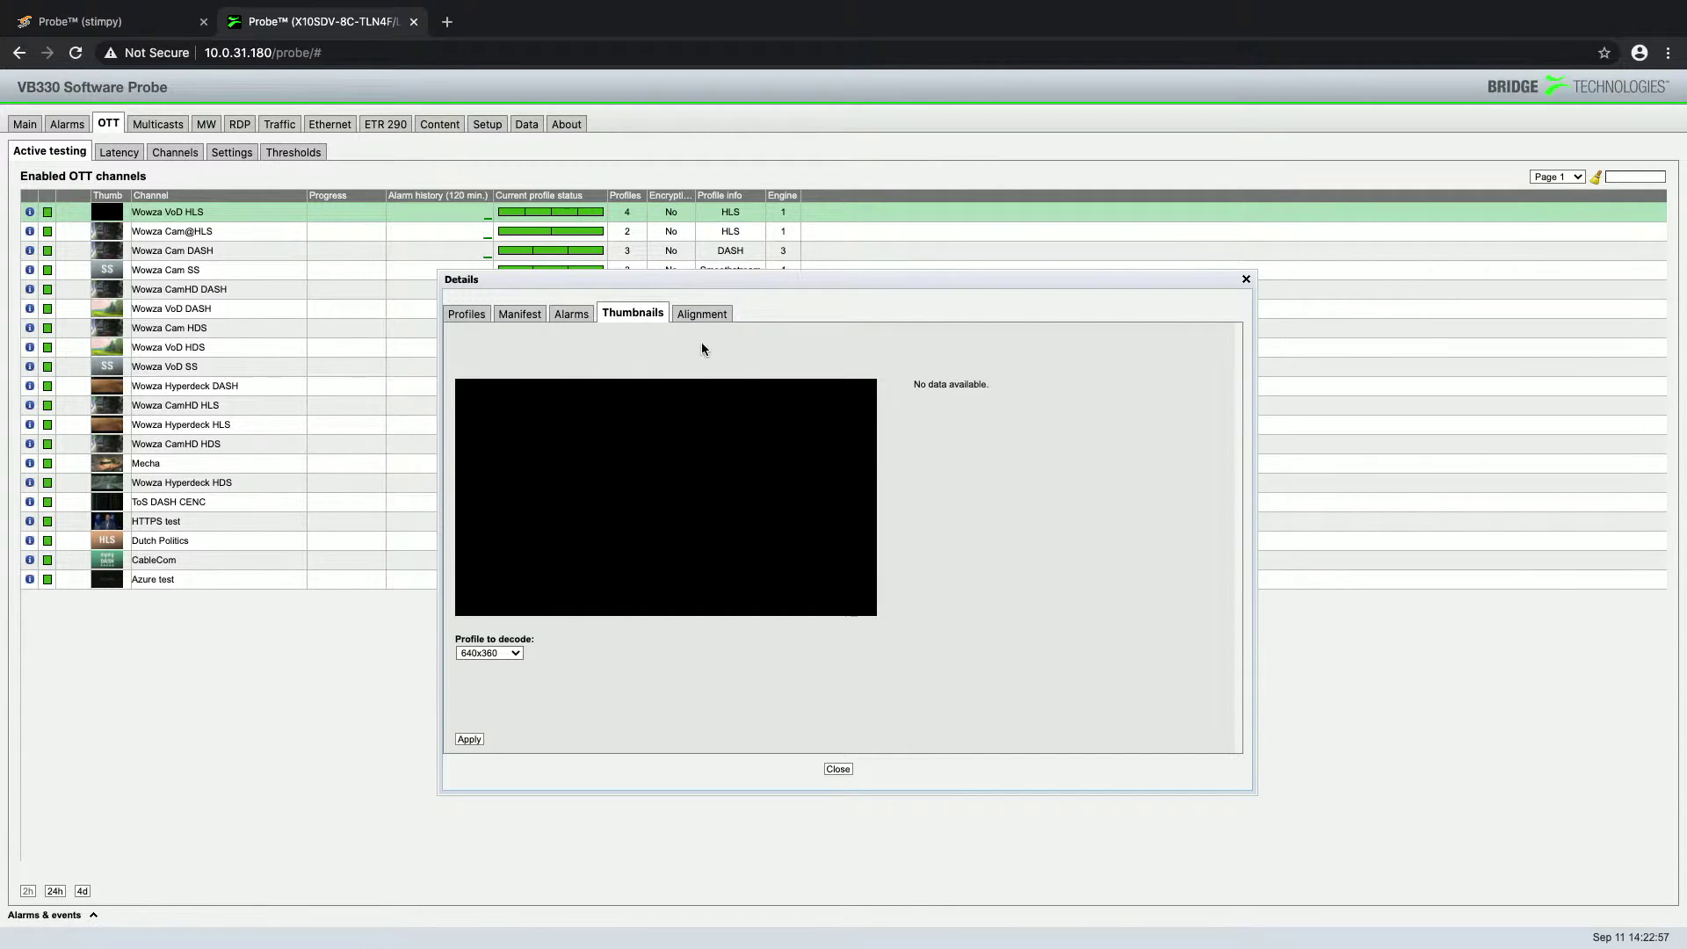
left_click(701, 316)
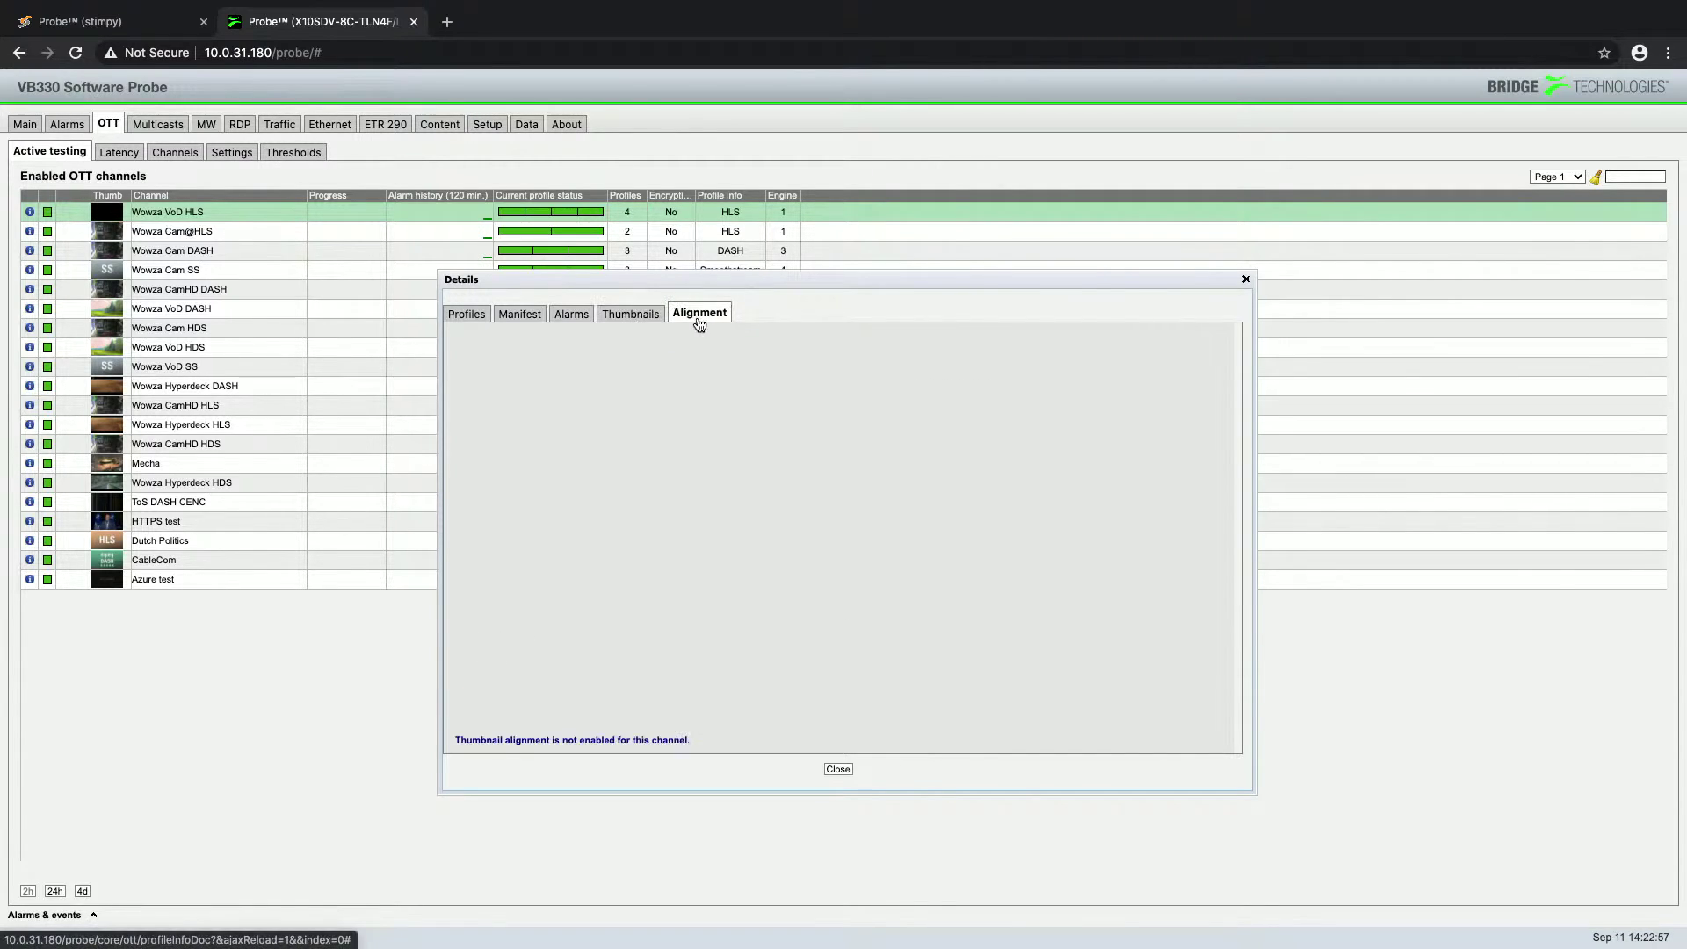
left_click(1244, 279)
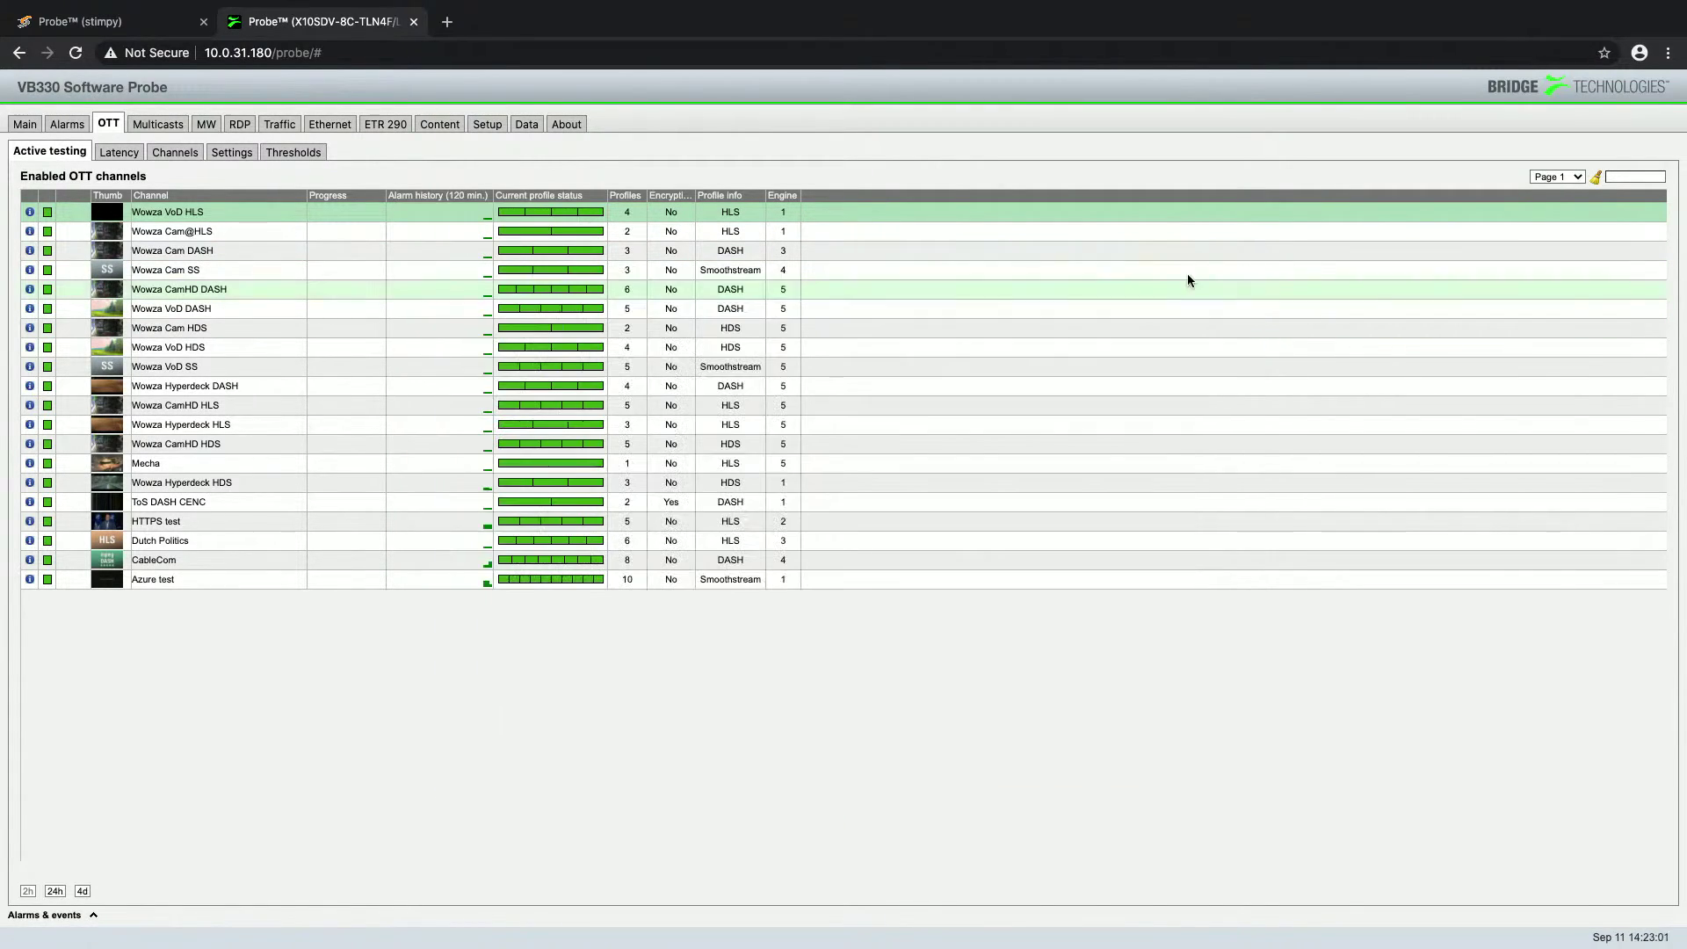
Step: View the thumbnail details of the Wowza VoD HDS channel and close them
left_click(109, 347)
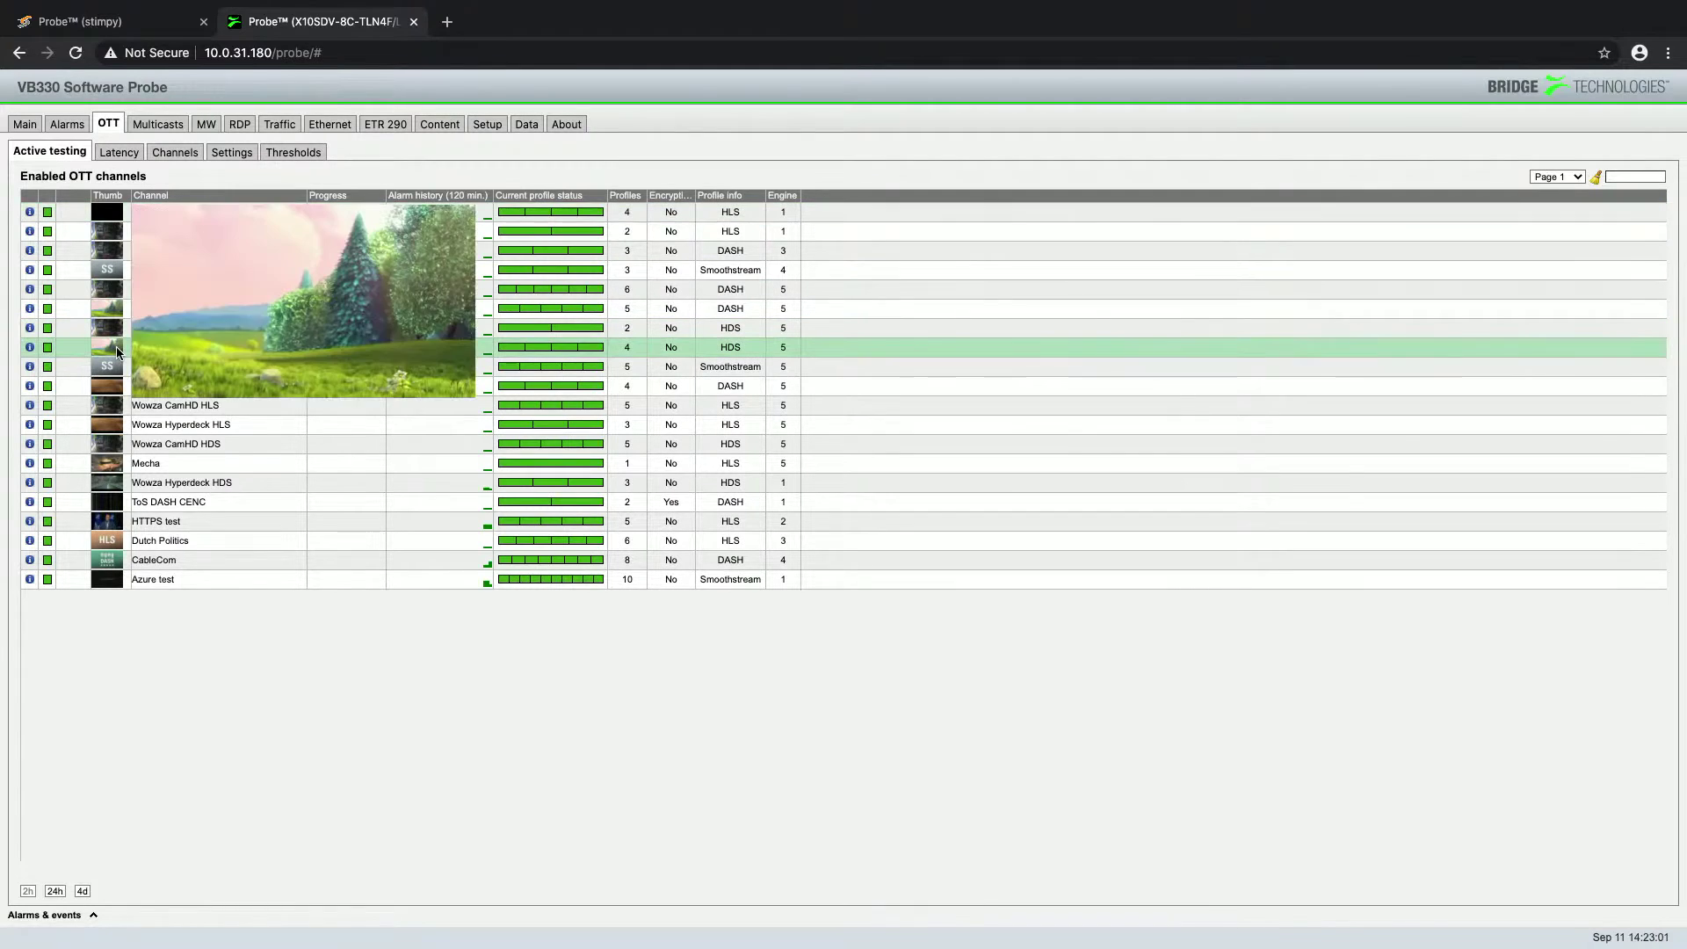
left_click(29, 347)
left_click(646, 319)
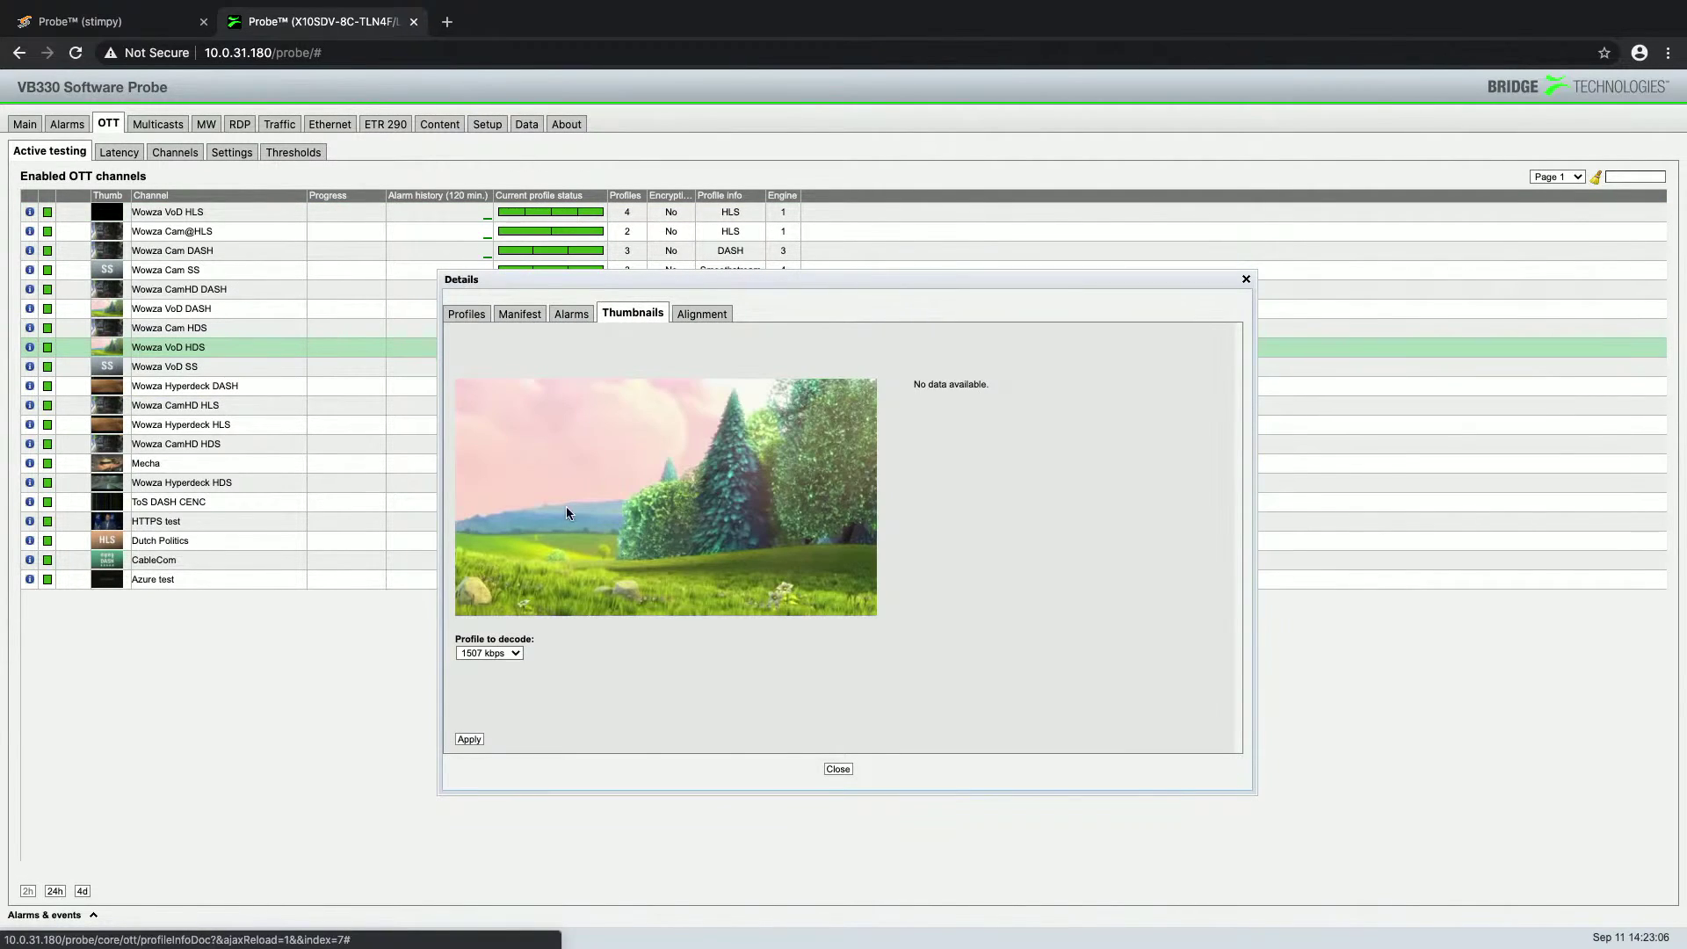
left_click(1247, 281)
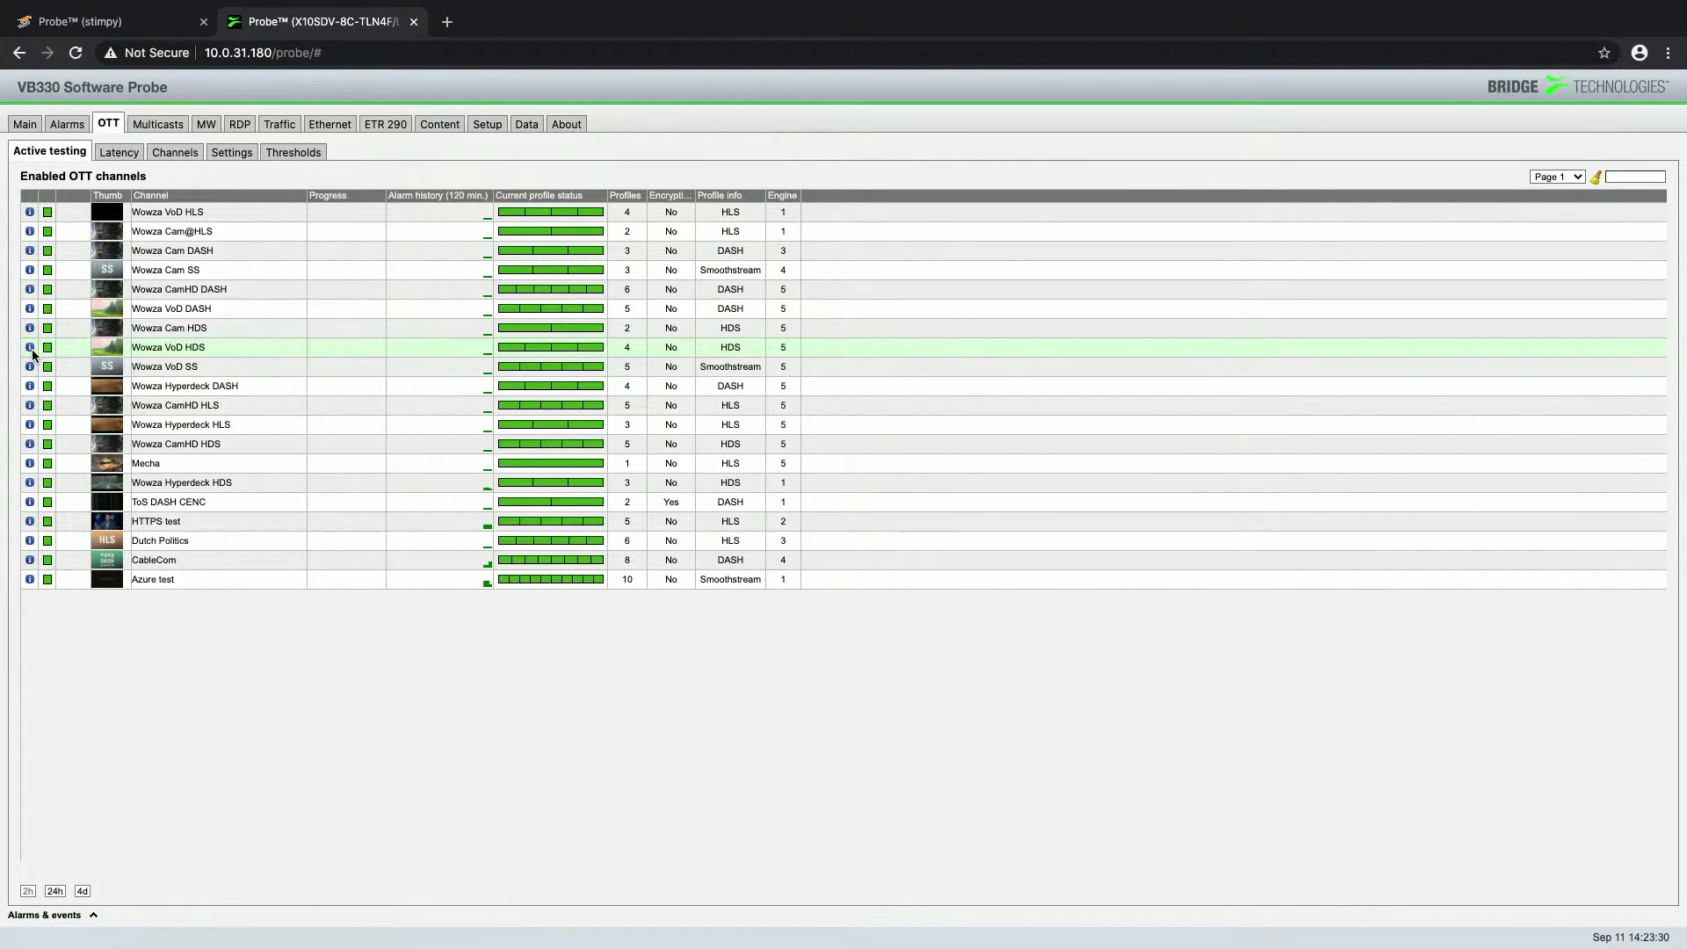
Step: Preview the thumbnail of the Wowza Hyperdeck DASH channel and open its profile details
left_click(104, 394)
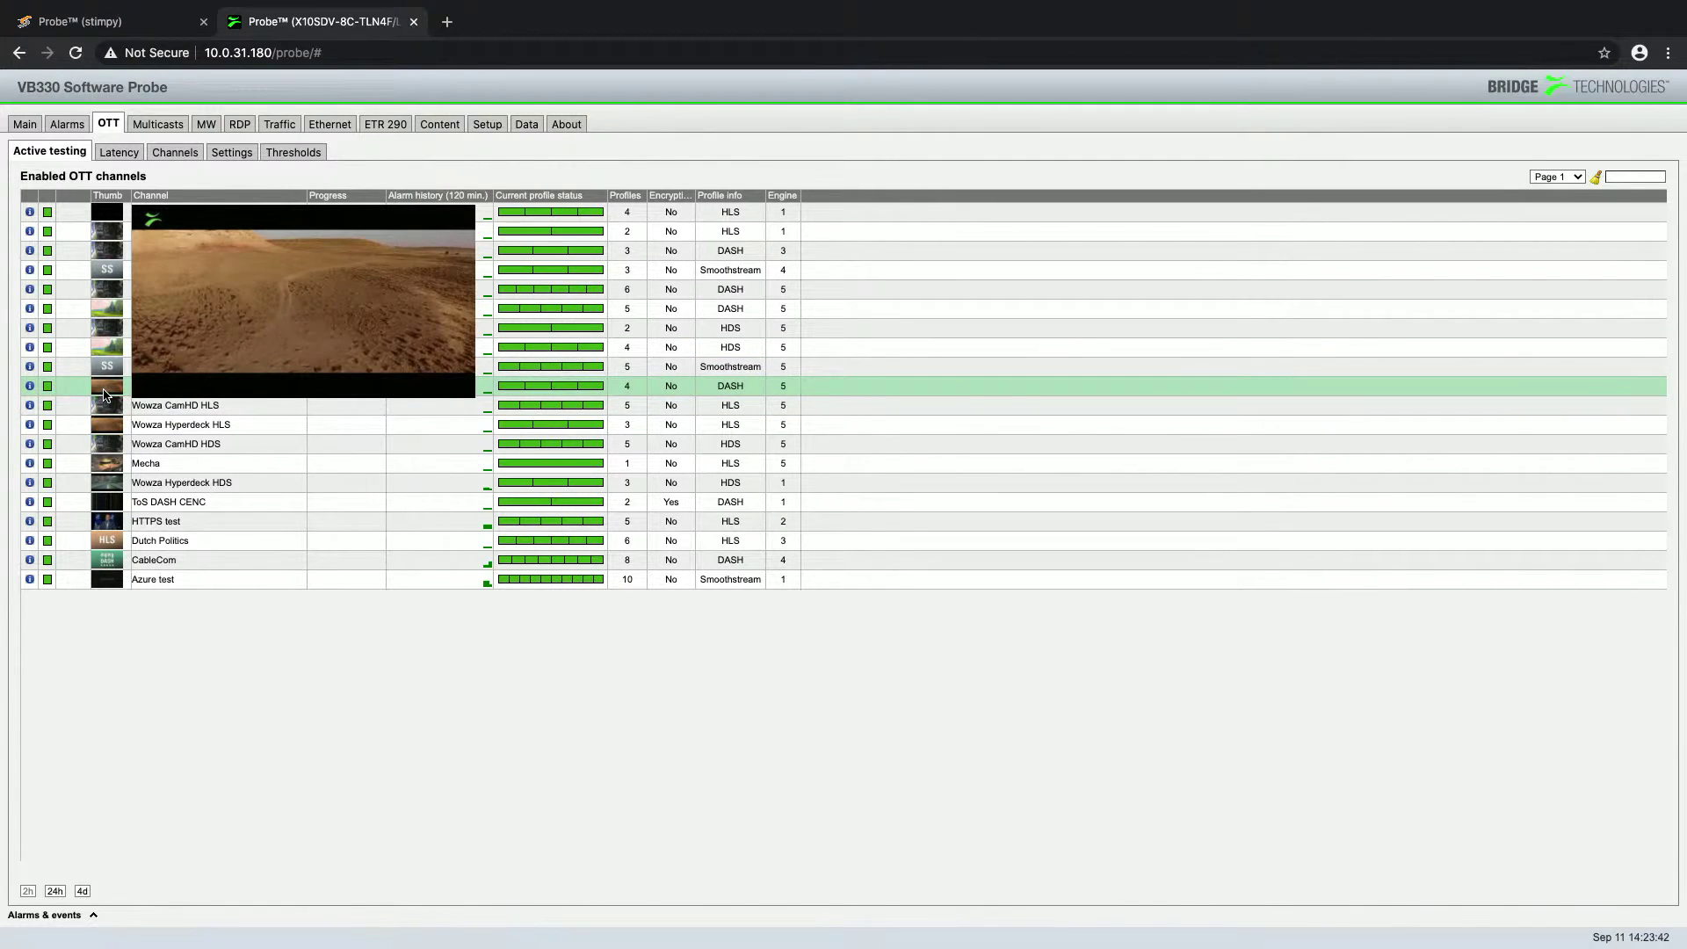
left_click(31, 387)
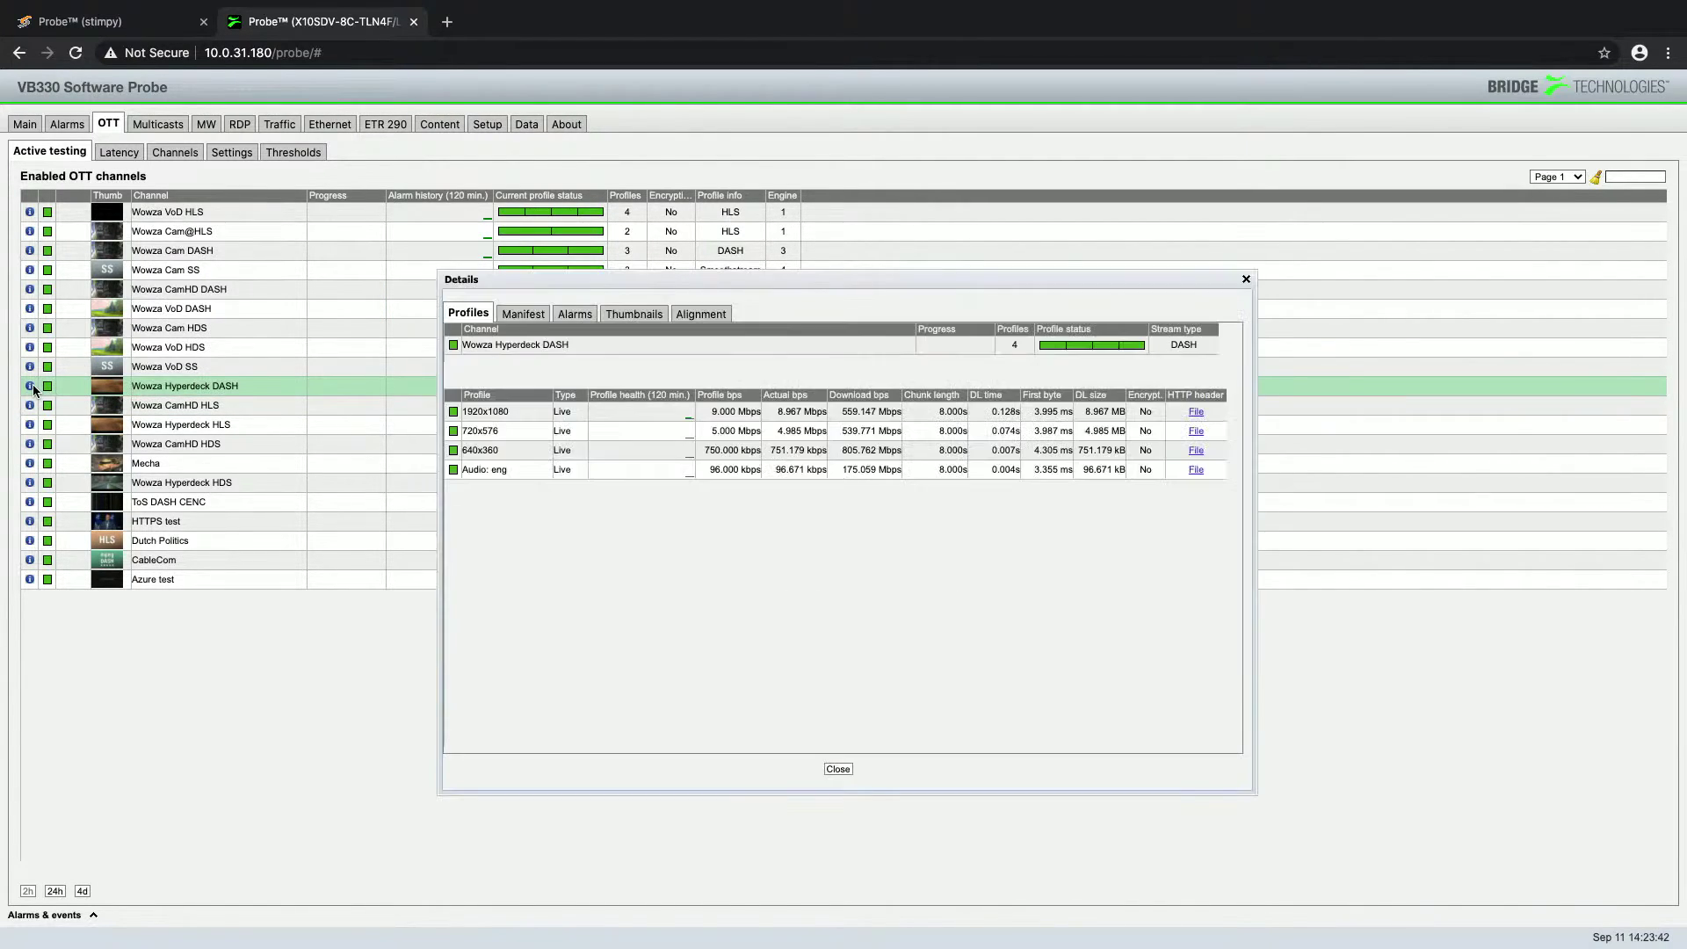